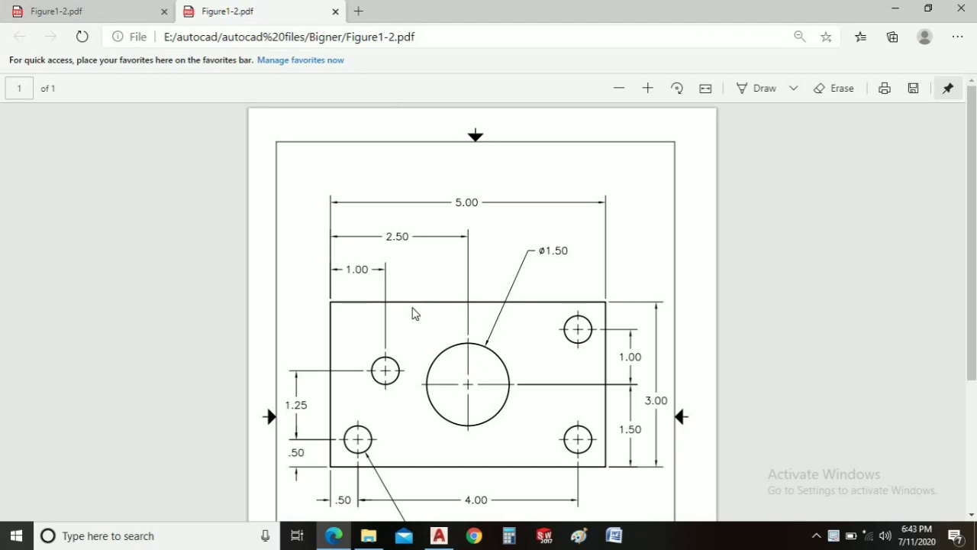
- Look over the dimensioned plate with its five holes in Figure1-2.pdf, then switch to AutoCAD
{"action": "scroll", "coordinate": [381, 301], "scroll_direction": "down", "scroll_amount": 3}
{"action": "scroll", "coordinate": [386, 292], "scroll_direction": "up", "scroll_amount": 3}
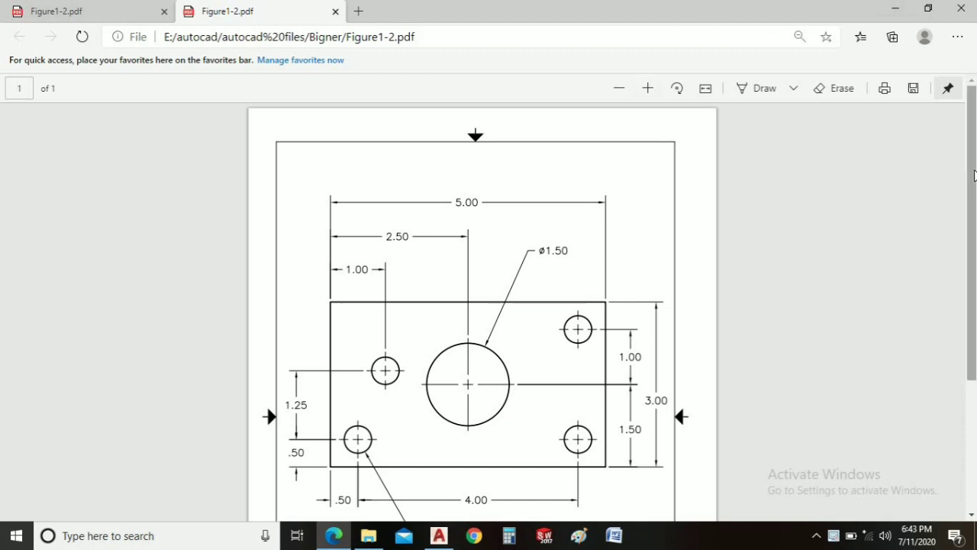
{"action": "left_click_drag", "start_coordinate": [974, 192], "coordinate": [974, 214]}
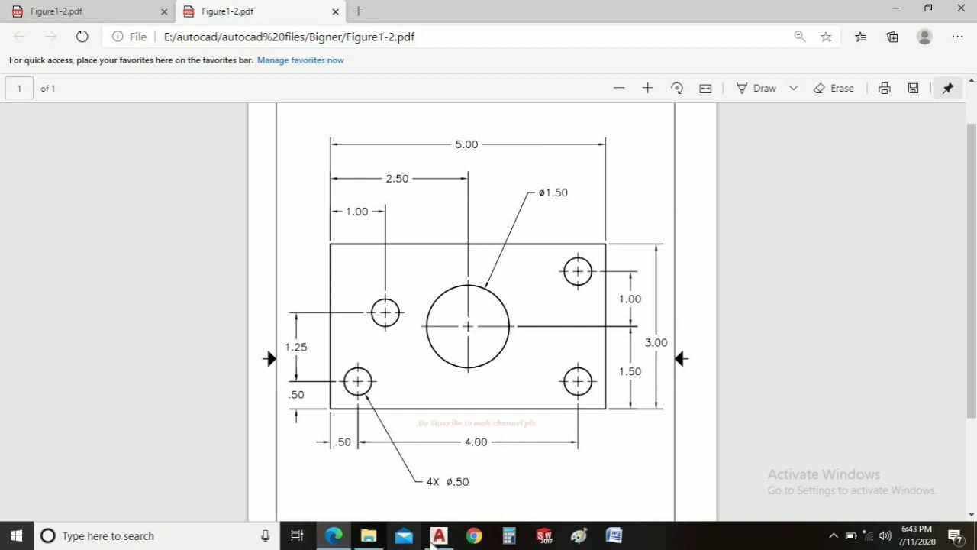
{"action": "left_click", "coordinate": [439, 535]}
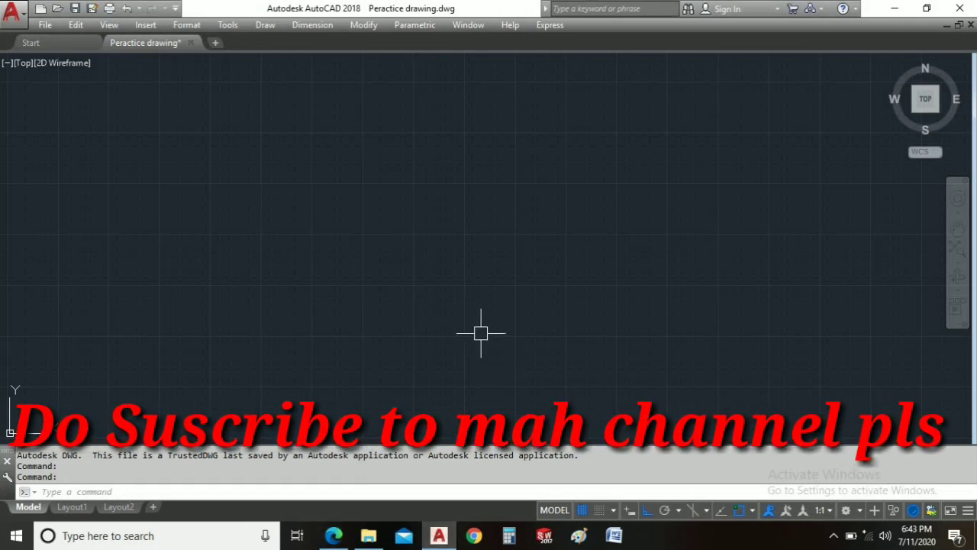
- Draw the plate outline as a rectangle by its dimensions, with length 5 and width 3, as in the reference PDF
{"action": "type", "text": "r"}
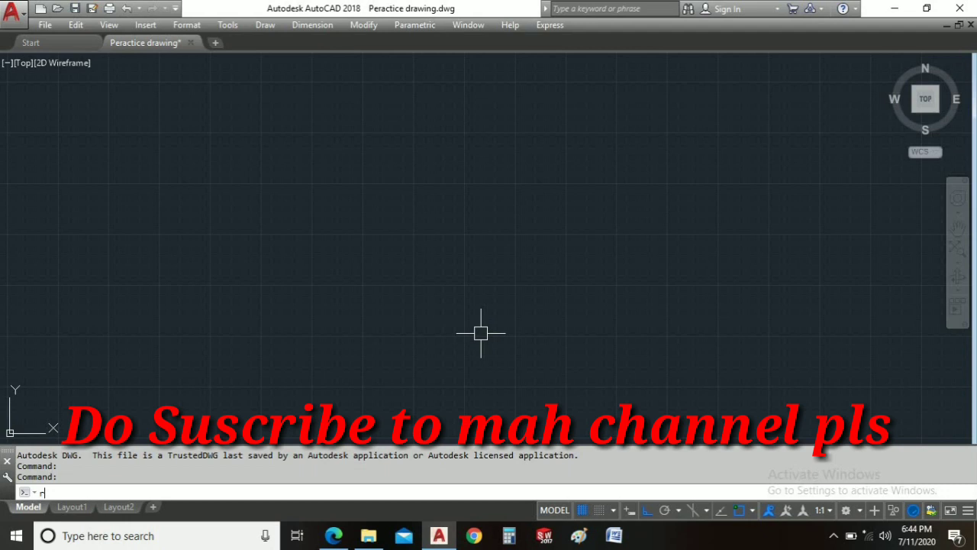
{"action": "type", "text": "ec"}
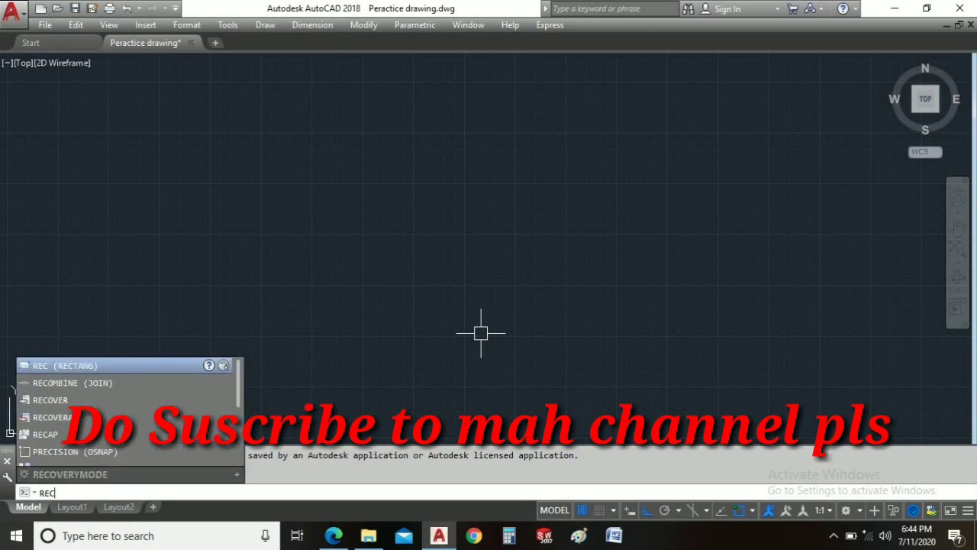
{"action": "key", "text": "Return"}
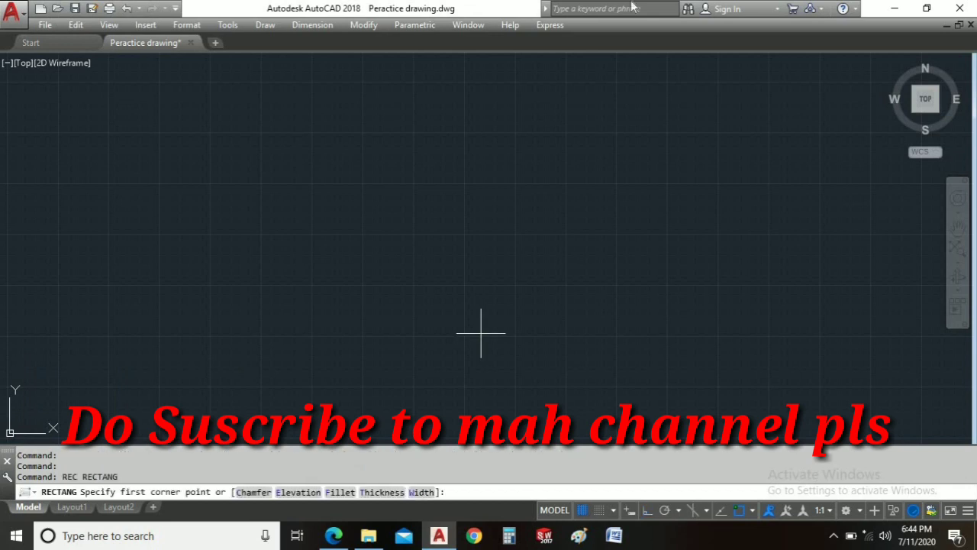
{"action": "left_click", "coordinate": [389, 210]}
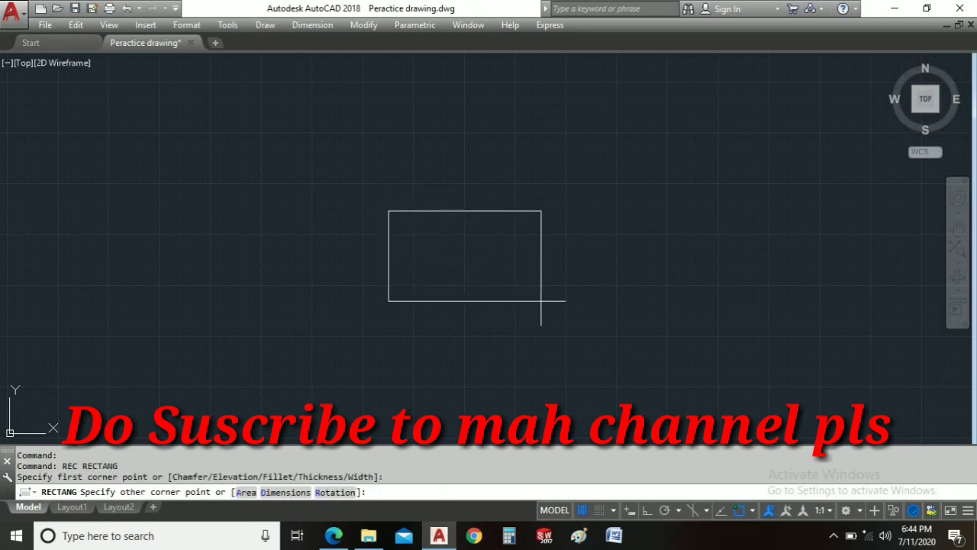
{"action": "key", "text": "Return"}
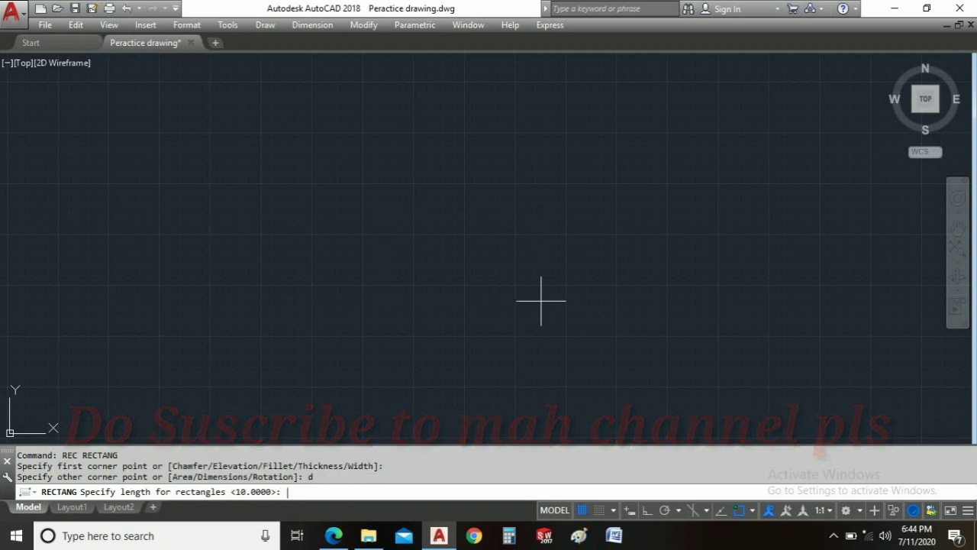
{"action": "key", "text": "alt+Tab"}
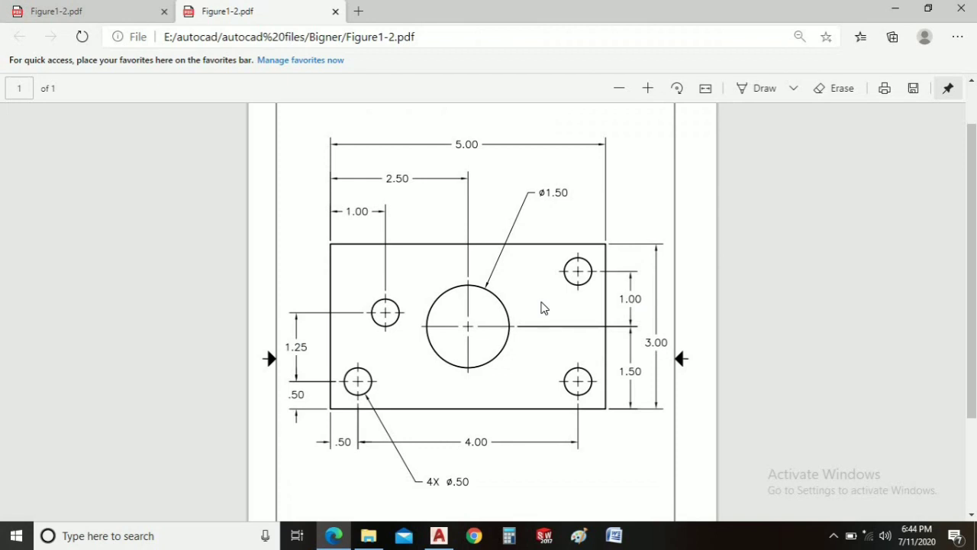
{"action": "key", "text": "alt+Tab"}
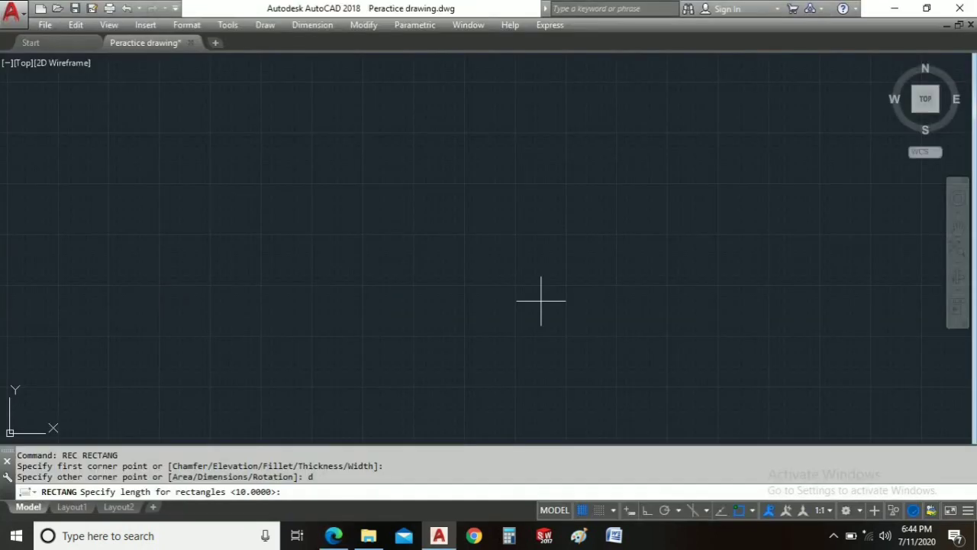
{"action": "type", "text": "5"}
{"action": "key", "text": "Return"}
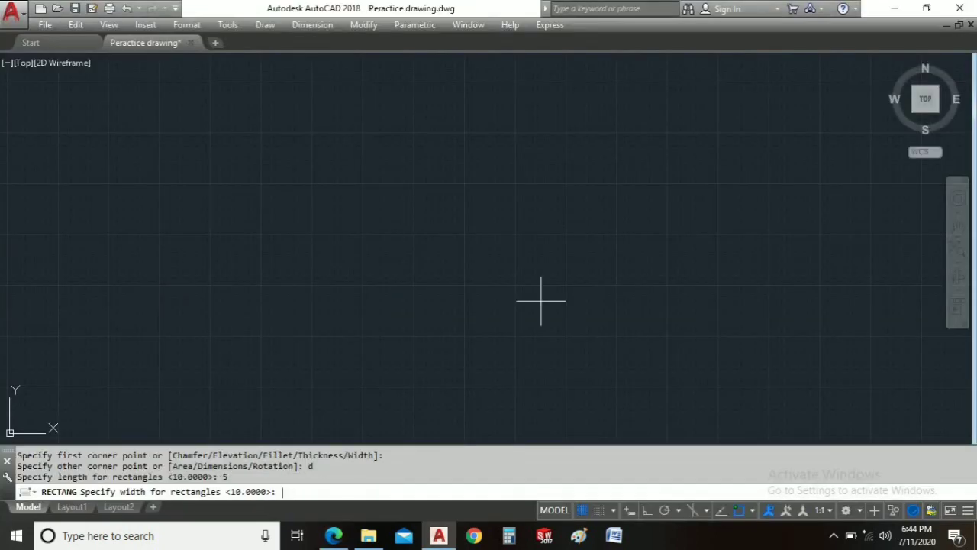
{"action": "key", "text": "Return"}
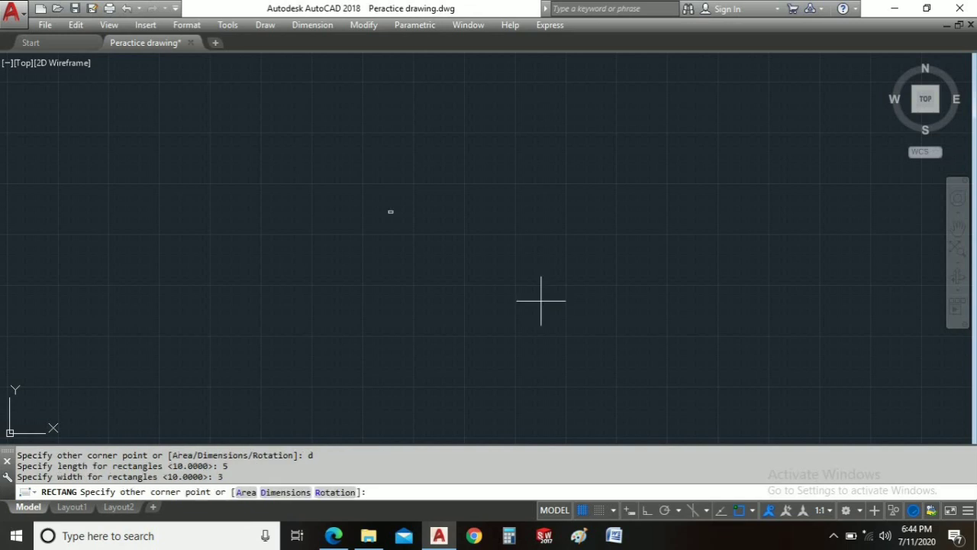
{"action": "scroll", "coordinate": [448, 238], "scroll_direction": "up", "scroll_amount": 6}
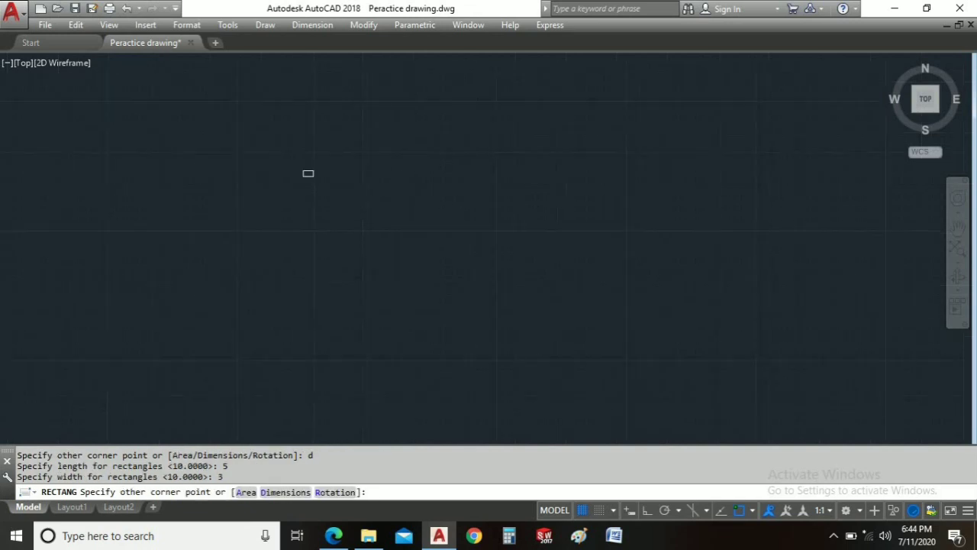
{"action": "left_click", "coordinate": [412, 210]}
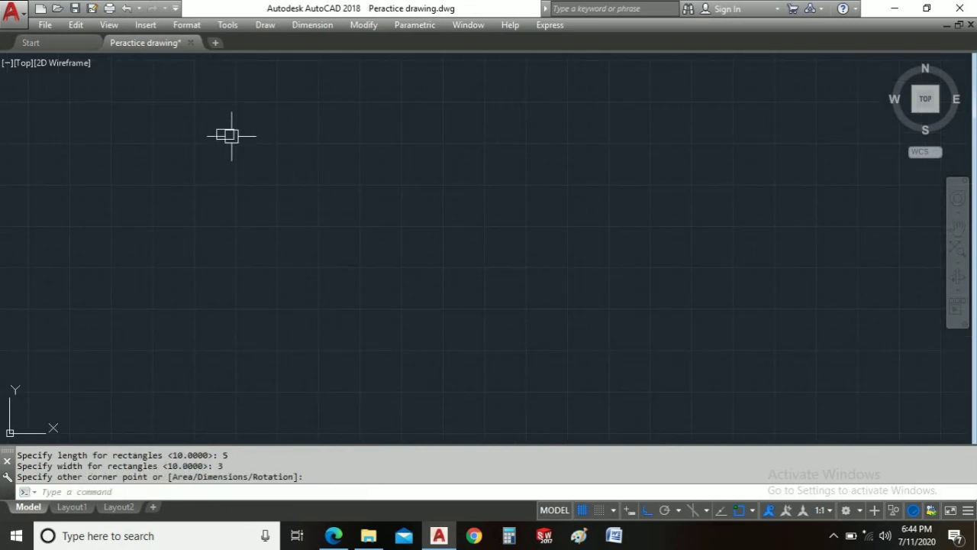
- Add a linear dimension for the rectangle's length, placed above its top edge
{"action": "mouse_move", "coordinate": [242, 119]}
{"action": "middle_mouse_down"}
{"action": "mouse_move", "coordinate": [431, 212]}
{"action": "mouse_move", "coordinate": [424, 238]}
{"action": "middle_mouse_up"}
{"action": "scroll", "coordinate": [429, 229], "scroll_direction": "up", "scroll_amount": 10}
{"action": "scroll", "coordinate": [427, 234], "scroll_direction": "down", "scroll_amount": 2}
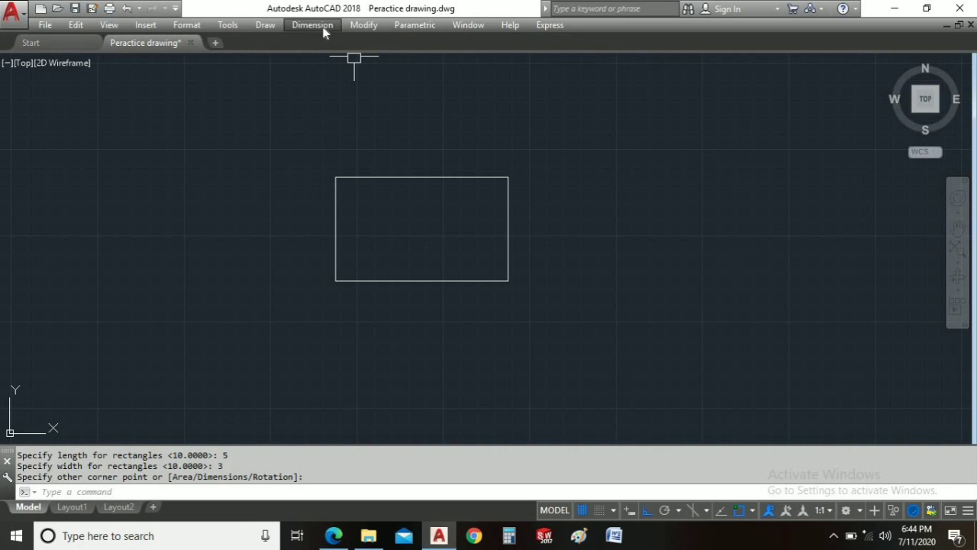
{"action": "left_click", "coordinate": [312, 25]}
{"action": "left_click", "coordinate": [328, 61]}
{"action": "left_click", "coordinate": [335, 177]}
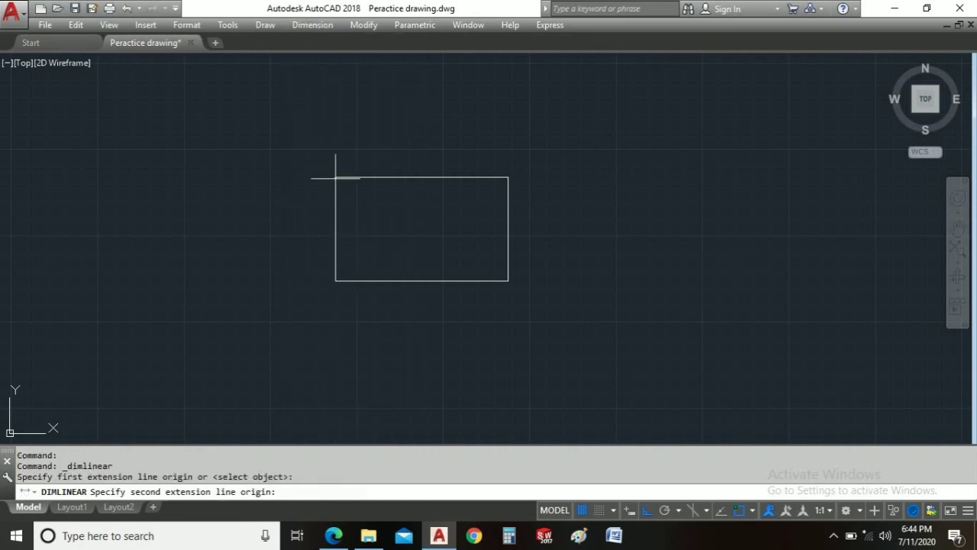
{"action": "left_click", "coordinate": [507, 177]}
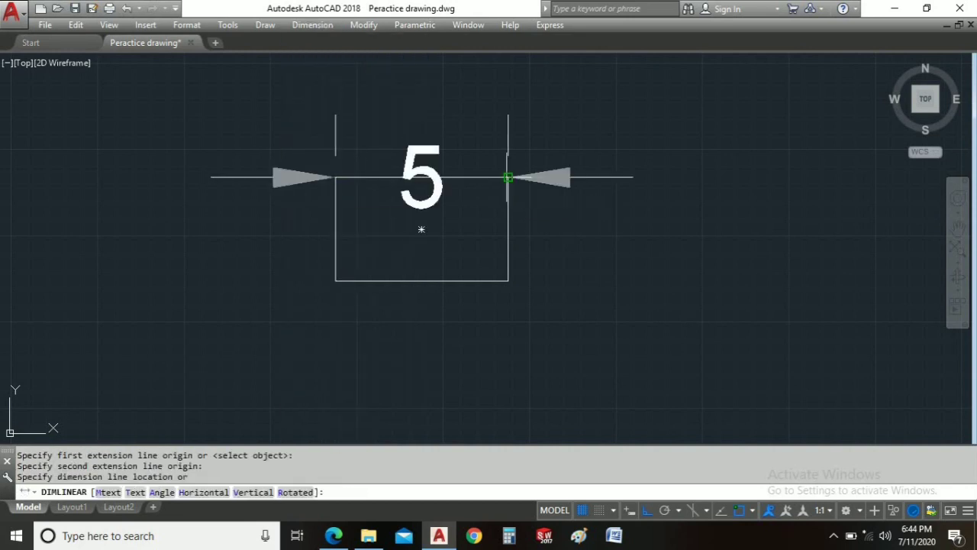
{"action": "left_click", "coordinate": [465, 125]}
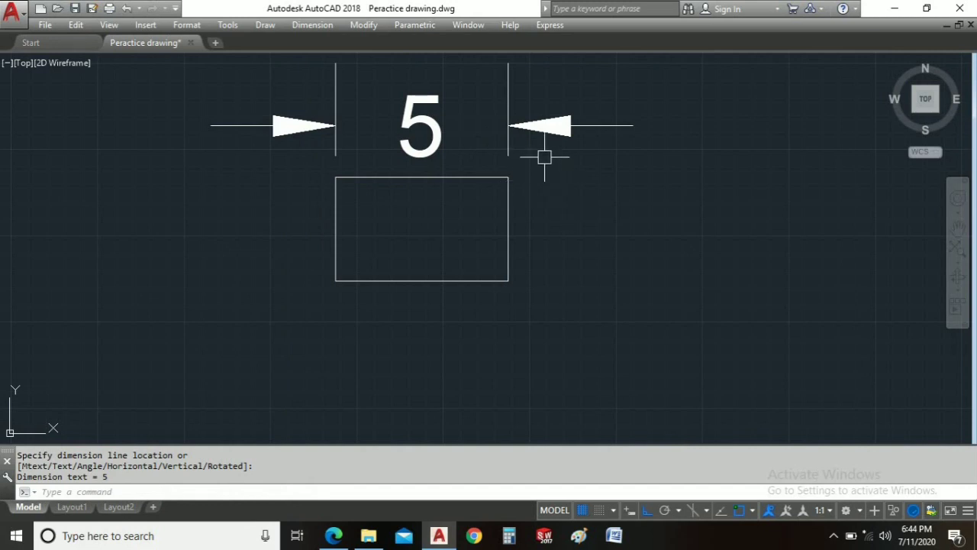
- Add a vertical linear dimension for the rectangle's right edge, placed outside the outline
{"action": "key", "text": "Return"}
{"action": "left_click", "coordinate": [508, 177]}
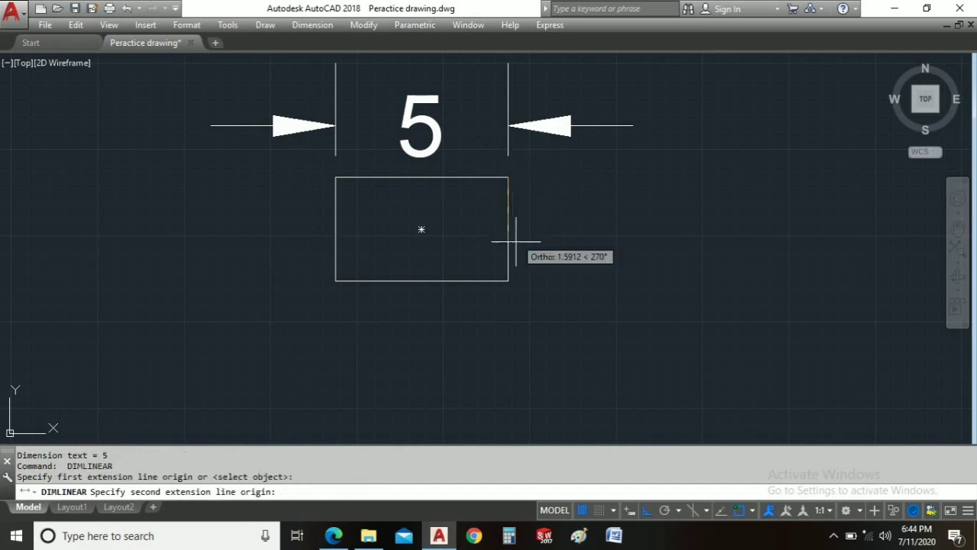
{"action": "left_click", "coordinate": [508, 280]}
{"action": "left_click", "coordinate": [605, 159]}
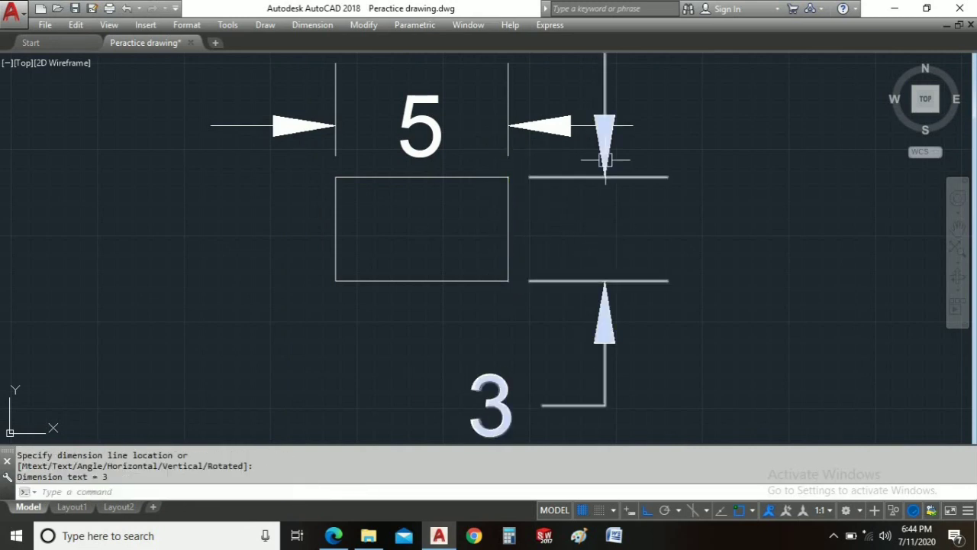
- Modify the Standard dimension style to use an overall scale of 2 for dimension features
{"action": "left_click", "coordinate": [608, 160]}
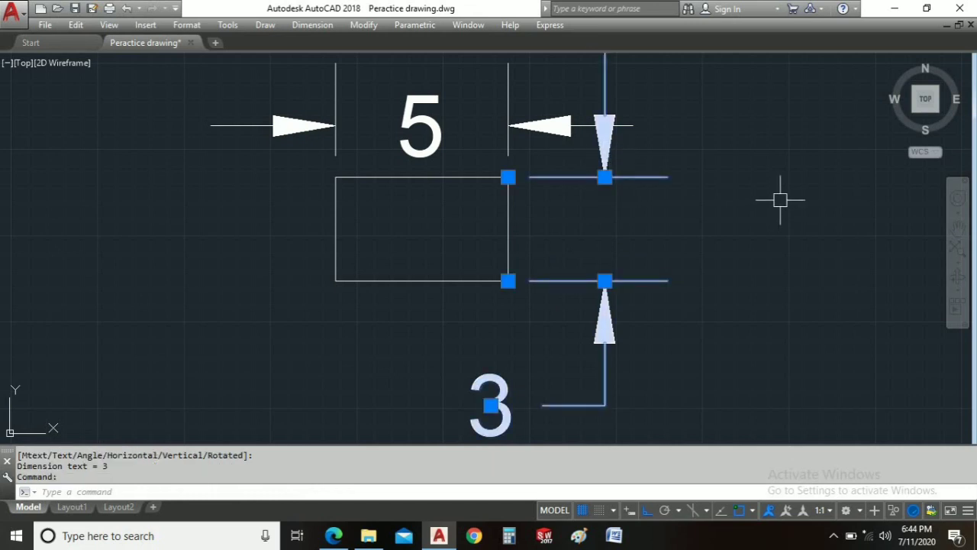
{"action": "type", "text": "d"}
{"action": "key", "text": "Return"}
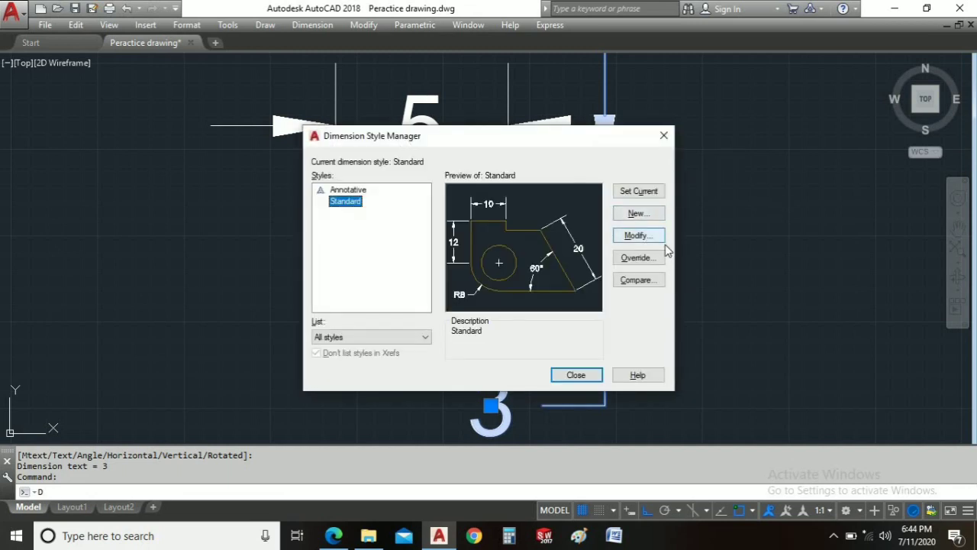
{"action": "left_click", "coordinate": [655, 238]}
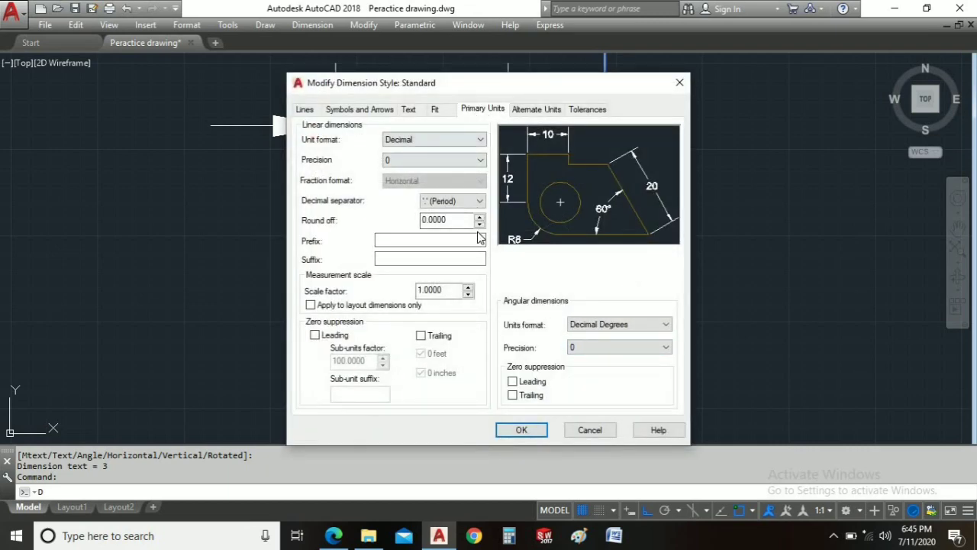
{"action": "left_click", "coordinate": [434, 109]}
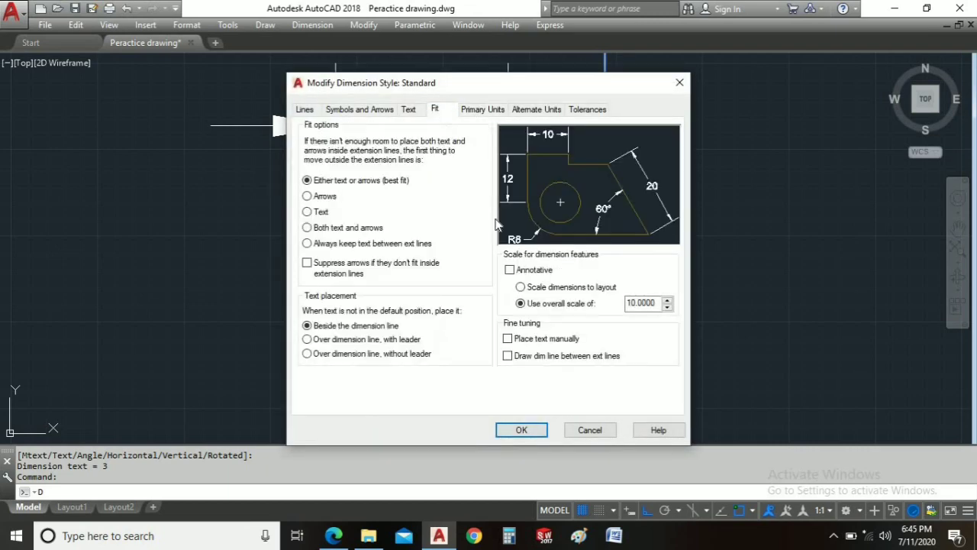
{"action": "double_click", "coordinate": [643, 303]}
{"action": "type", "text": "2"}
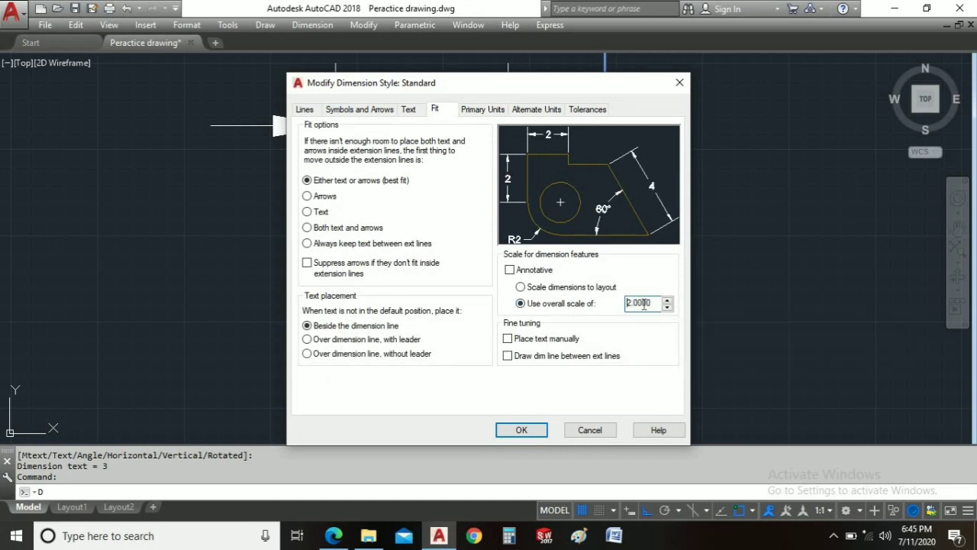
{"action": "left_click", "coordinate": [515, 430]}
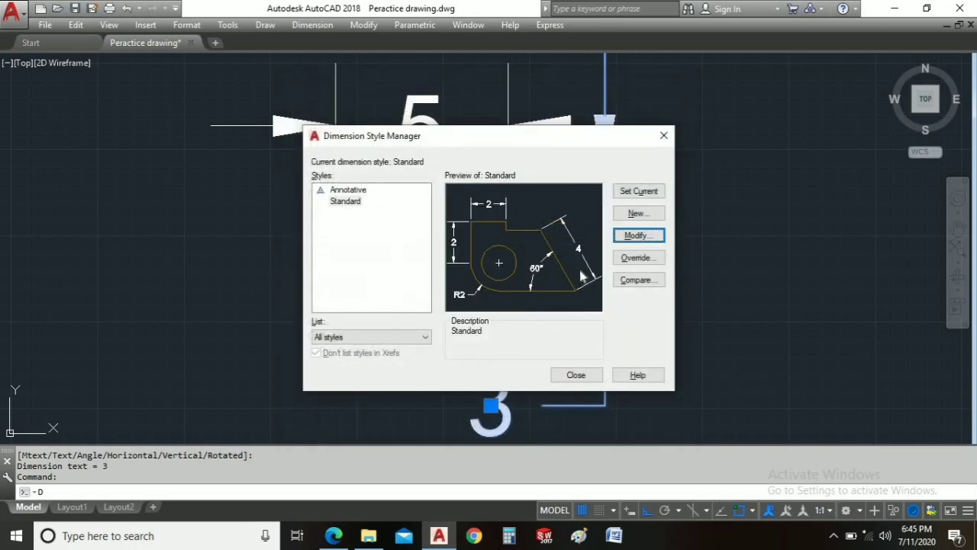
{"action": "left_click", "coordinate": [576, 375]}
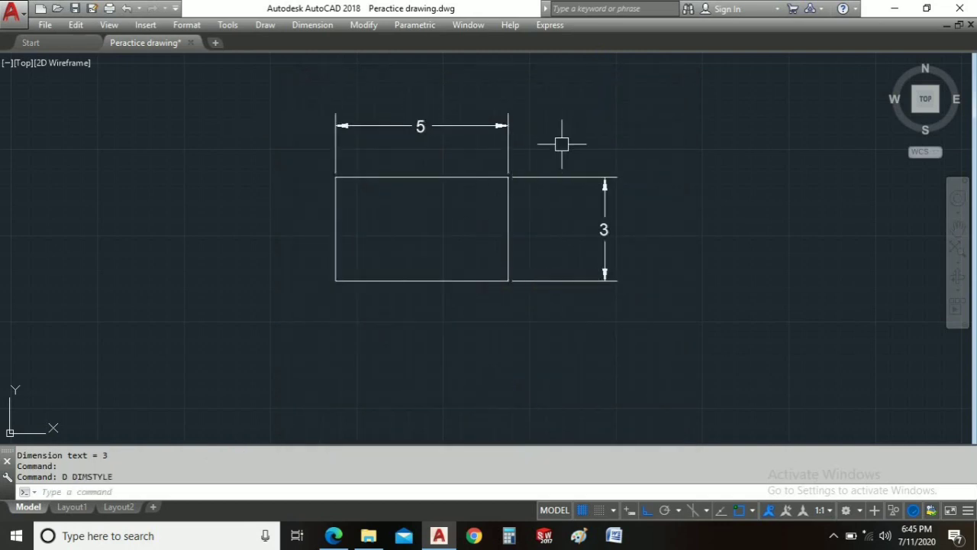
- Move the vertical and horizontal dimension lines closer to the rectangle and deselect everything
{"action": "left_click", "coordinate": [608, 199]}
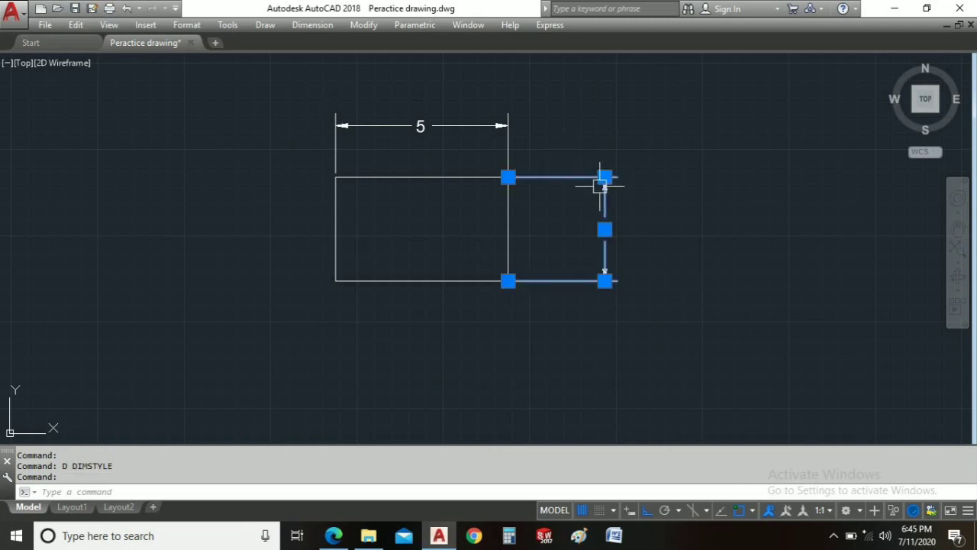
{"action": "left_click", "coordinate": [603, 178]}
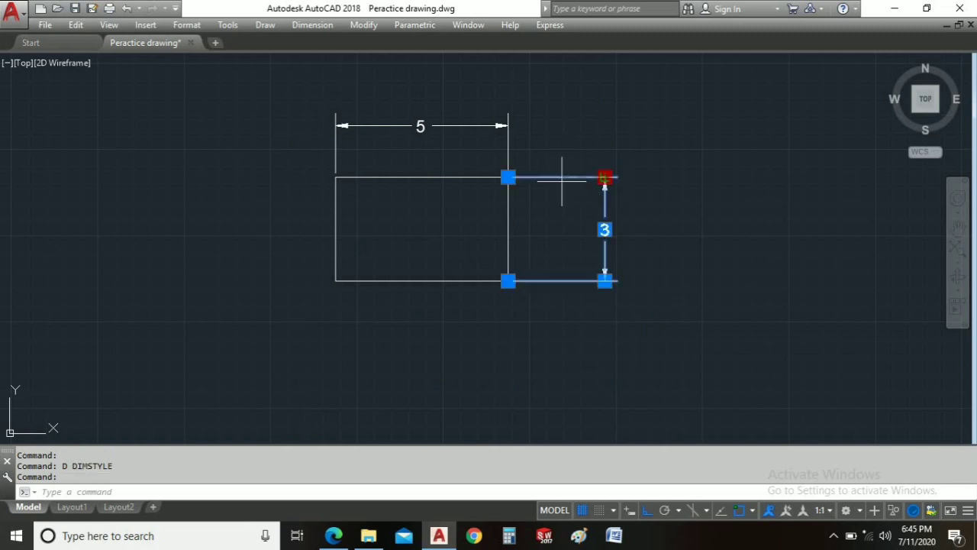
{"action": "left_click", "coordinate": [466, 126]}
{"action": "left_click", "coordinate": [509, 125]}
{"action": "left_click", "coordinate": [538, 142]}
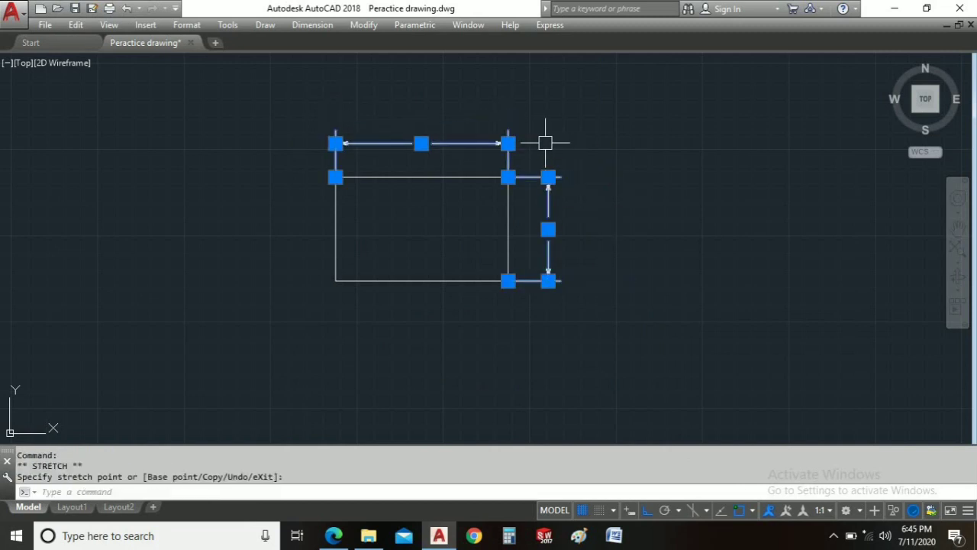
{"action": "right_click", "coordinate": [579, 125]}
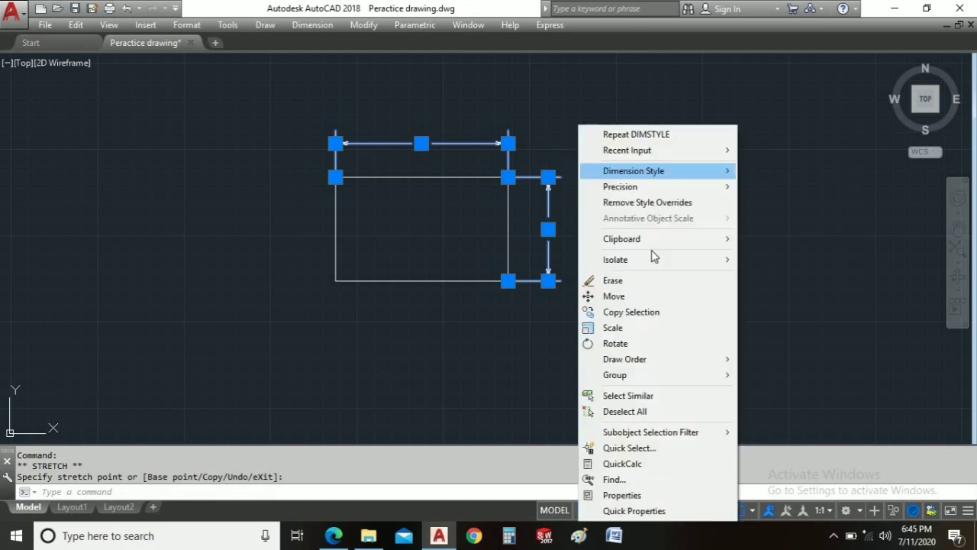
{"action": "left_click", "coordinate": [666, 412]}
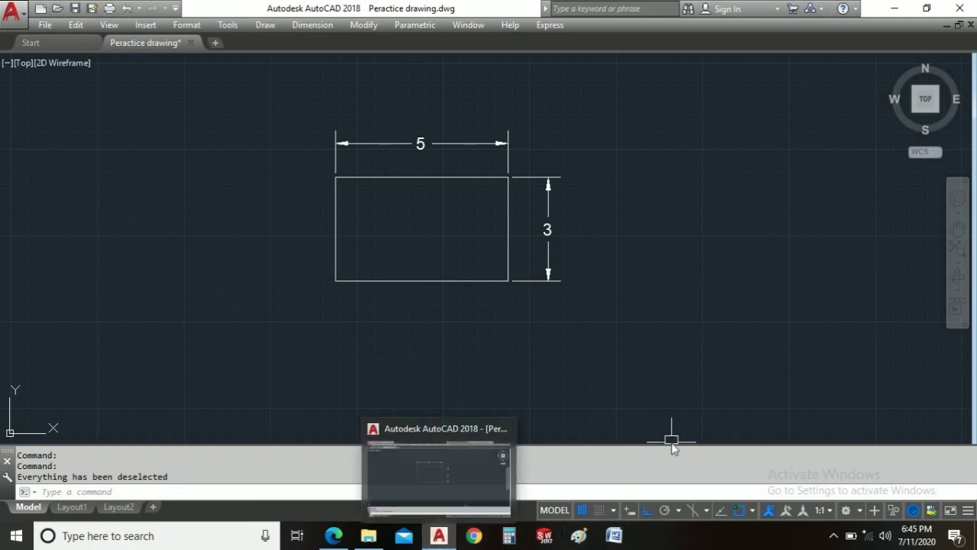
{"action": "key", "text": "alt+Tab"}
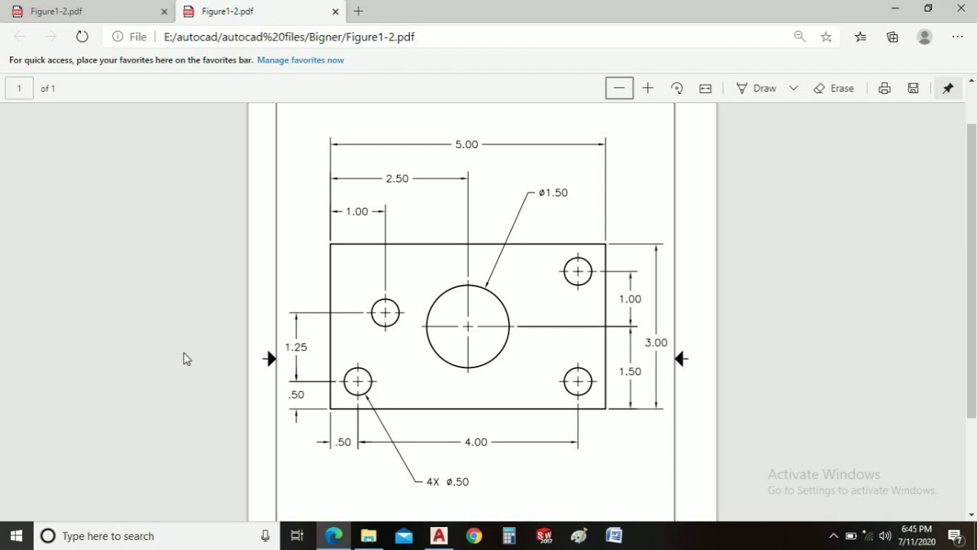
{"action": "key", "text": "alt+Tab"}
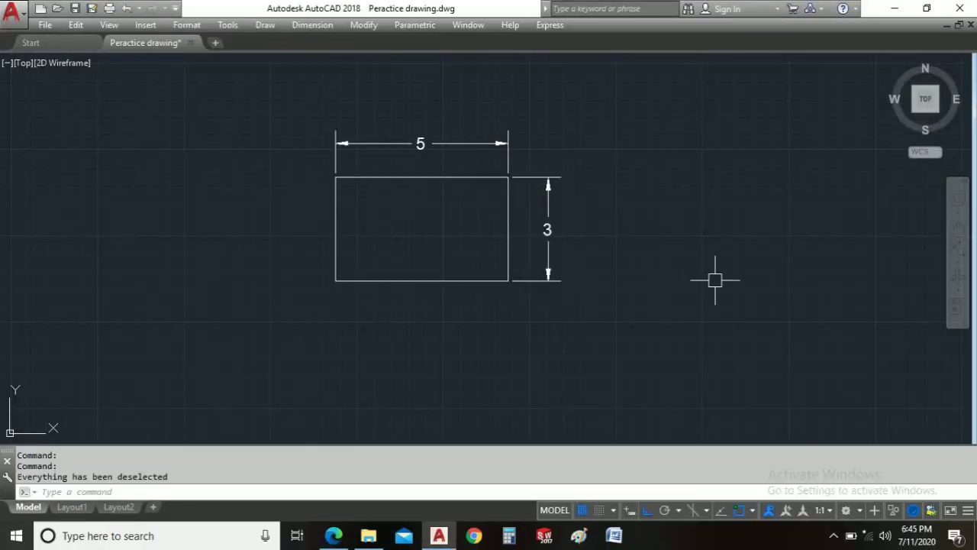
{"action": "type", "text": "l"}
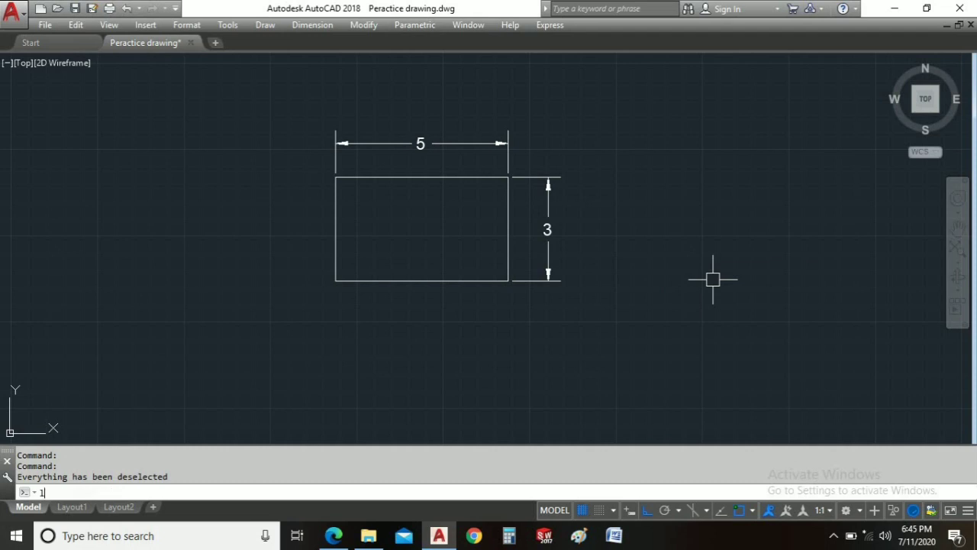
{"action": "key", "text": "Return"}
{"action": "scroll", "coordinate": [712, 278], "scroll_direction": "up", "scroll_amount": 2}
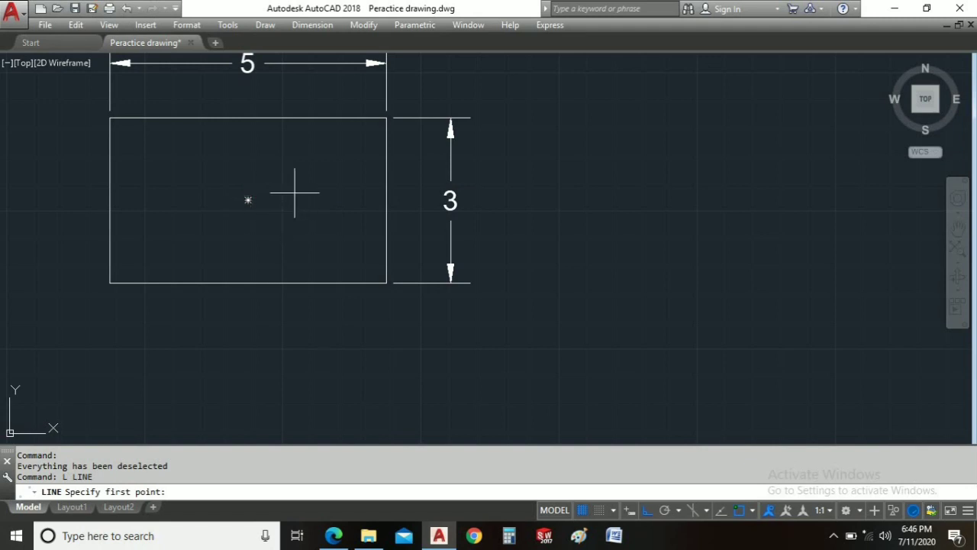
{"action": "key", "text": "Return"}
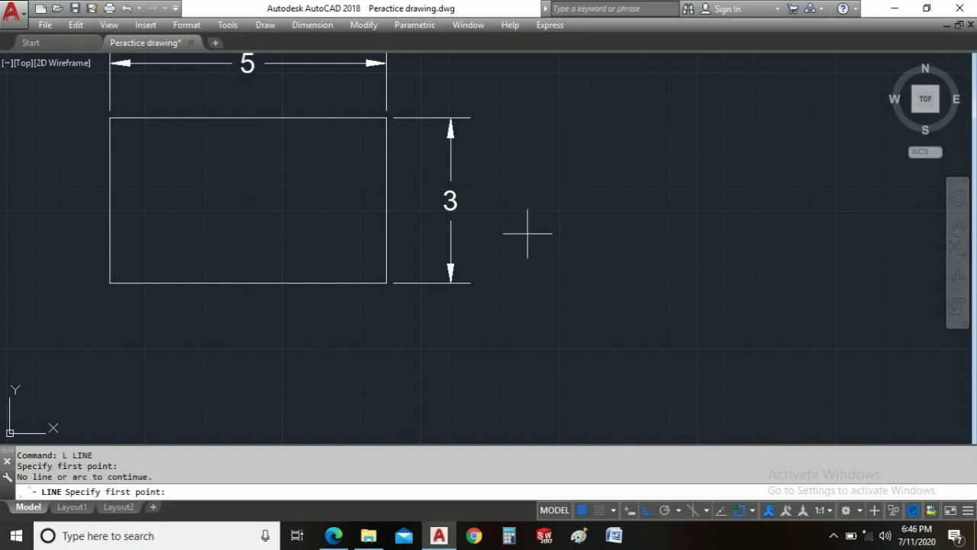
{"action": "key", "text": "Return"}
- Draw a circle of diameter 1.5 centred on the rectangle's geometric centre, checking the size in Figure1-2.pdf
{"action": "left_click", "coordinate": [267, 24]}
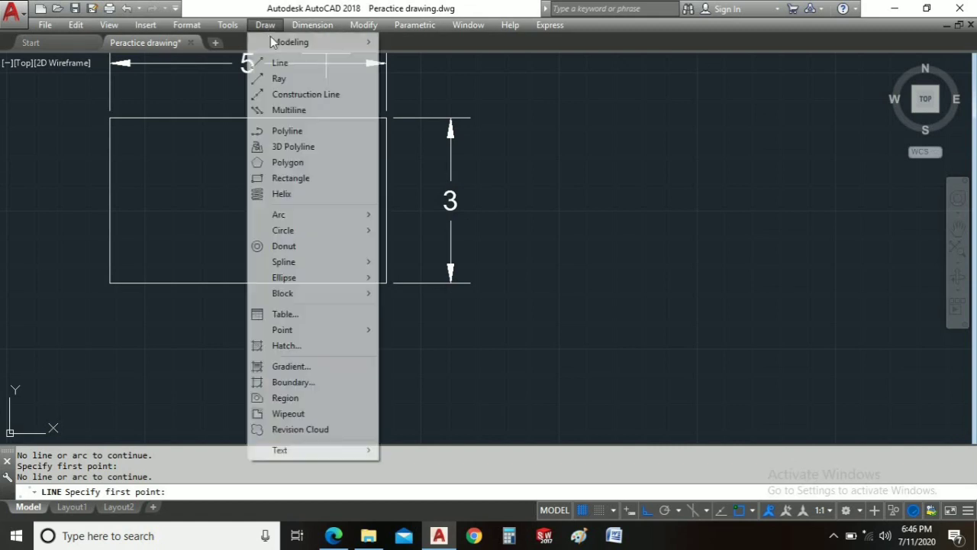
{"action": "mouse_move", "coordinate": [306, 229]}
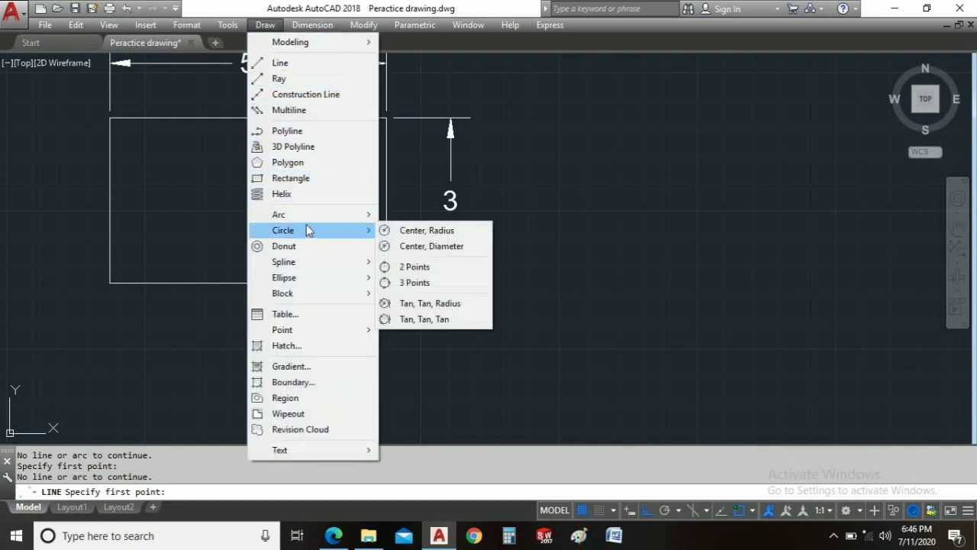
{"action": "left_click", "coordinate": [431, 245]}
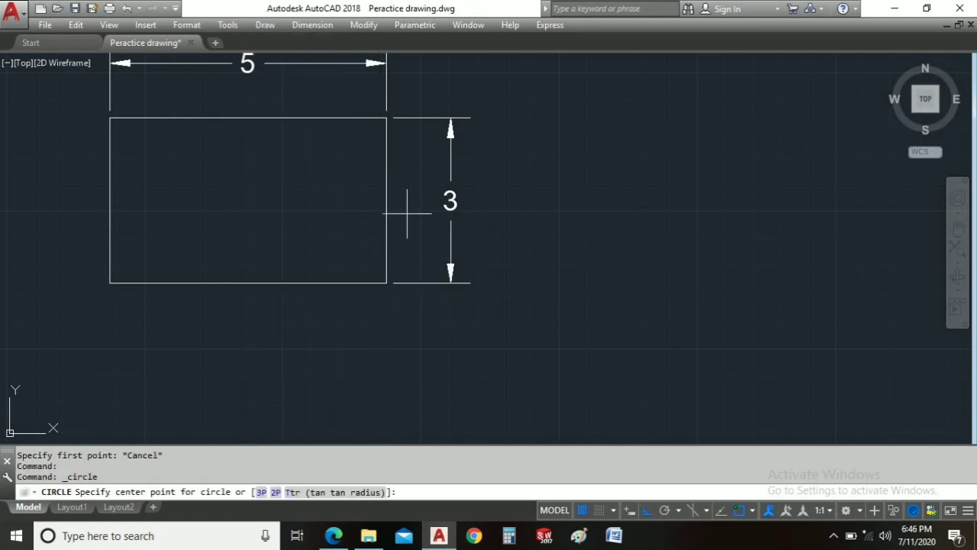
{"action": "left_click", "coordinate": [245, 199]}
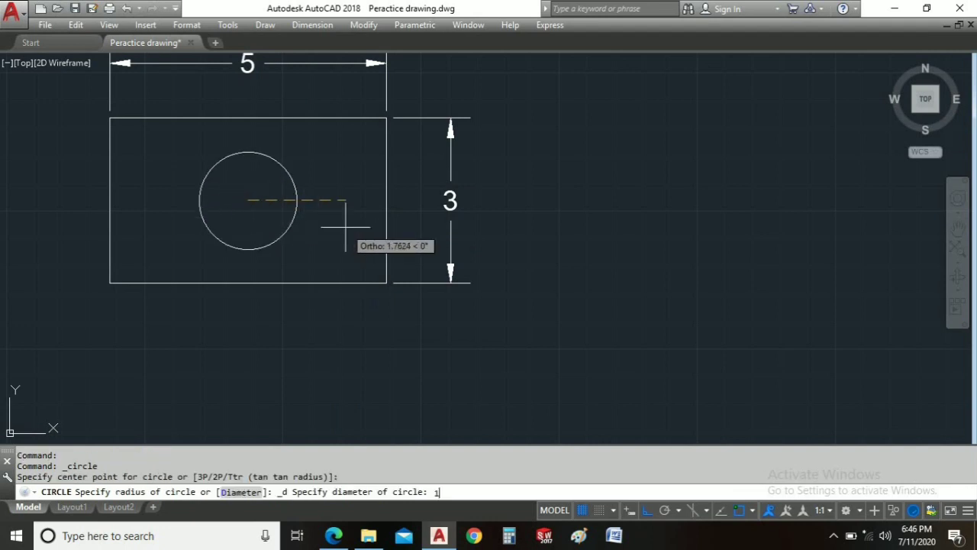
{"action": "key", "text": "Return"}
{"action": "key", "text": "alt+Tab"}
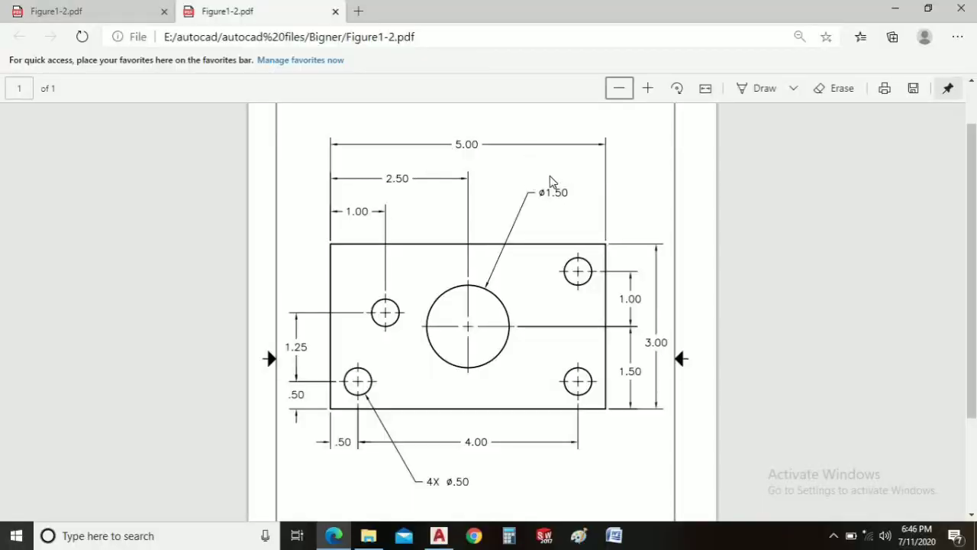
{"action": "key", "text": "alt+Tab"}
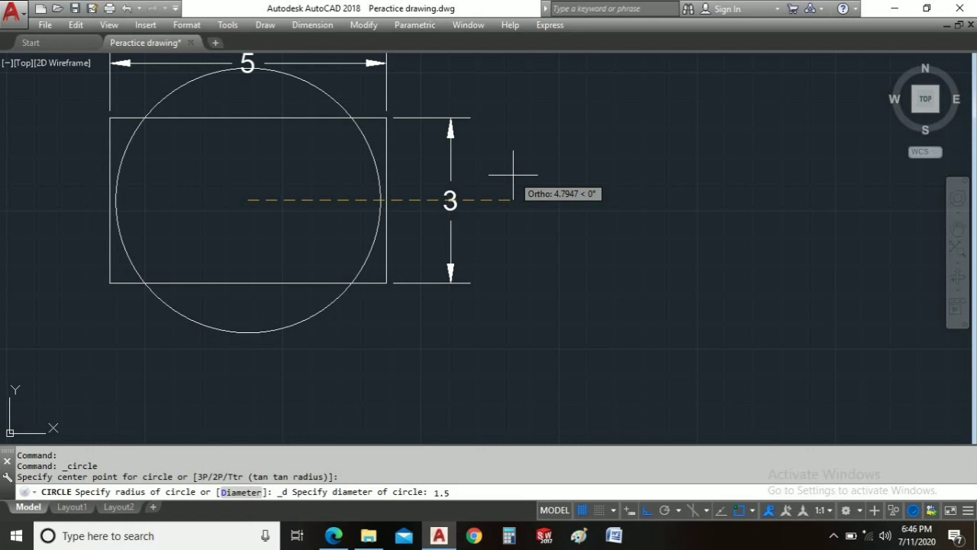
{"action": "key", "text": "Return"}
- Draw guide lines from the rectangle's lower-left corner, 0.5 to the right and 0.5 up, and erase the horizontal one
{"action": "scroll", "coordinate": [512, 170], "scroll_direction": "up", "scroll_amount": 2}
{"action": "scroll", "coordinate": [467, 200], "scroll_direction": "down", "scroll_amount": 4}
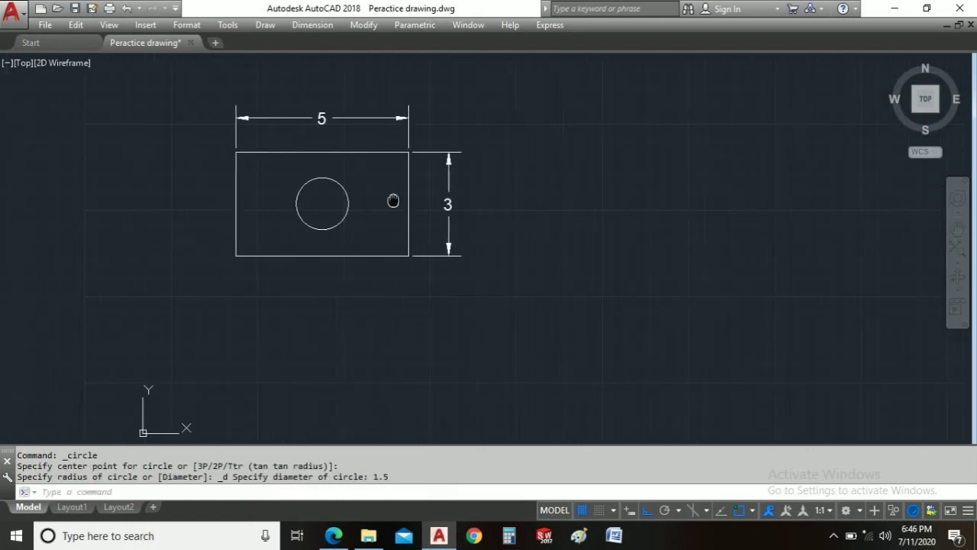
{"action": "mouse_move", "coordinate": [393, 200]}
{"action": "middle_mouse_down"}
{"action": "mouse_move", "coordinate": [582, 197]}
{"action": "mouse_move", "coordinate": [513, 218]}
{"action": "middle_mouse_up"}
{"action": "scroll", "coordinate": [558, 186], "scroll_direction": "up", "scroll_amount": 2}
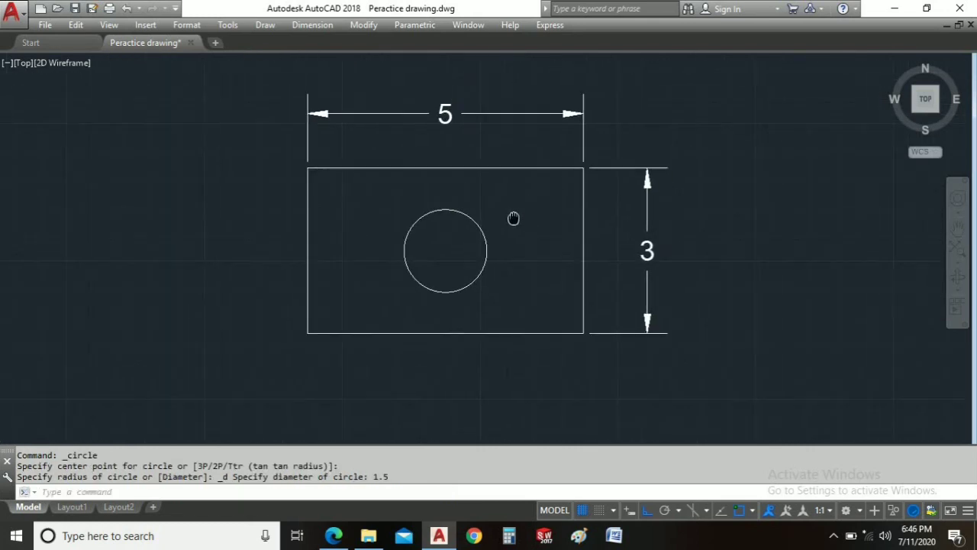
{"action": "key", "text": "alt+Tab"}
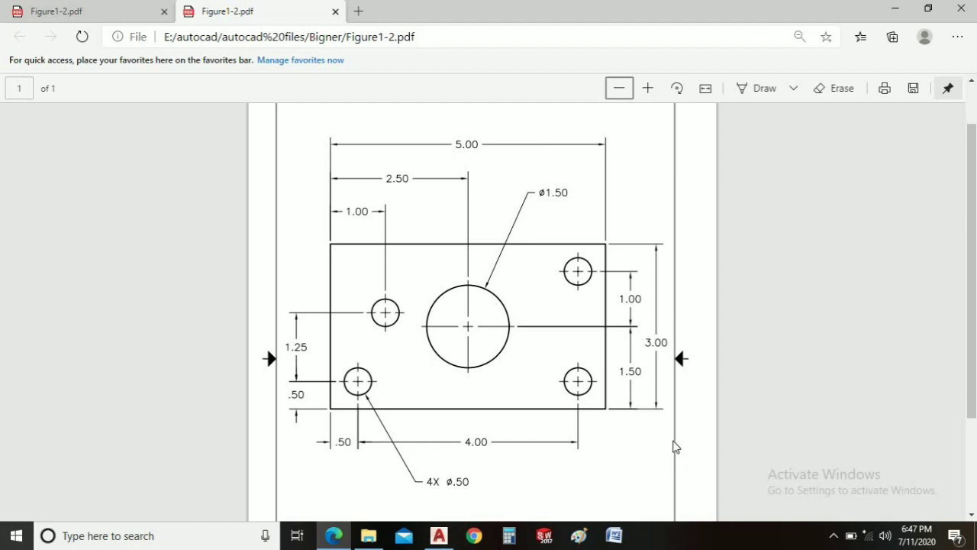
{"action": "key", "text": "alt+Tab"}
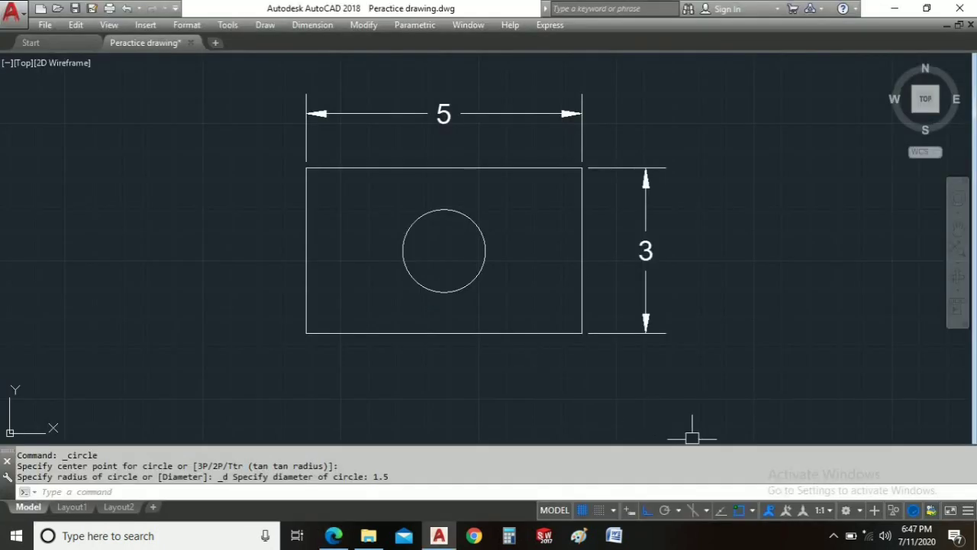
{"action": "type", "text": "L"}
{"action": "key", "text": "Return"}
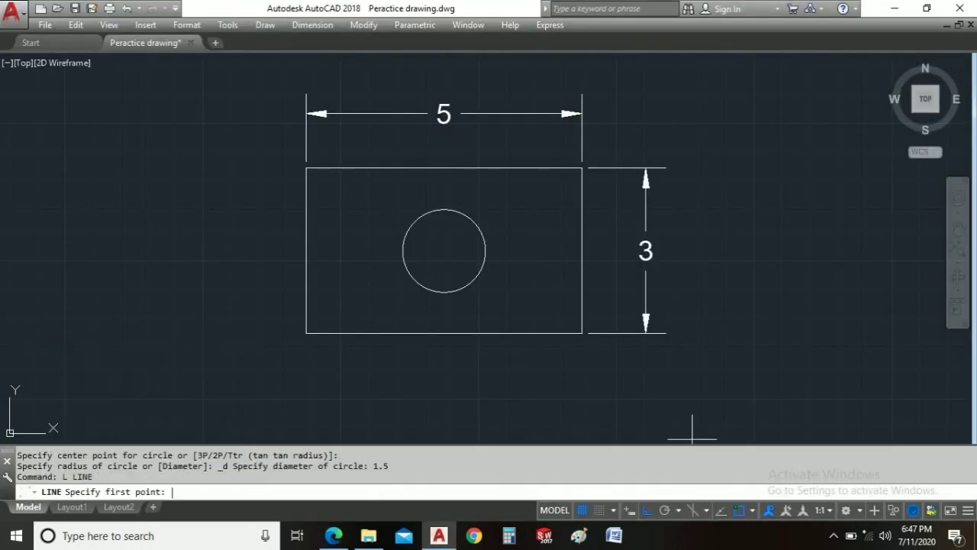
{"action": "left_click", "coordinate": [306, 333]}
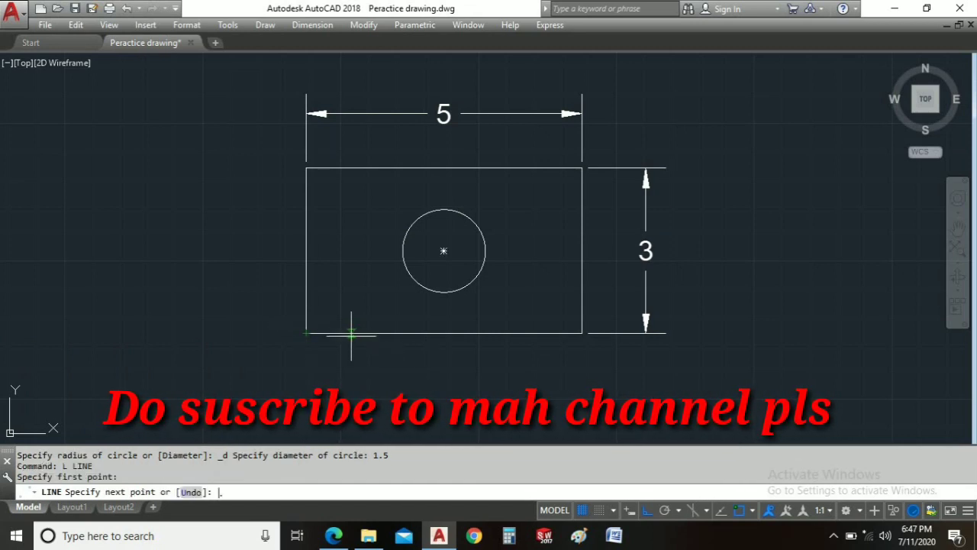
{"action": "type", "text": ".5"}
{"action": "key", "text": "Return"}
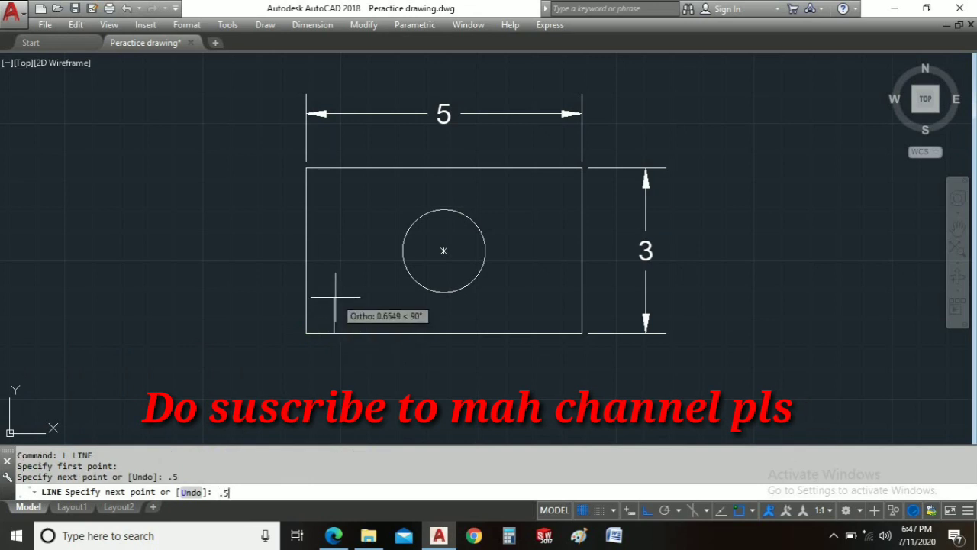
{"action": "type", "text": ".5"}
{"action": "key", "text": "Return"}
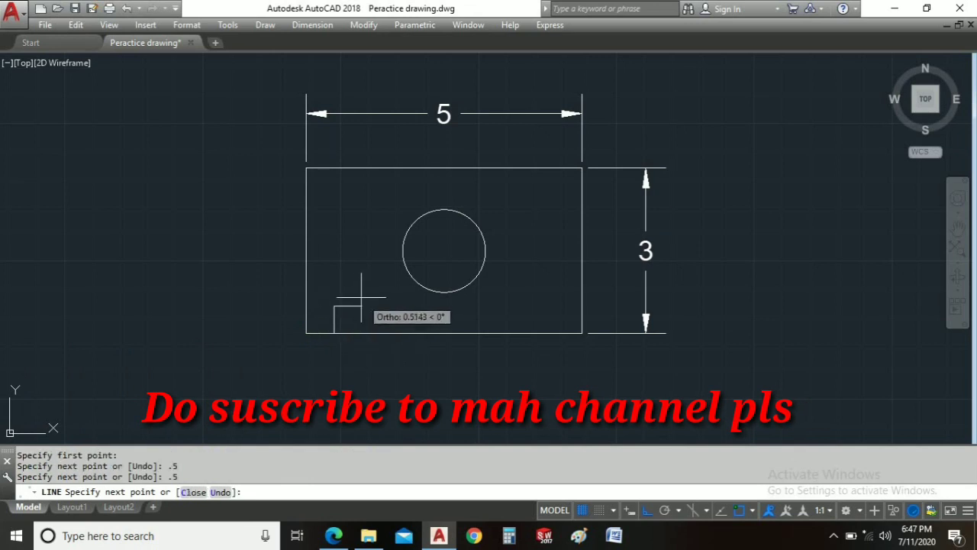
{"action": "right_click", "coordinate": [364, 300]}
{"action": "left_click", "coordinate": [377, 307]}
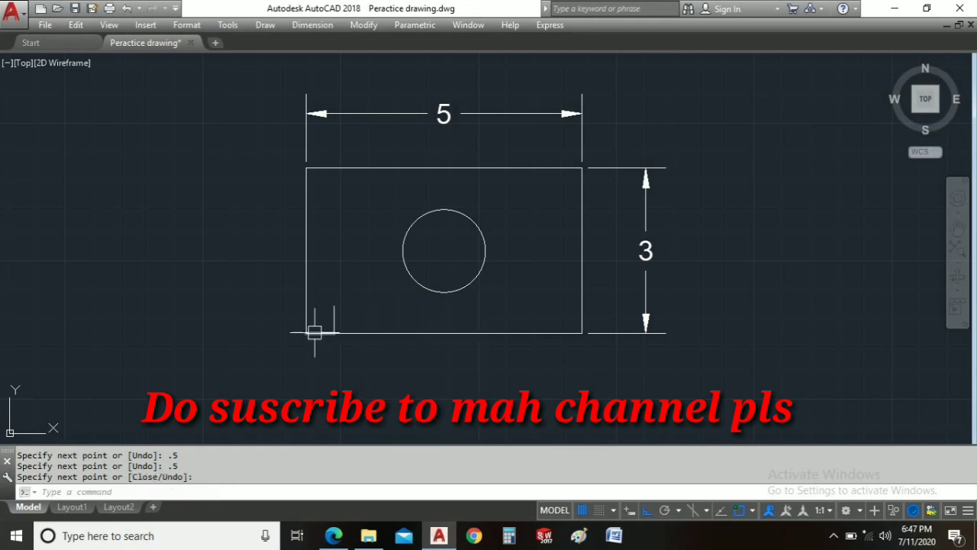
{"action": "key", "text": "Delete"}
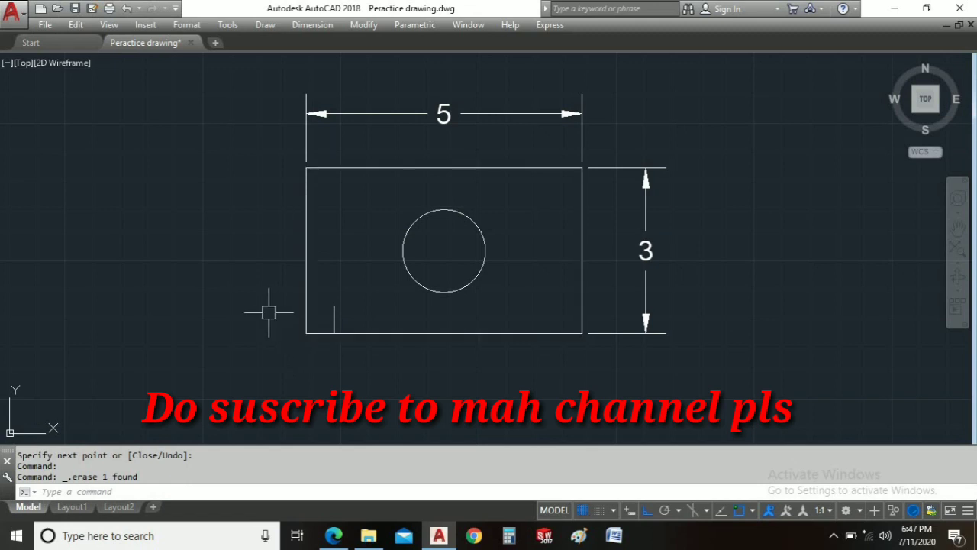
- Draw a circle of diameter 0.5 centred on the upper end of the guide line, checking the size in the reference PDF
{"action": "type", "text": "c"}
{"action": "key", "text": "Return"}
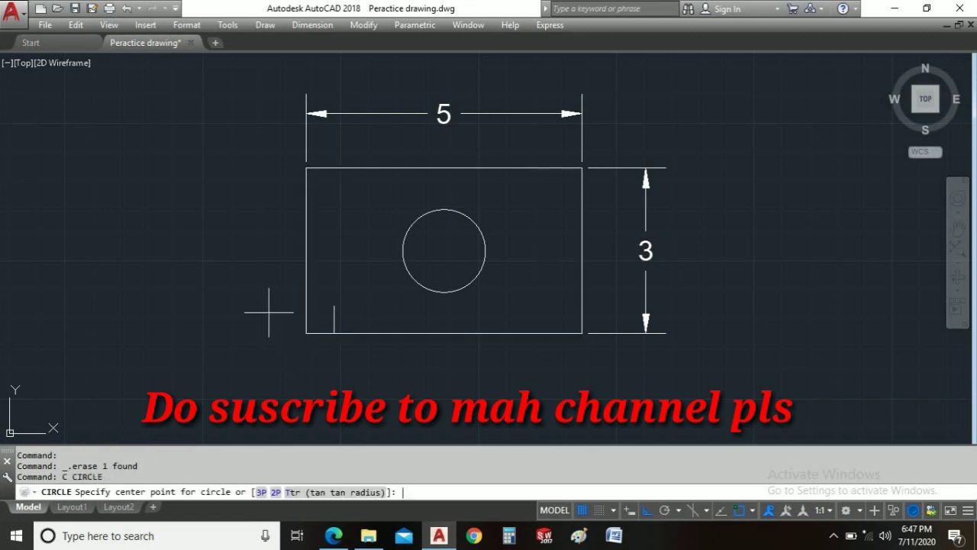
{"action": "left_click", "coordinate": [333, 306]}
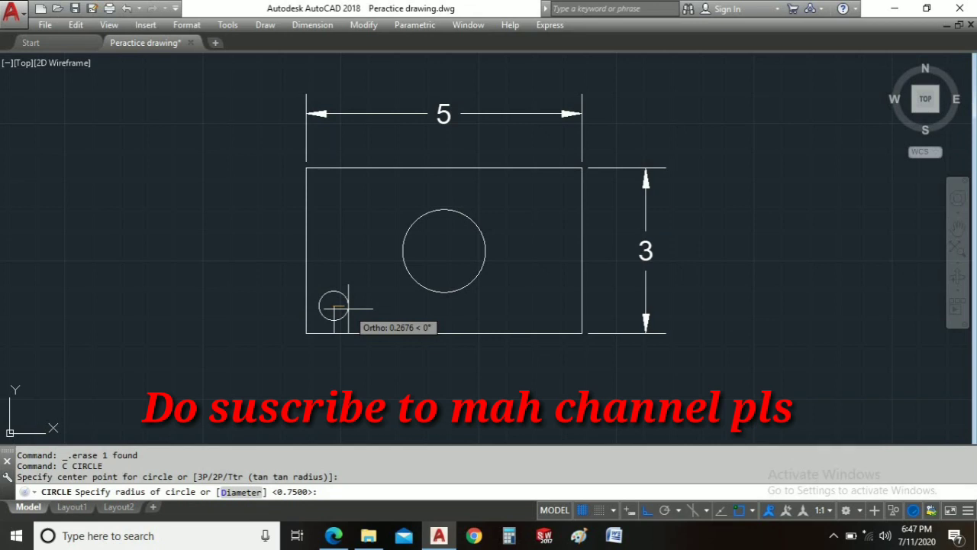
{"action": "key", "text": "alt+Tab"}
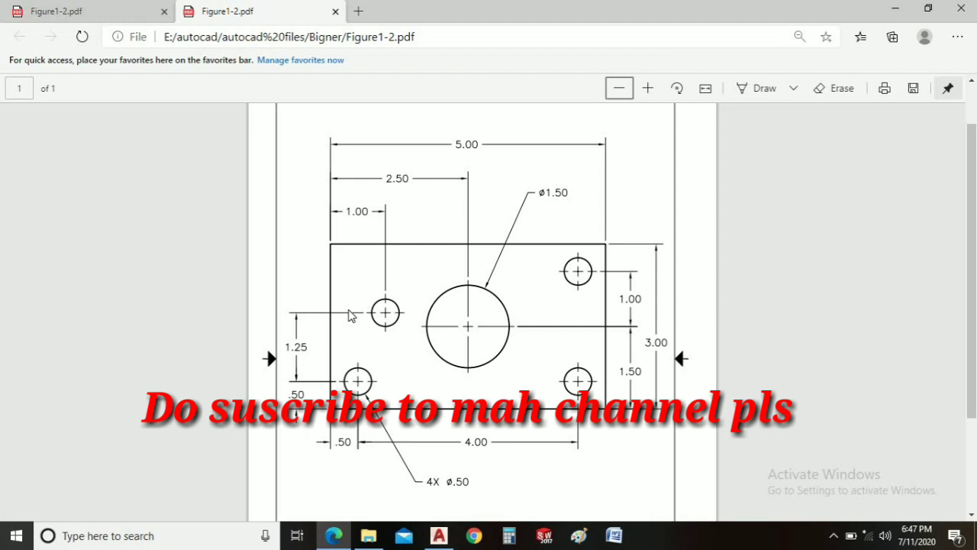
{"action": "key", "text": "alt+Tab"}
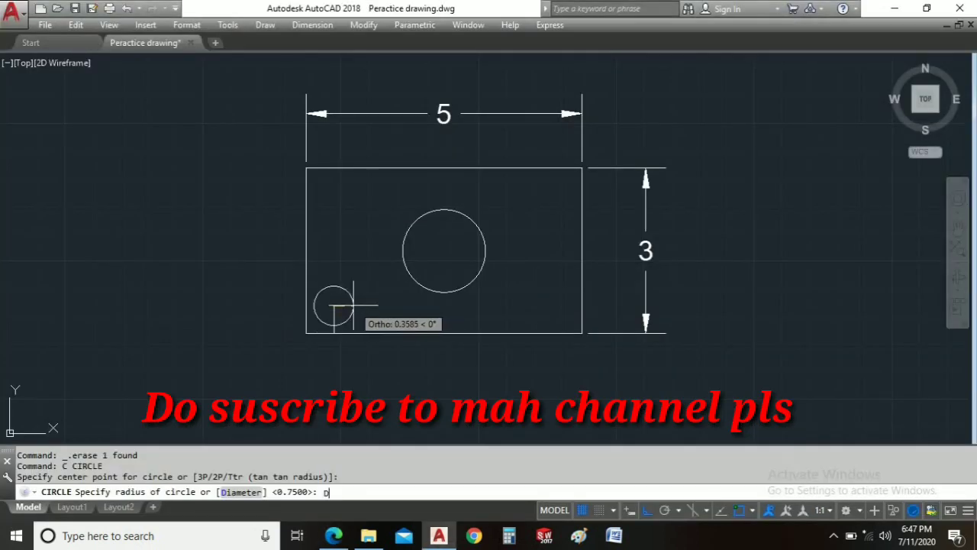
{"action": "key", "text": "Return"}
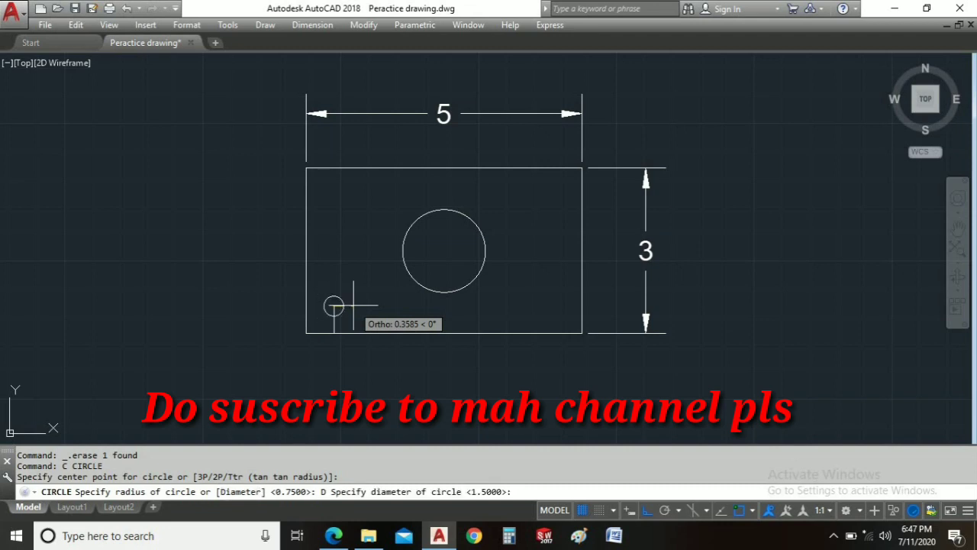
{"action": "type", "text": ".5"}
{"action": "key", "text": "Return"}
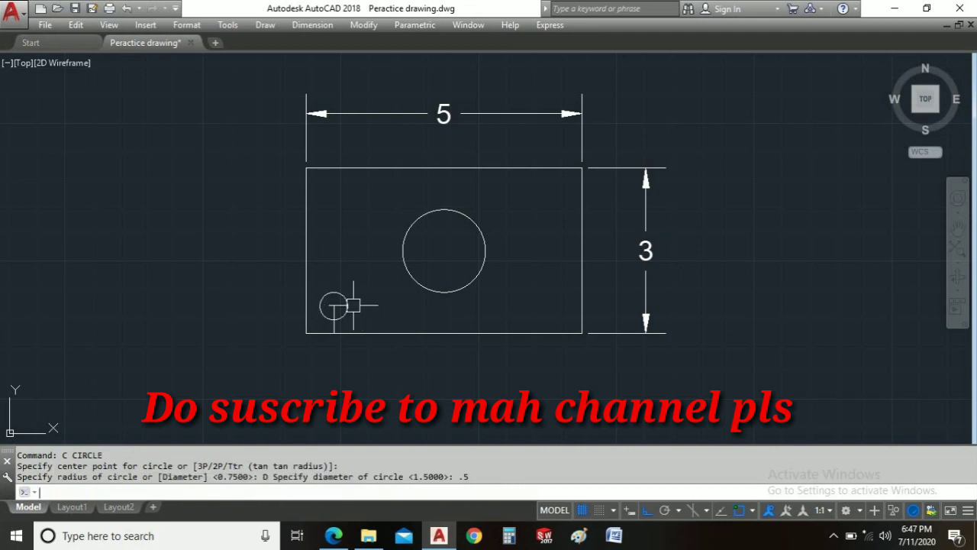
- Mirror the lower-left circle about the rectangle's vertical centreline, keeping the original, after checking the hole layout in Figure1-2.pdf
{"action": "middle_click_drag", "start_coordinate": [415, 290], "coordinate": [351, 295]}
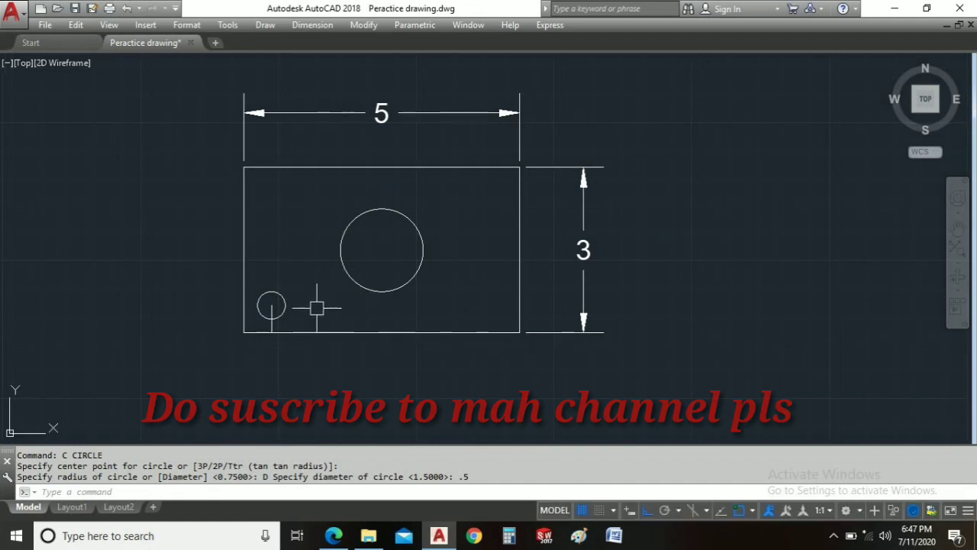
{"action": "middle_click_drag", "start_coordinate": [287, 287], "coordinate": [225, 293]}
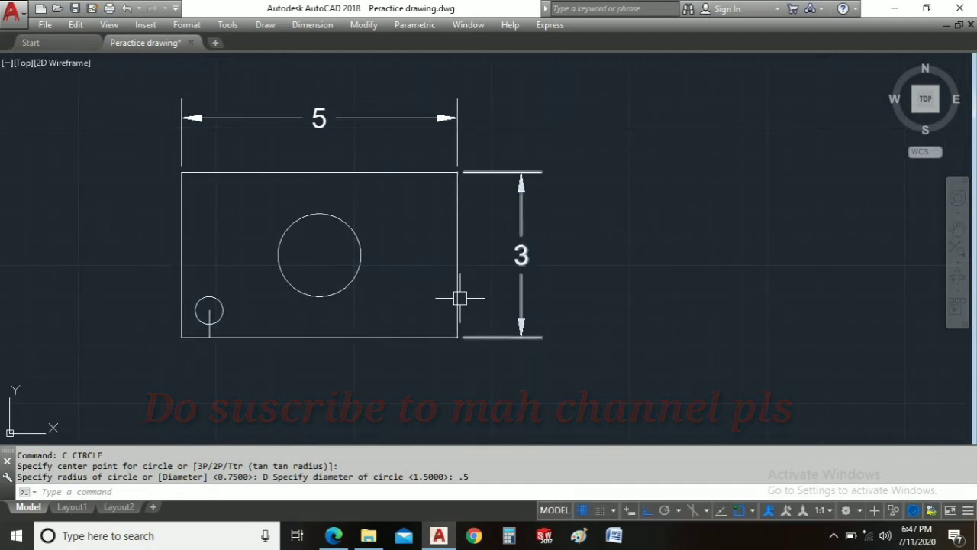
{"action": "key", "text": "alt+Tab"}
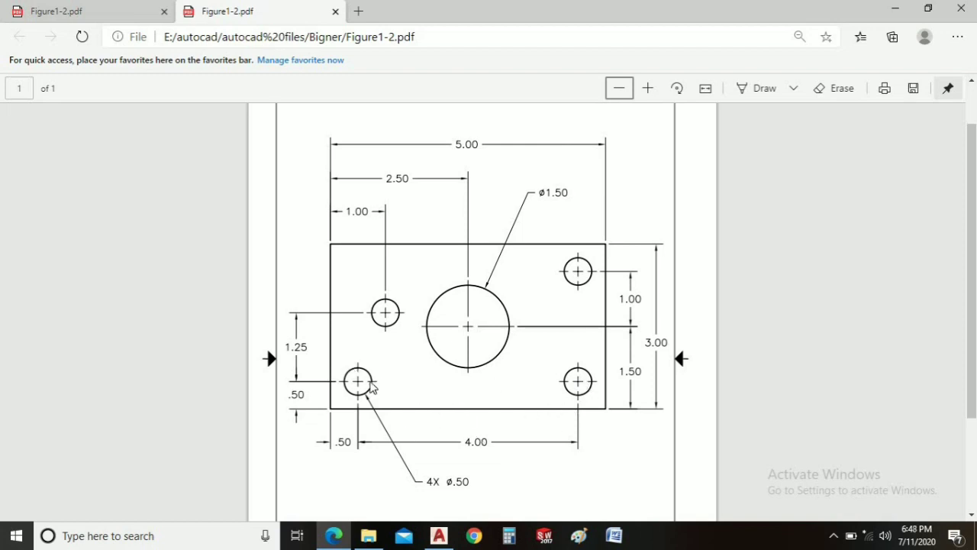
{"action": "key", "text": "alt+Tab"}
{"action": "left_click", "coordinate": [211, 310]}
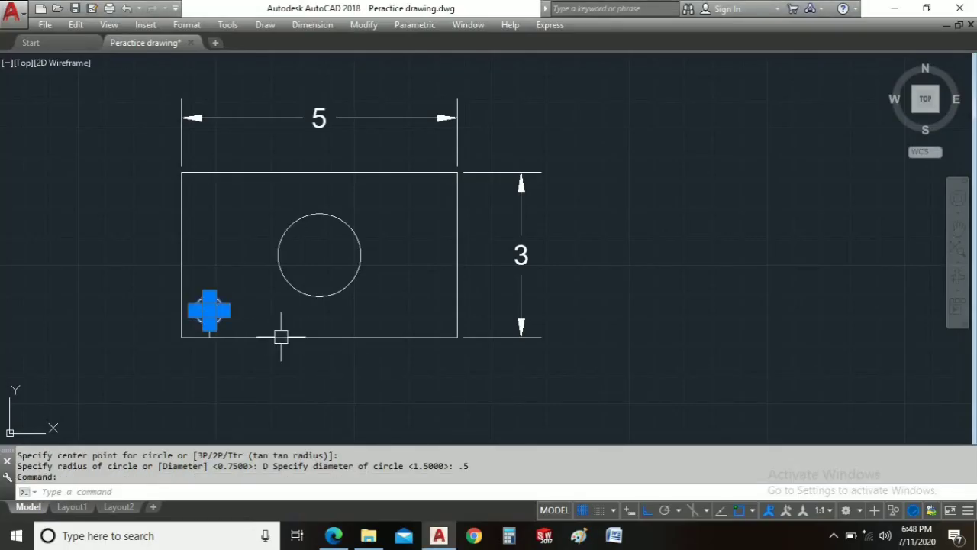
{"action": "scroll", "coordinate": [328, 327], "scroll_direction": "up", "scroll_amount": 2}
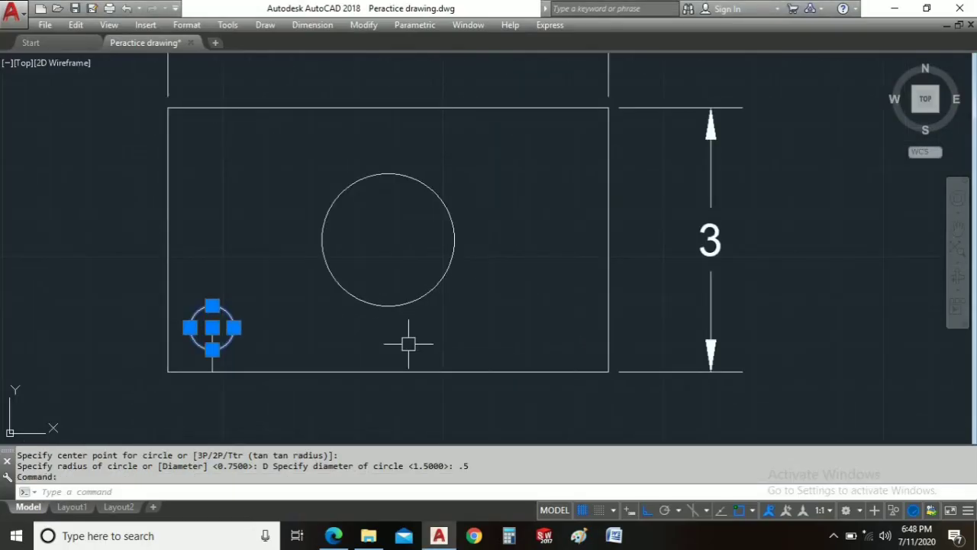
{"action": "type", "text": "m"}
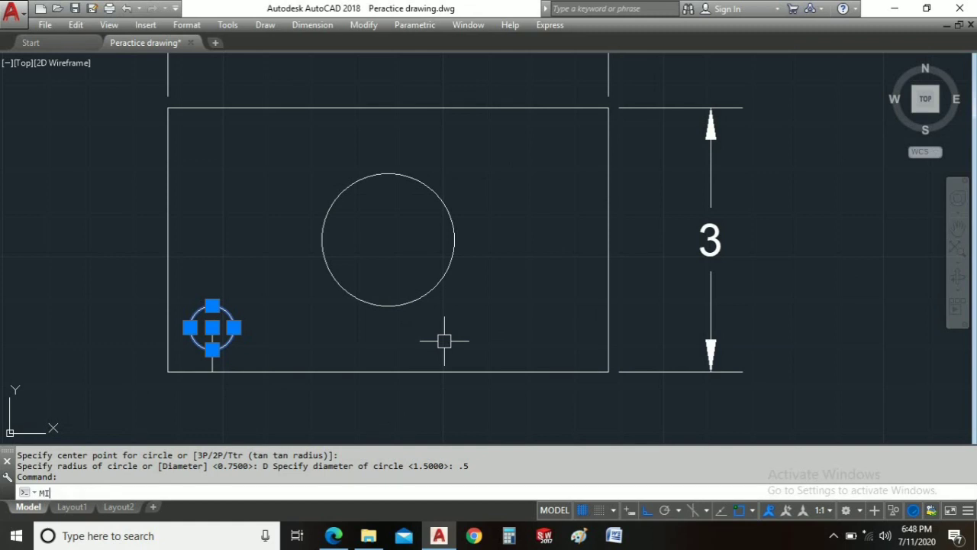
{"action": "key", "text": "Return"}
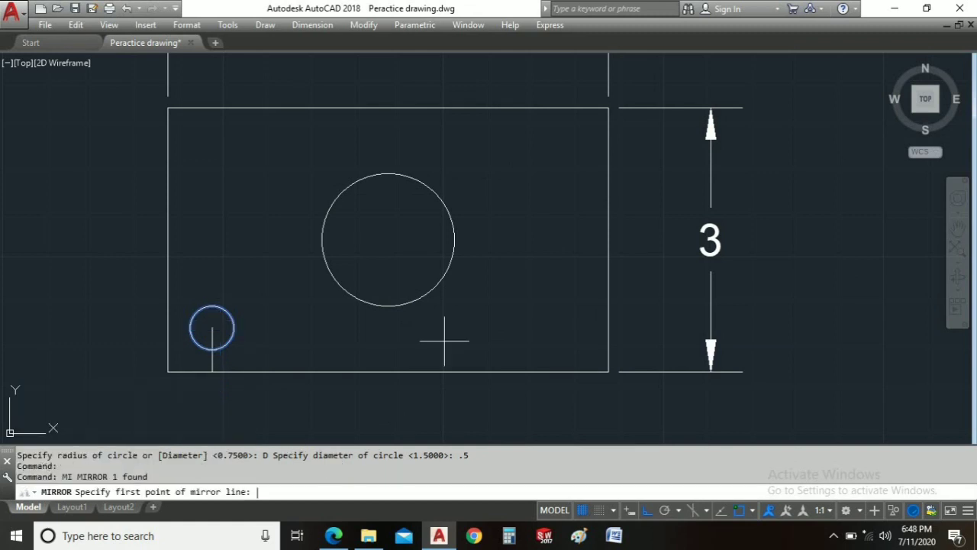
{"action": "left_click", "coordinate": [388, 107]}
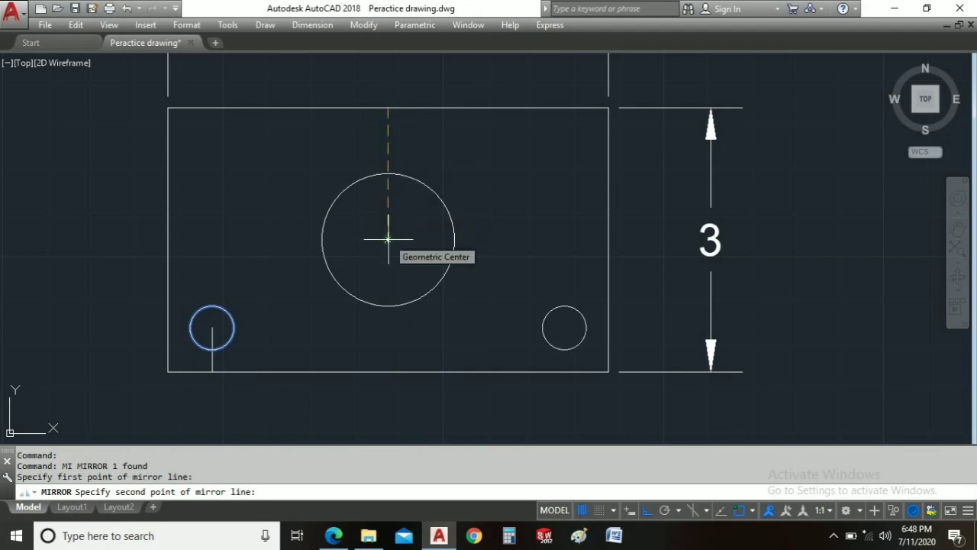
{"action": "left_click", "coordinate": [388, 239]}
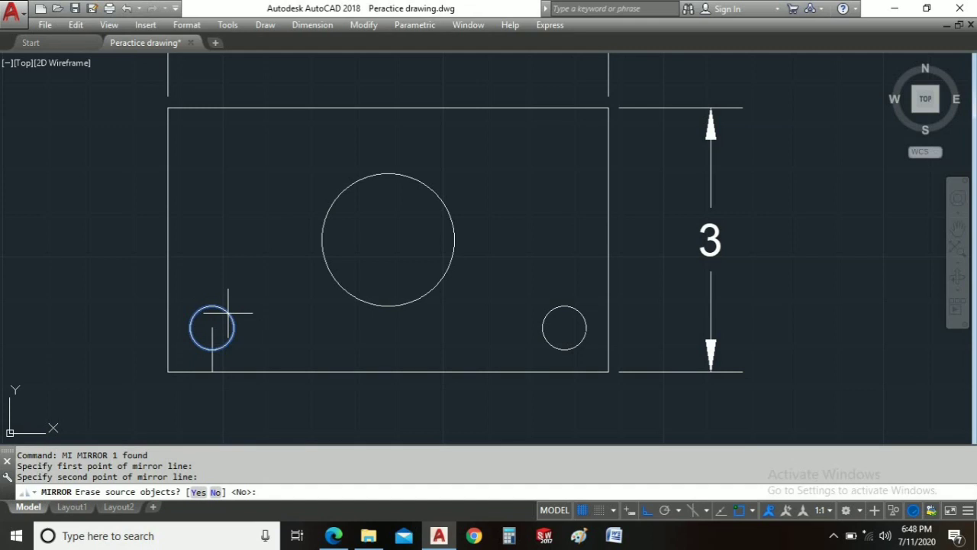
{"action": "type", "text": "N"}
{"action": "key", "text": "Return"}
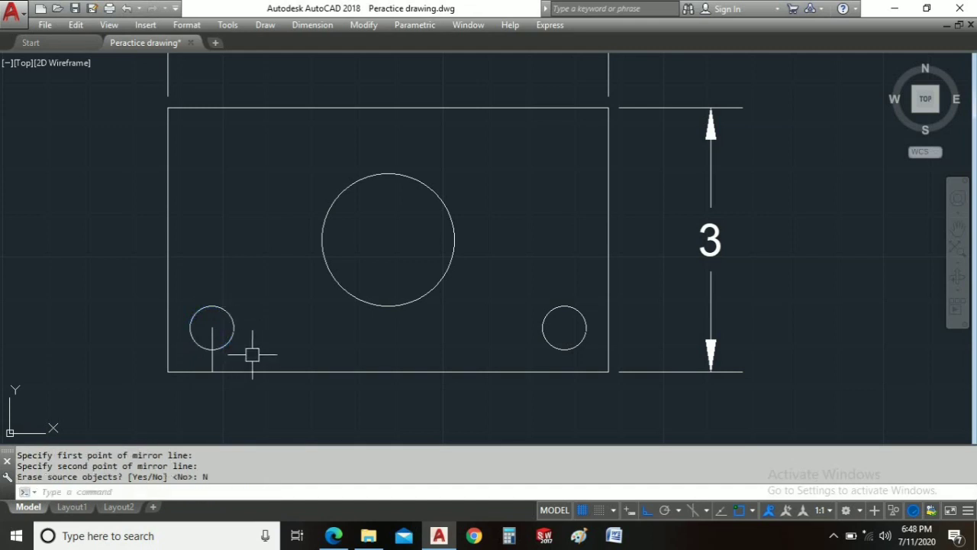
- Erase the vertical guide line under the lower-left circle
{"action": "left_click", "coordinate": [212, 362]}
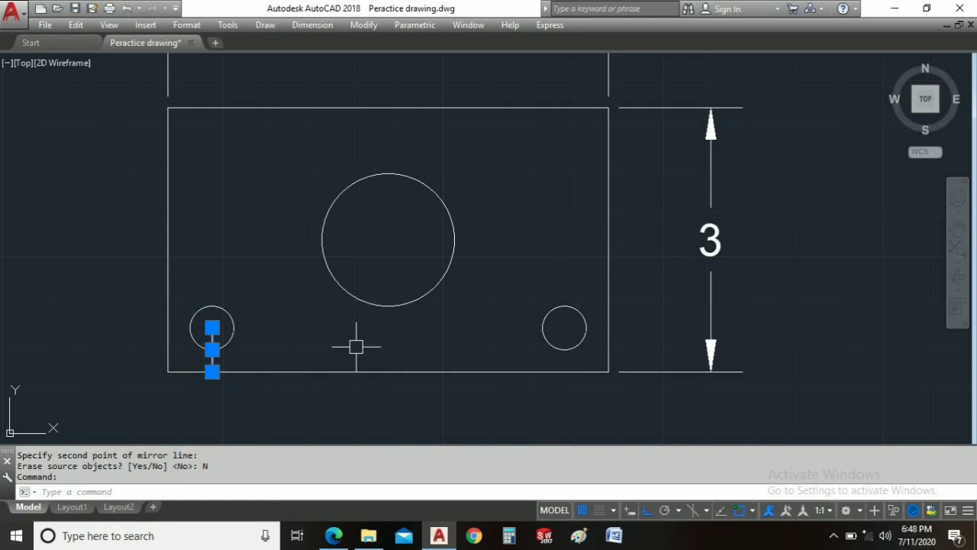
{"action": "type", "text": "E"}
{"action": "key", "text": "Return"}
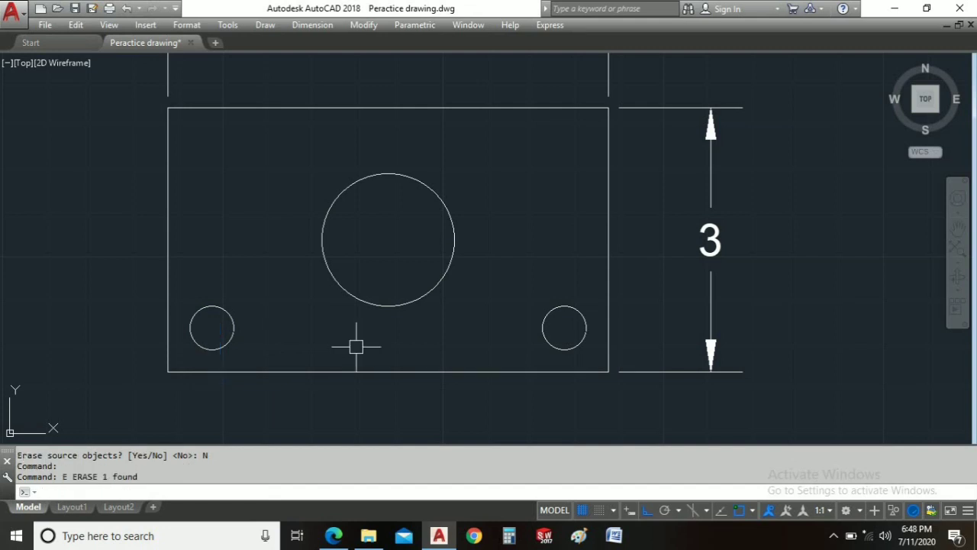
- Draw guide lines from the rectangle's upper-right corner, 0.5 to the left and 0.5 down
{"action": "key", "text": "alt+Tab"}
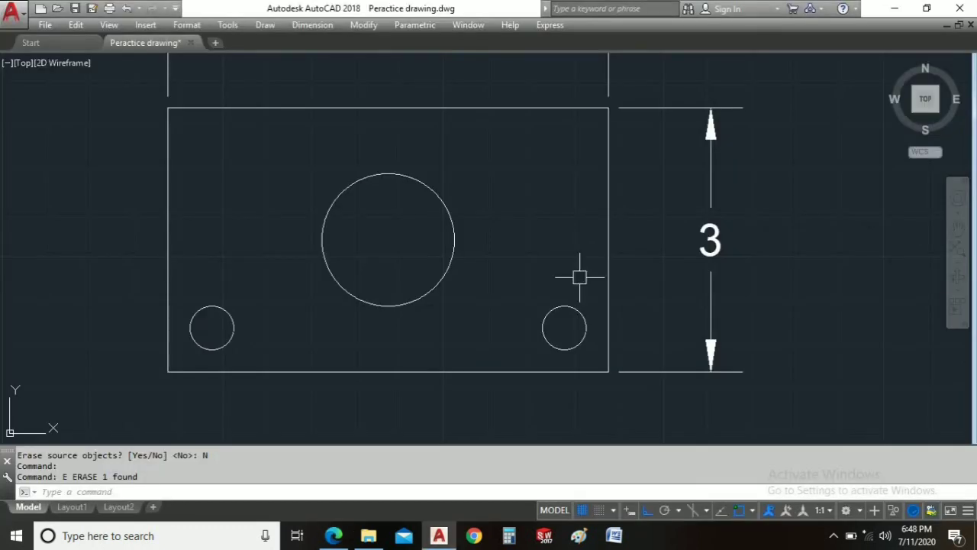
{"action": "type", "text": "l"}
{"action": "key", "text": "Return"}
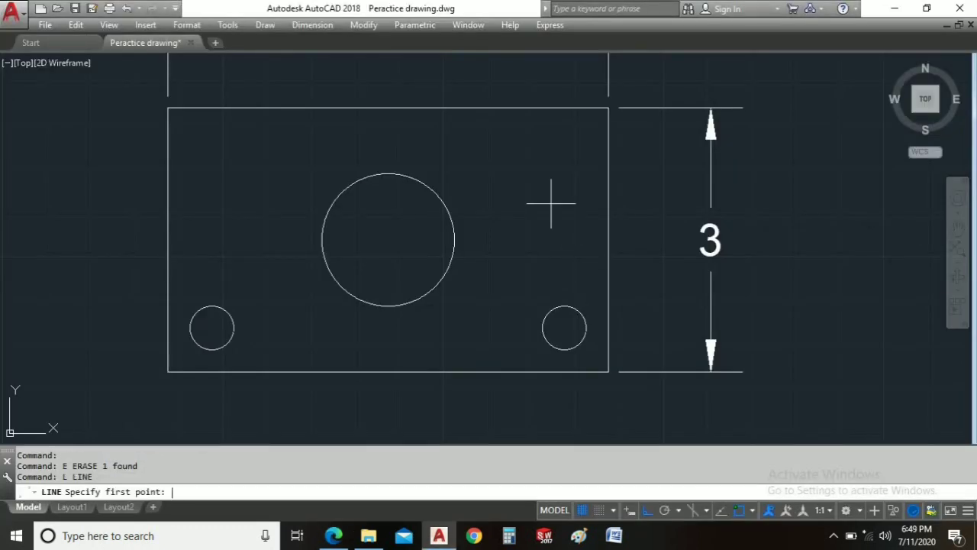
{"action": "left_click", "coordinate": [609, 107]}
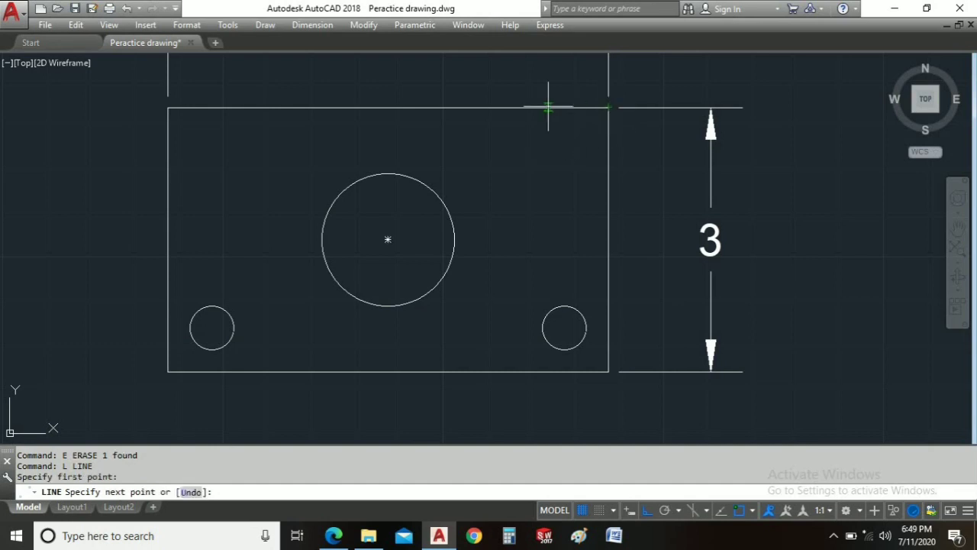
{"action": "type", "text": ".5"}
{"action": "key", "text": "Return"}
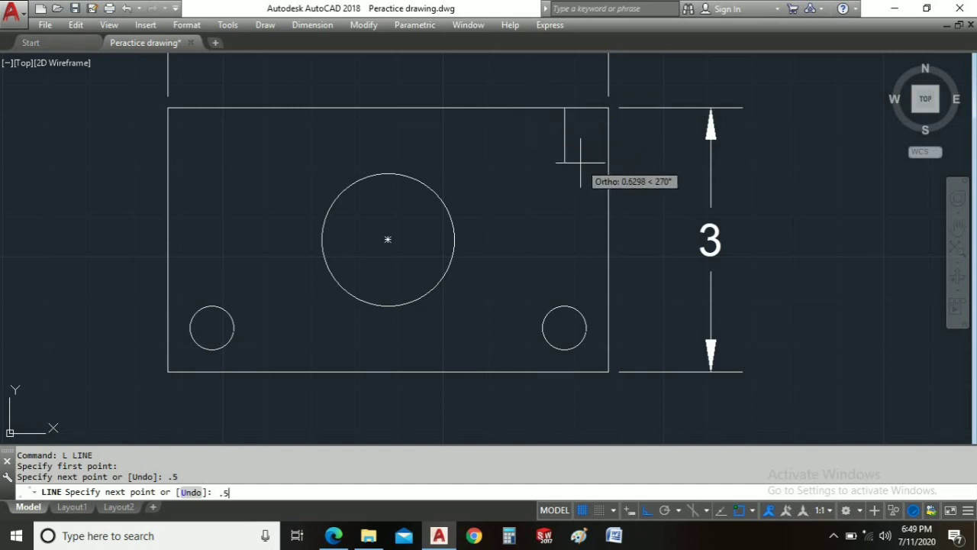
{"action": "type", "text": ".5"}
{"action": "key", "text": "Return"}
{"action": "right_click", "coordinate": [587, 148]}
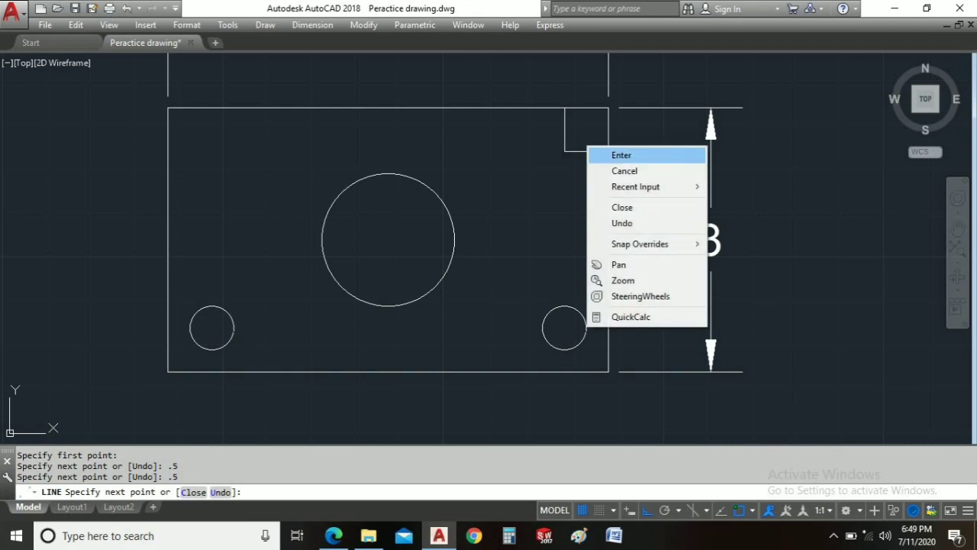
{"action": "left_click", "coordinate": [591, 154]}
- Copy the lower-right circle by its centre to the lower end of the upper-right guide line
{"action": "left_click", "coordinate": [585, 320]}
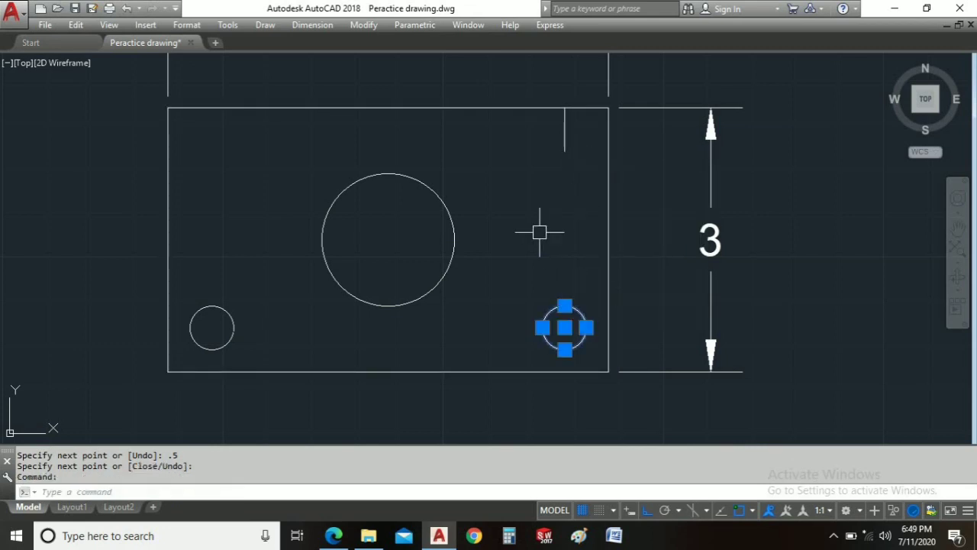
{"action": "type", "text": "co"}
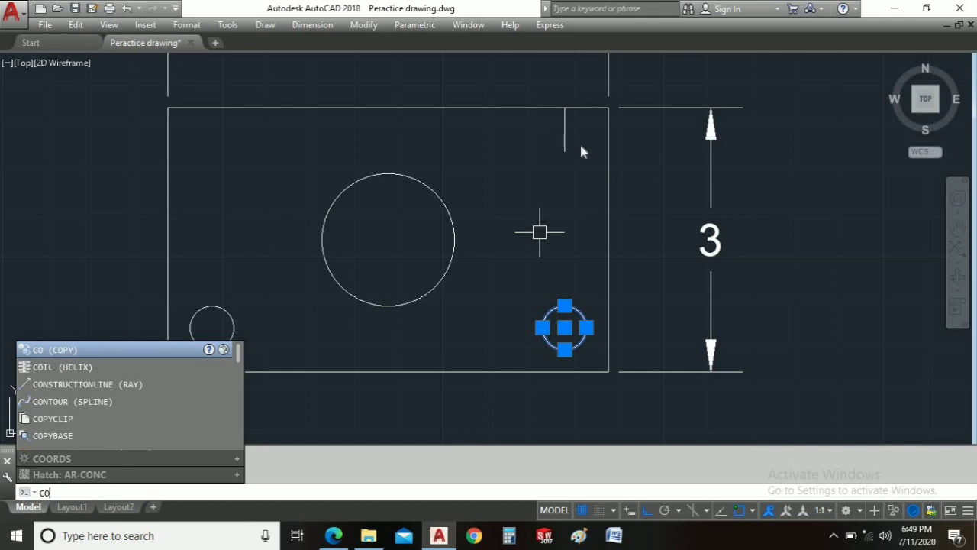
{"action": "key", "text": "Return"}
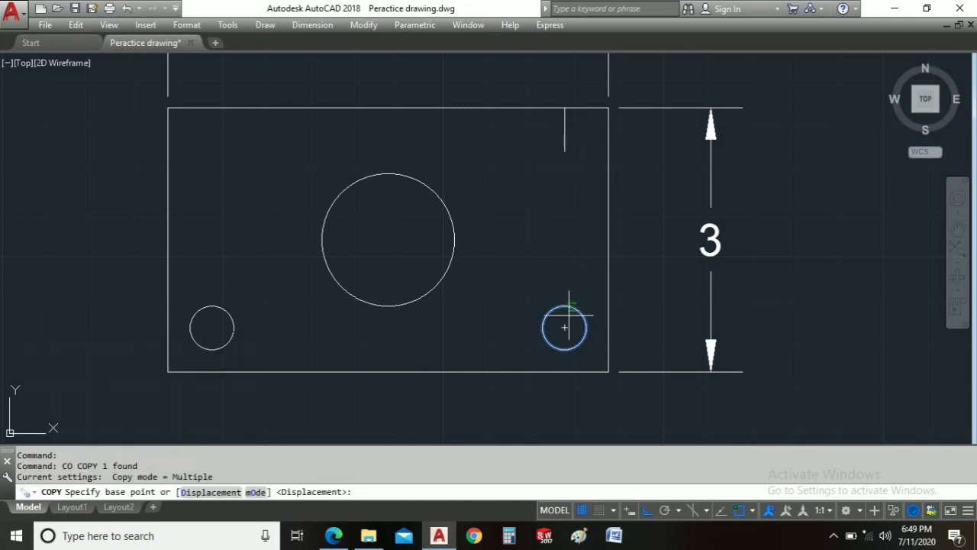
{"action": "left_click", "coordinate": [565, 327]}
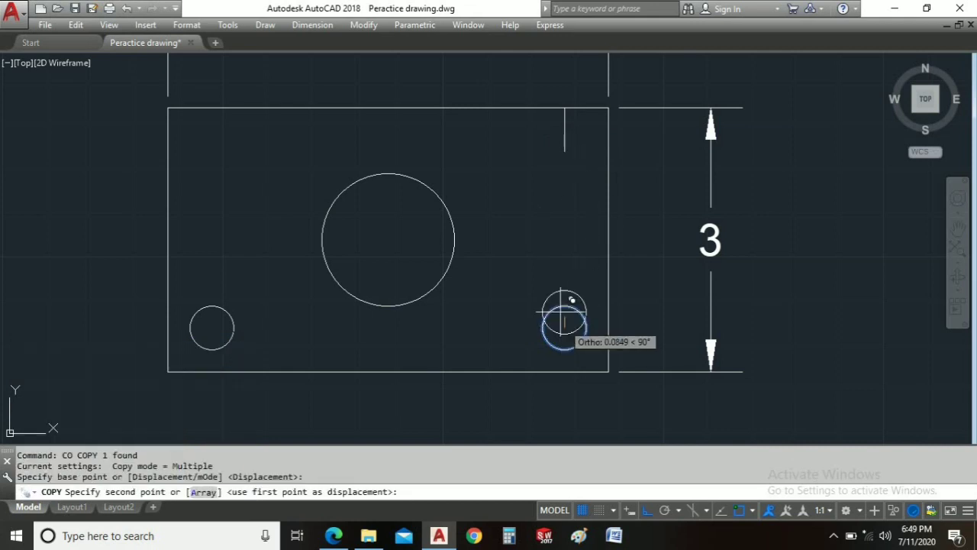
{"action": "left_click", "coordinate": [565, 150]}
{"action": "right_click", "coordinate": [481, 145]}
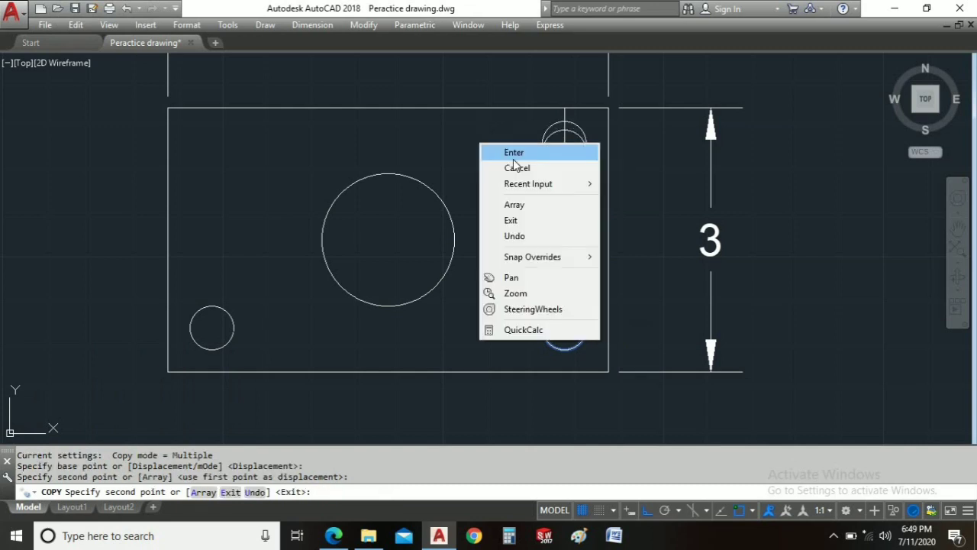
{"action": "left_click", "coordinate": [514, 153]}
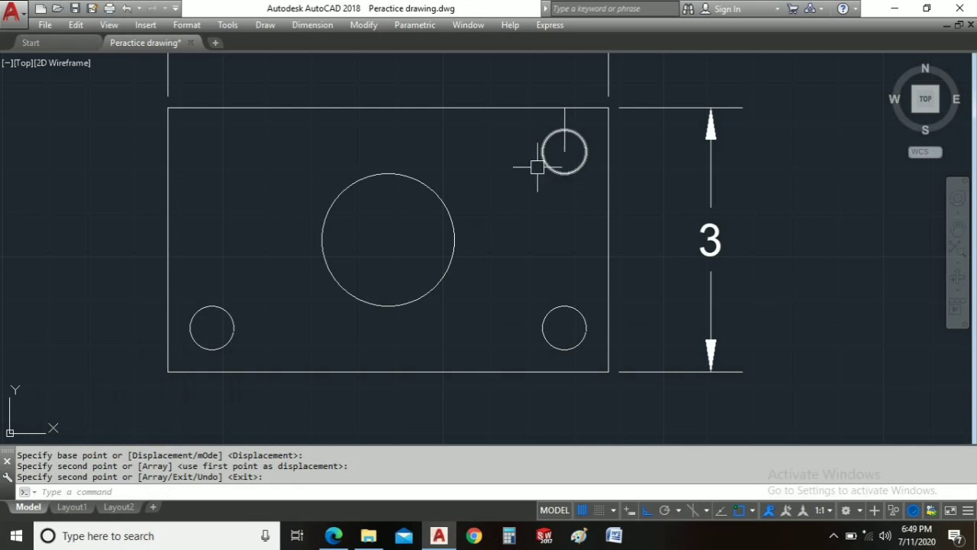
- Draw guide lines from the rectangle's upper-left corner, 1 to the right and 1.25 down, checking the distances in Figure1-2.pdf
{"action": "middle_click_drag", "start_coordinate": [530, 163], "coordinate": [596, 187]}
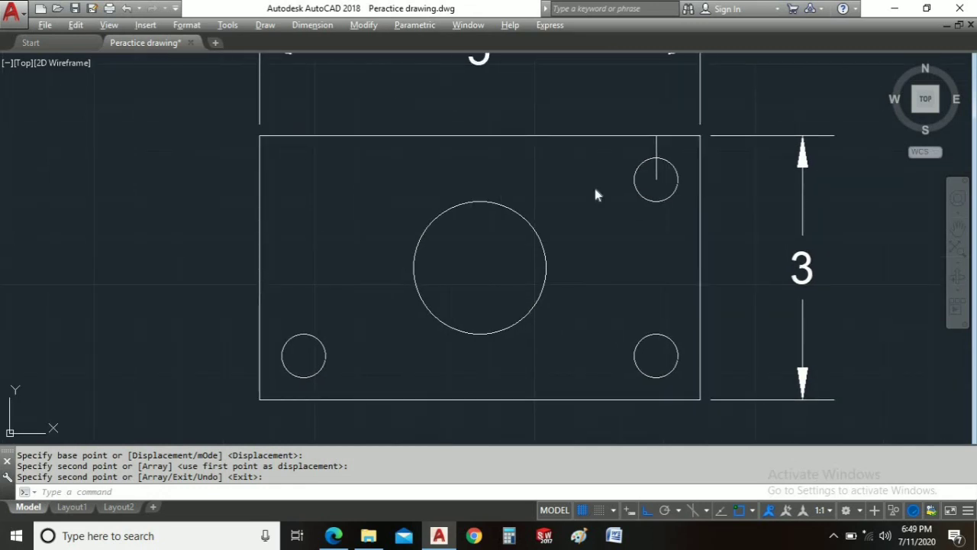
{"action": "key", "text": "alt+Tab"}
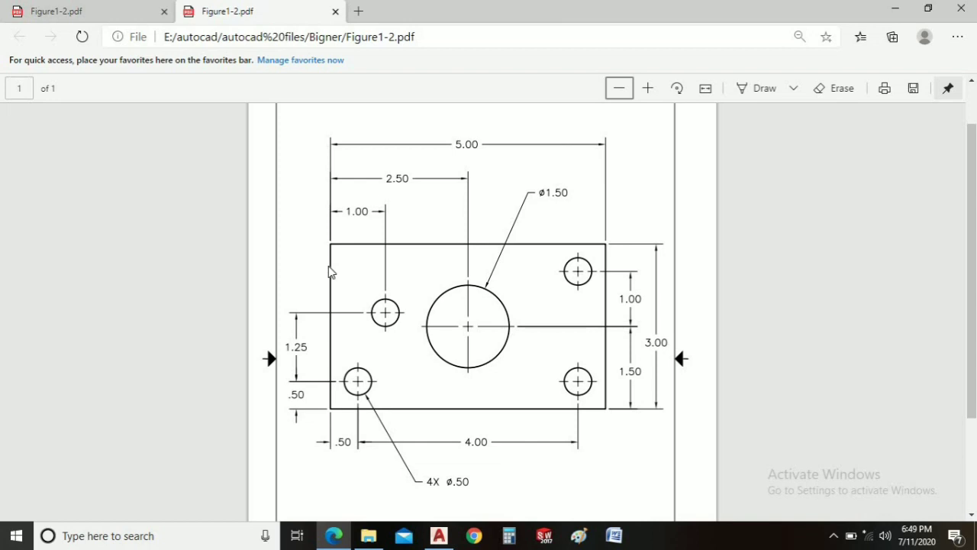
{"action": "key", "text": "alt+Tab"}
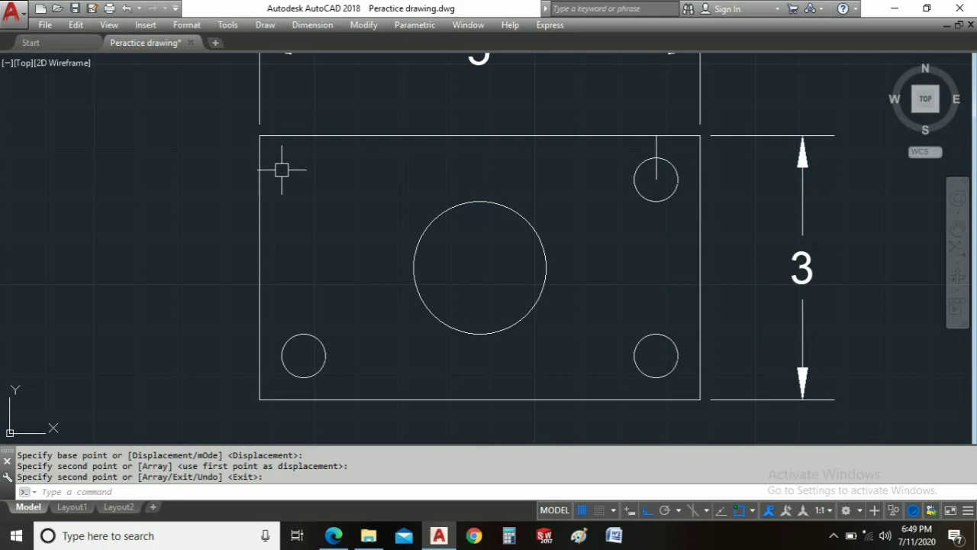
{"action": "type", "text": "l"}
{"action": "key", "text": "Return"}
{"action": "key", "text": "alt+Tab"}
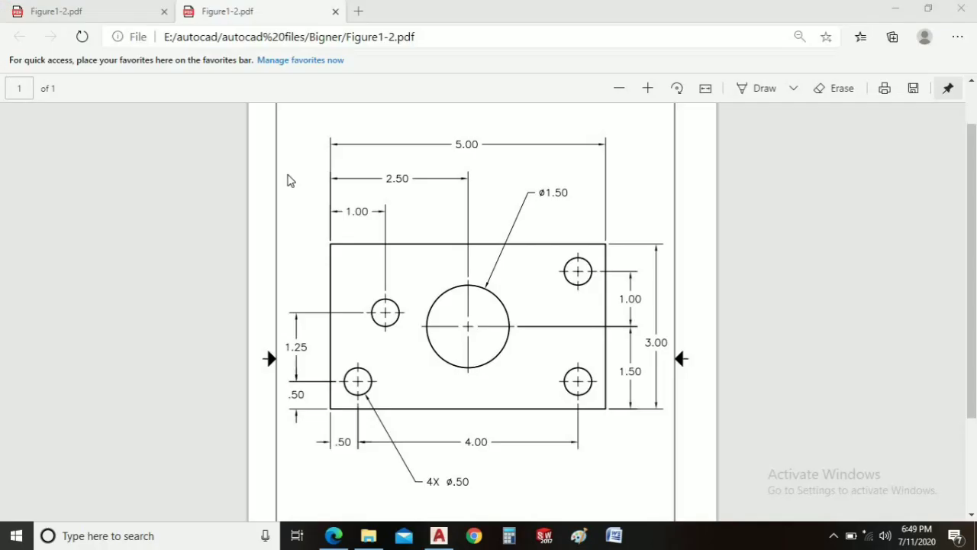
{"action": "key", "text": "alt+Tab"}
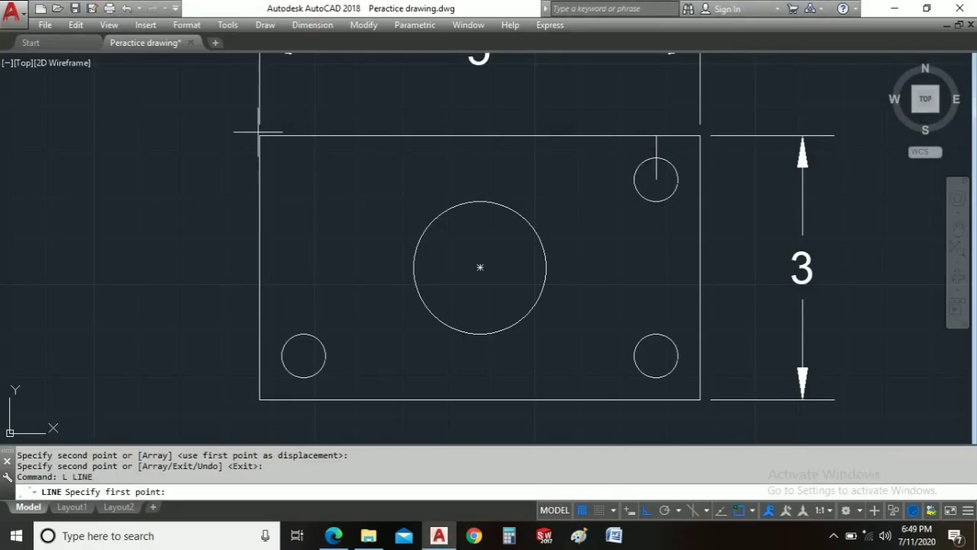
{"action": "left_click", "coordinate": [259, 135]}
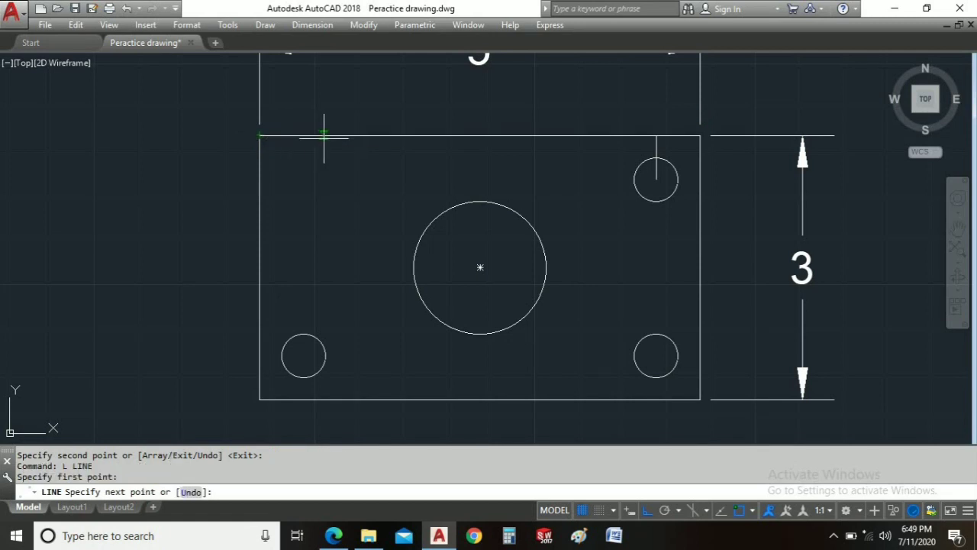
{"action": "type", "text": "1"}
{"action": "key", "text": "Return"}
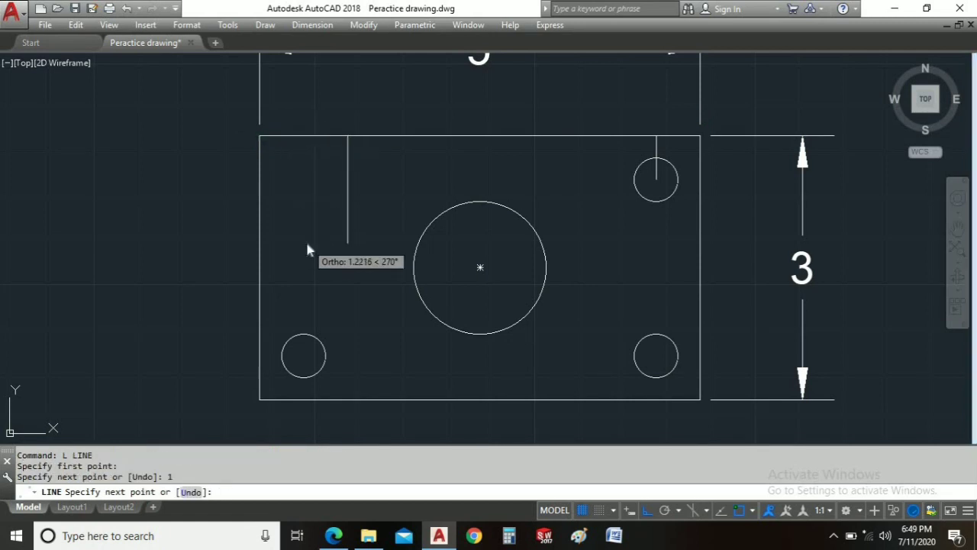
{"action": "key", "text": "alt+Tab"}
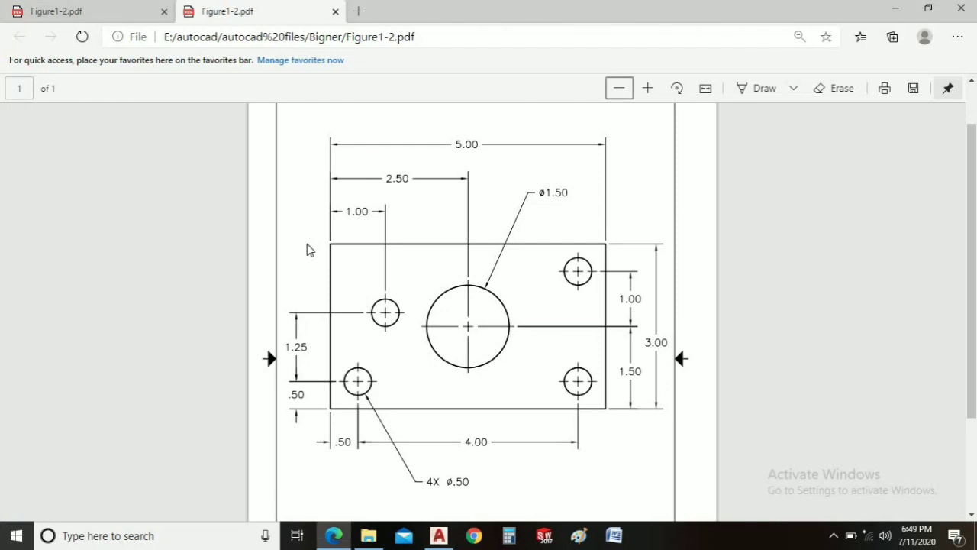
{"action": "key", "text": "alt+Tab"}
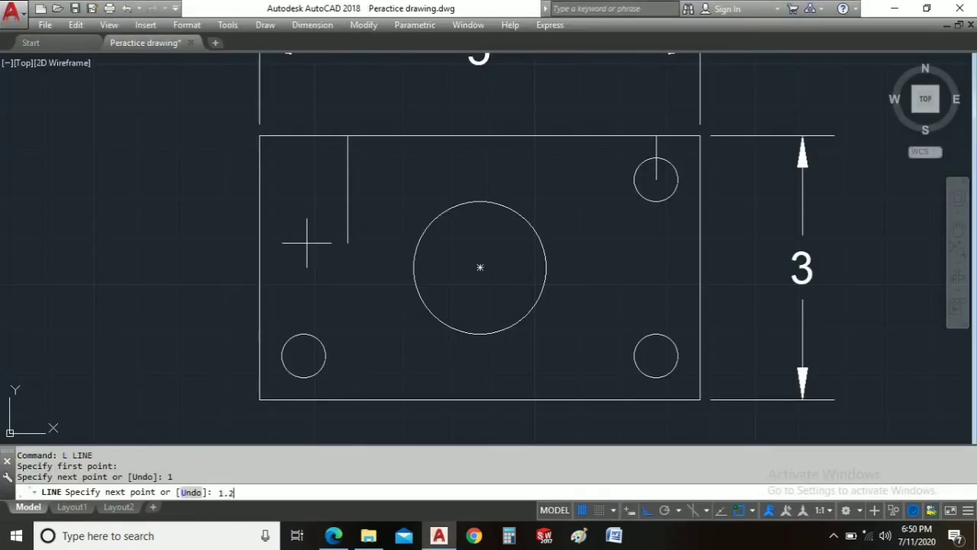
{"action": "key", "text": "Return"}
{"action": "right_click", "coordinate": [348, 260]}
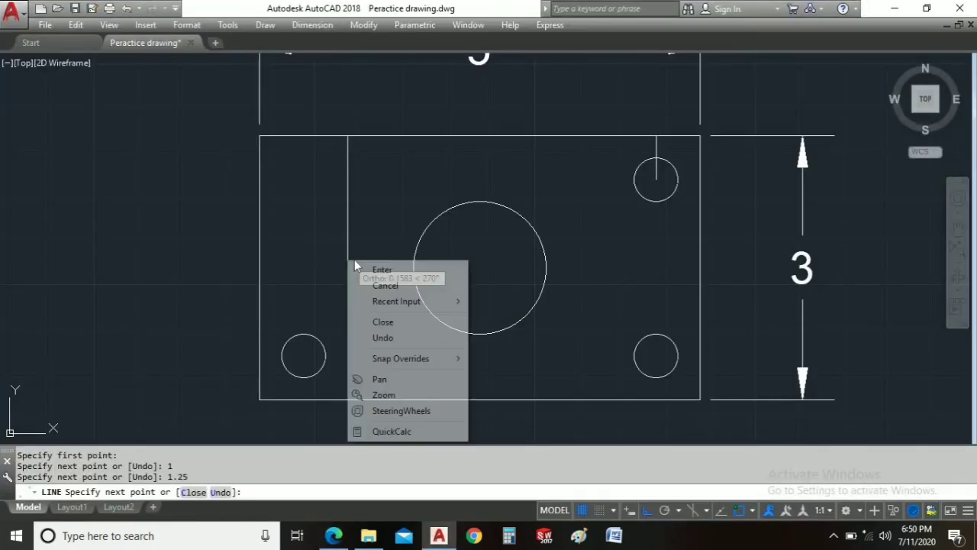
{"action": "left_click", "coordinate": [382, 269]}
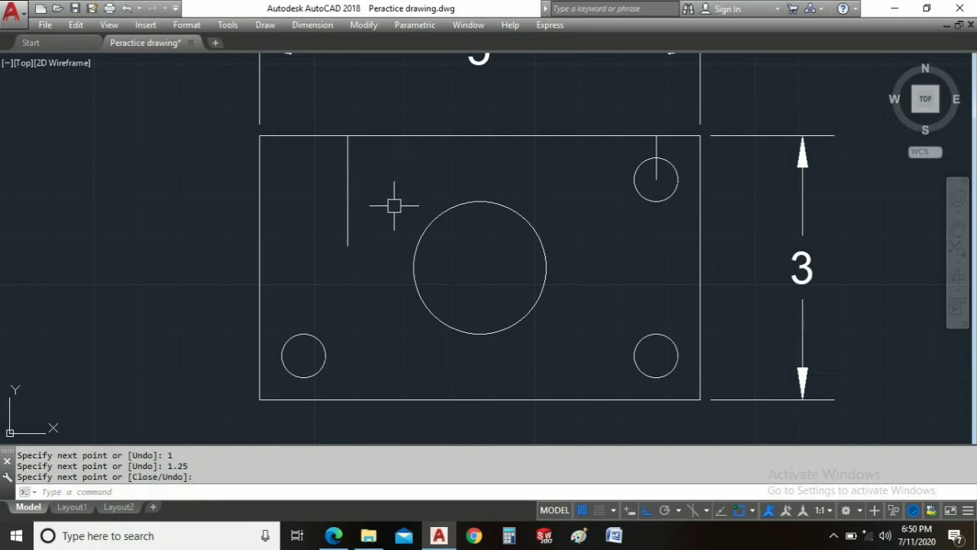
- Draw a 0.5 diameter circle centred on the lower end of the upper-left guide line
{"action": "type", "text": "c"}
{"action": "key", "text": "Return"}
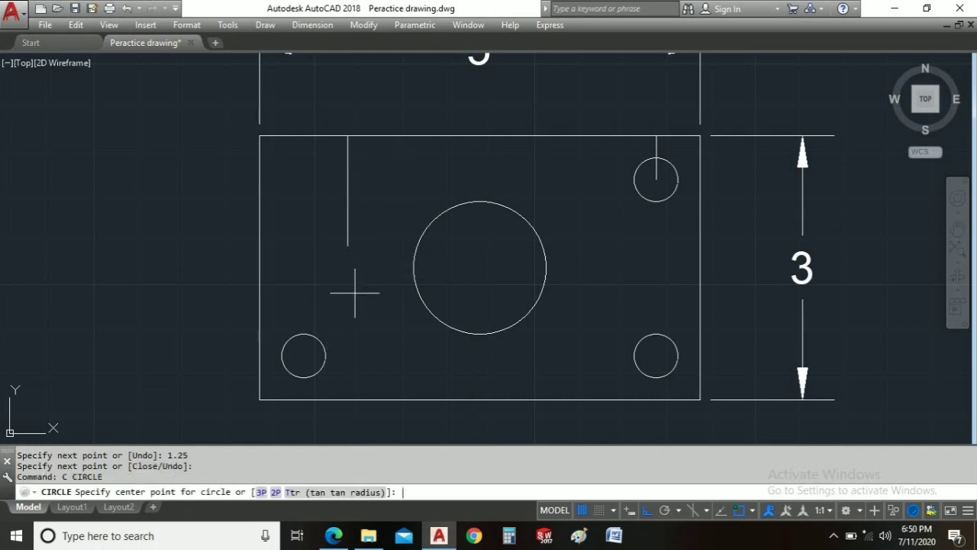
{"action": "left_click", "coordinate": [348, 245]}
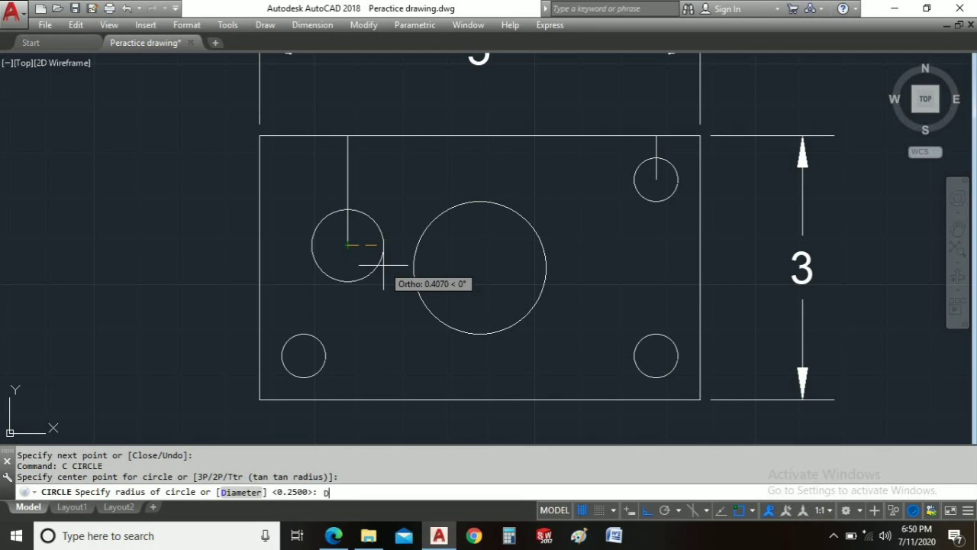
{"action": "type", "text": "D"}
{"action": "key", "text": "Return"}
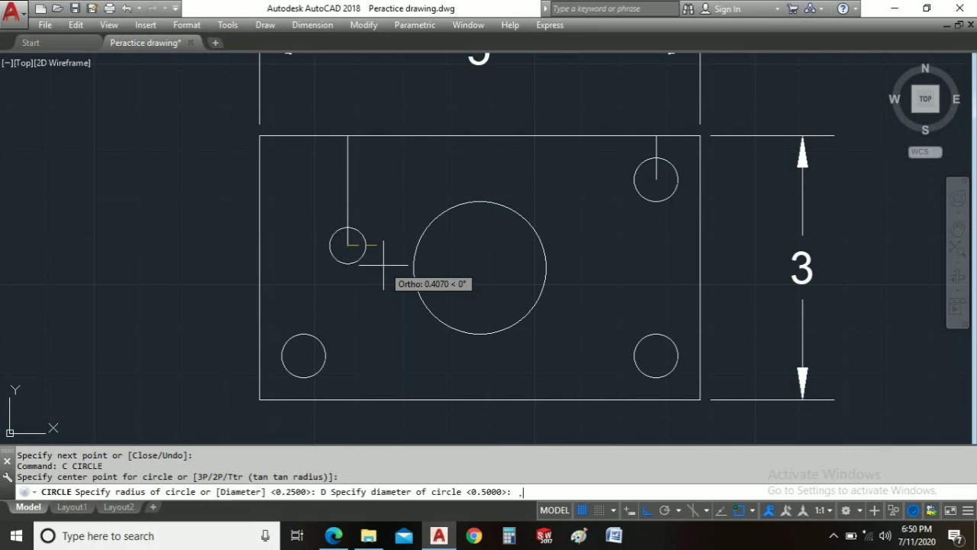
{"action": "type", "text": ".5"}
{"action": "key", "text": "Return"}
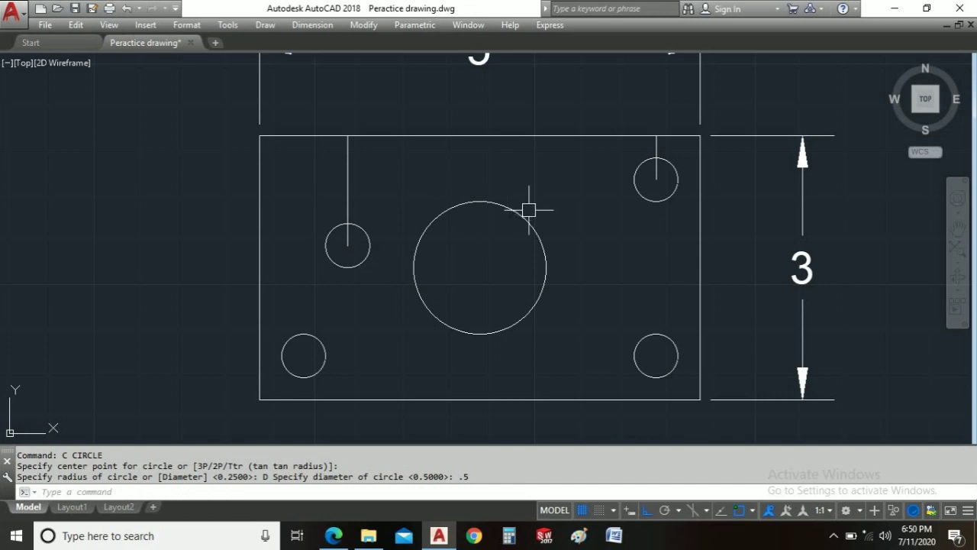
- Erase the four guide lines at the rectangle's upper-right and upper-left corners
{"action": "middle_click_drag", "start_coordinate": [527, 210], "coordinate": [356, 217]}
{"action": "scroll", "coordinate": [588, 266], "scroll_direction": "down", "scroll_amount": 2}
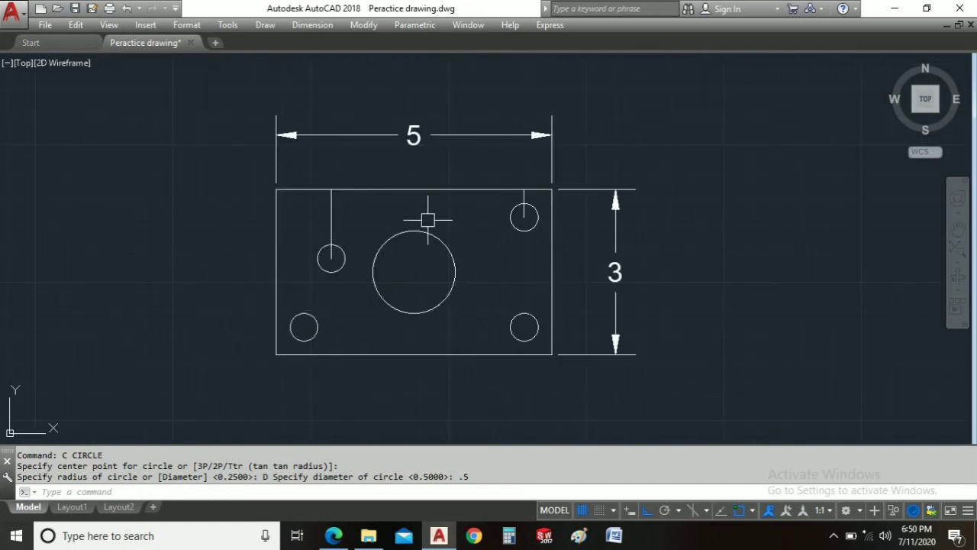
{"action": "scroll", "coordinate": [543, 191], "scroll_direction": "up", "scroll_amount": 3}
{"action": "left_click", "coordinate": [543, 190]}
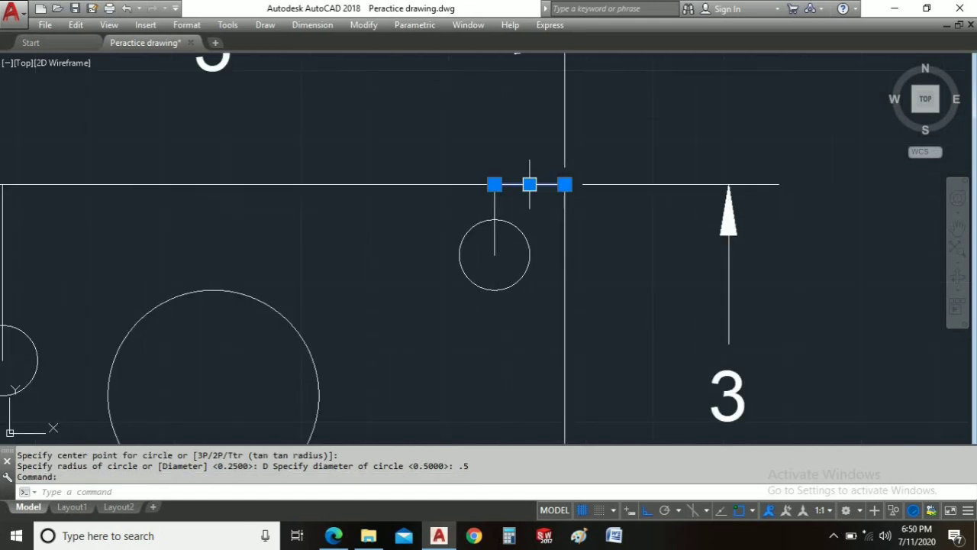
{"action": "left_click", "coordinate": [495, 209]}
{"action": "middle_click_drag", "start_coordinate": [406, 229], "coordinate": [506, 229]}
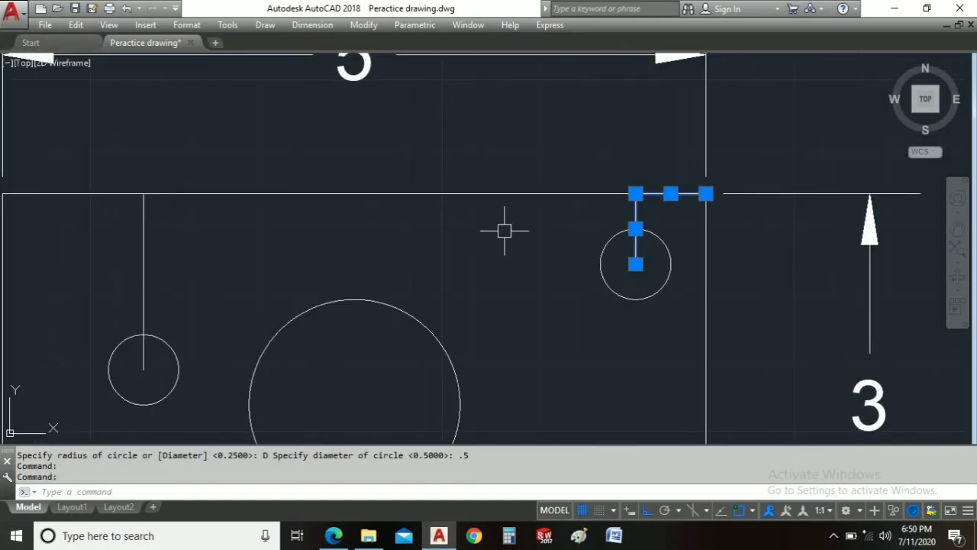
{"action": "scroll", "coordinate": [618, 210], "scroll_direction": "down", "scroll_amount": 2}
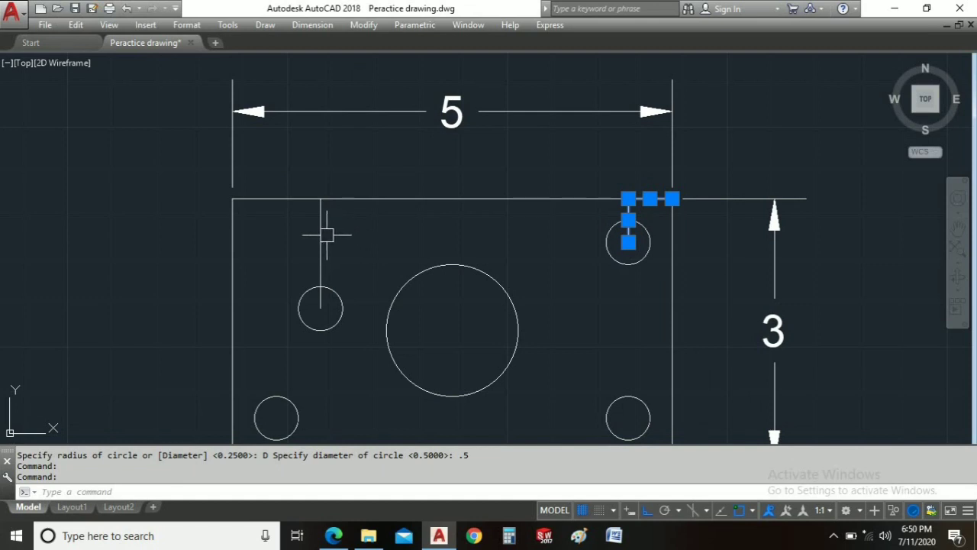
{"action": "left_click", "coordinate": [327, 234]}
{"action": "left_click", "coordinate": [286, 200]}
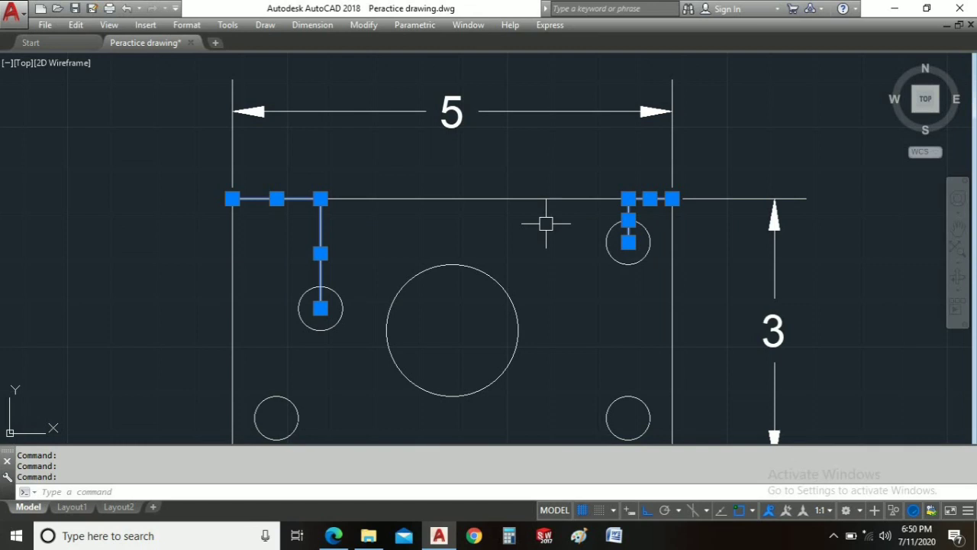
{"action": "key", "text": "Delete"}
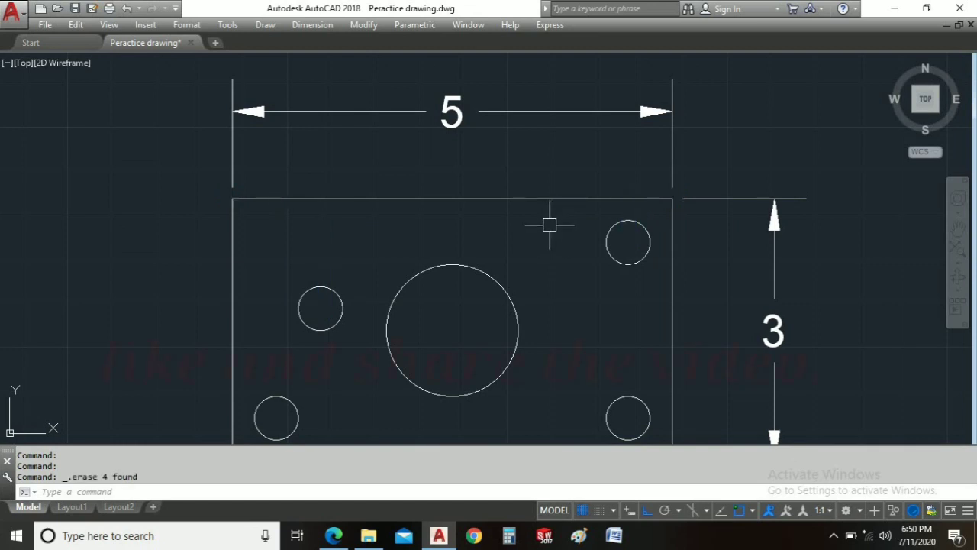
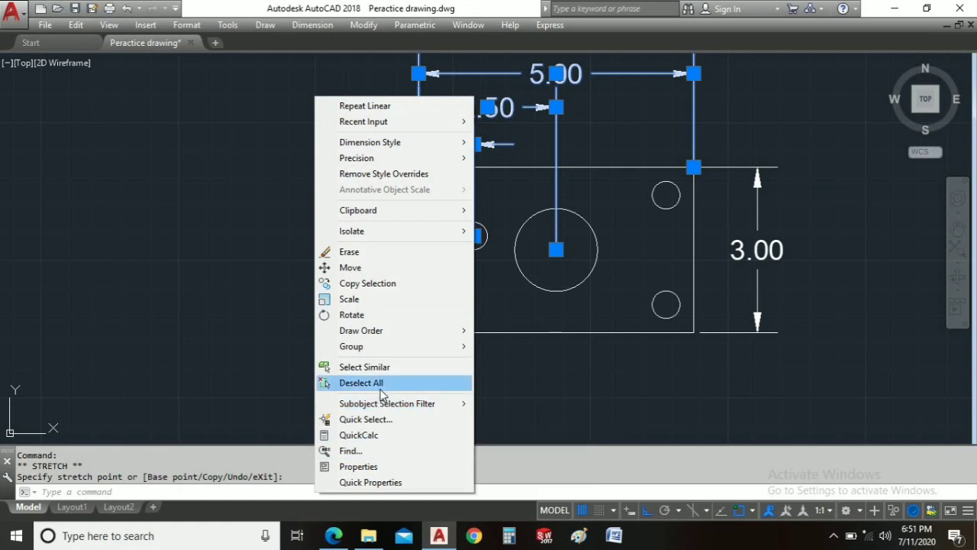
- Clear the selection and add a linear dimension between the centres of the two lower circles, placed below the plate as in Figure1-2.pdf
{"action": "left_click", "coordinate": [364, 383]}
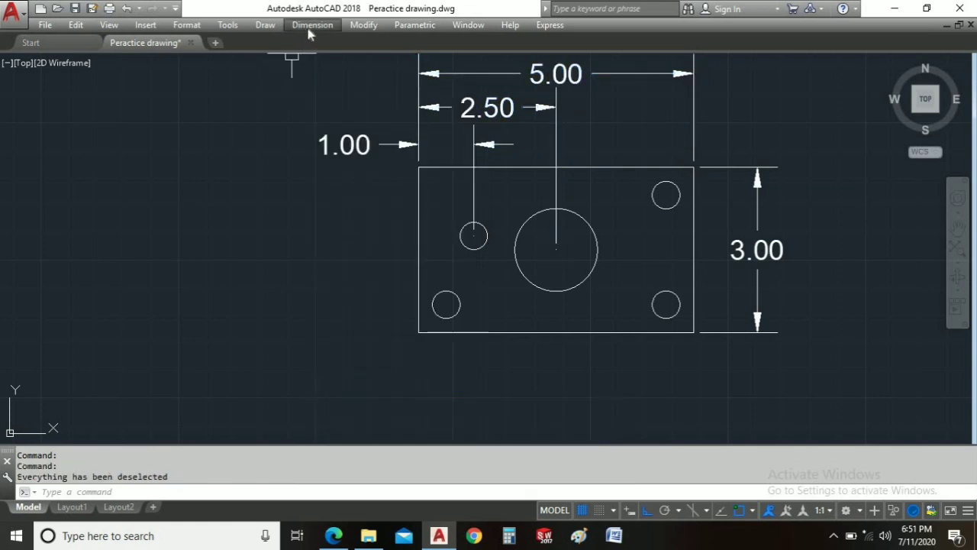
{"action": "left_click", "coordinate": [312, 25]}
{"action": "left_click", "coordinate": [350, 64]}
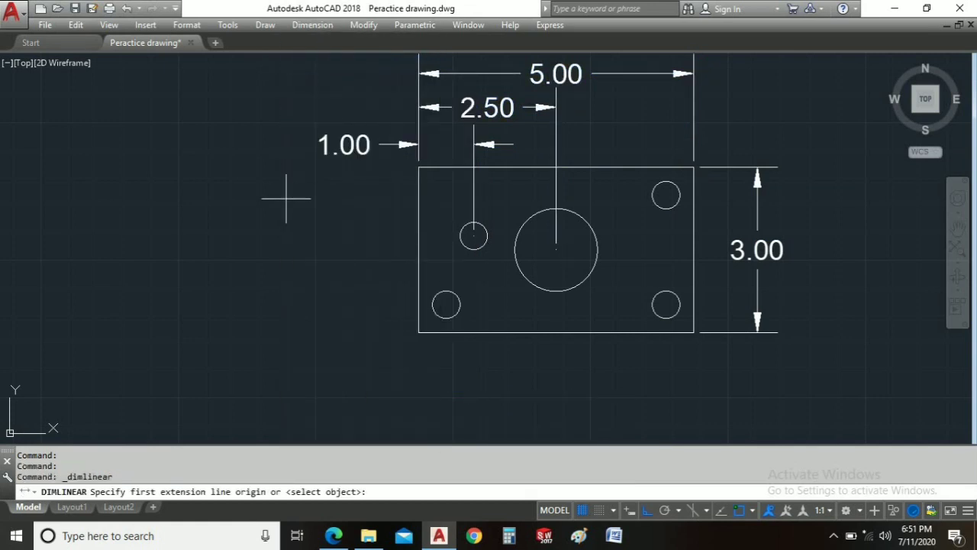
{"action": "key", "text": "alt+Tab"}
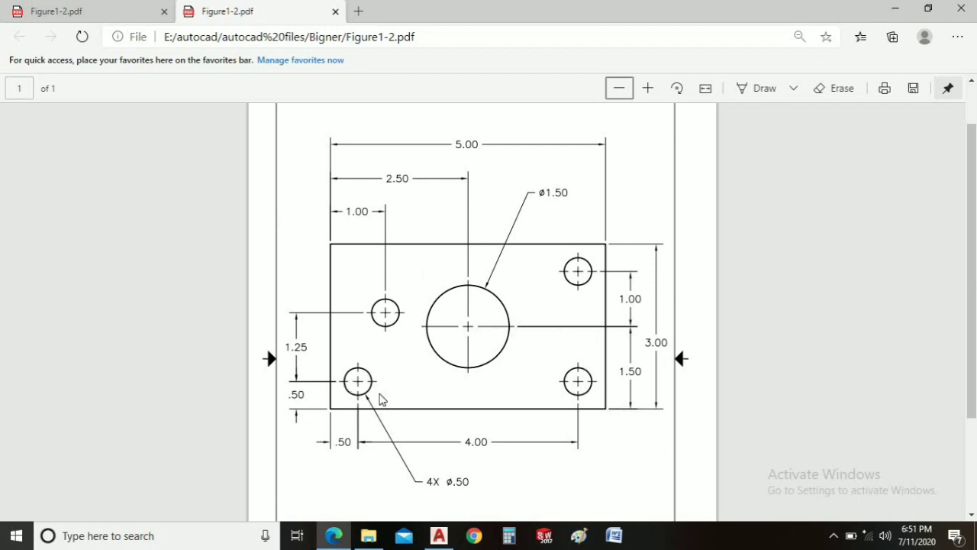
{"action": "key", "text": "alt+Tab"}
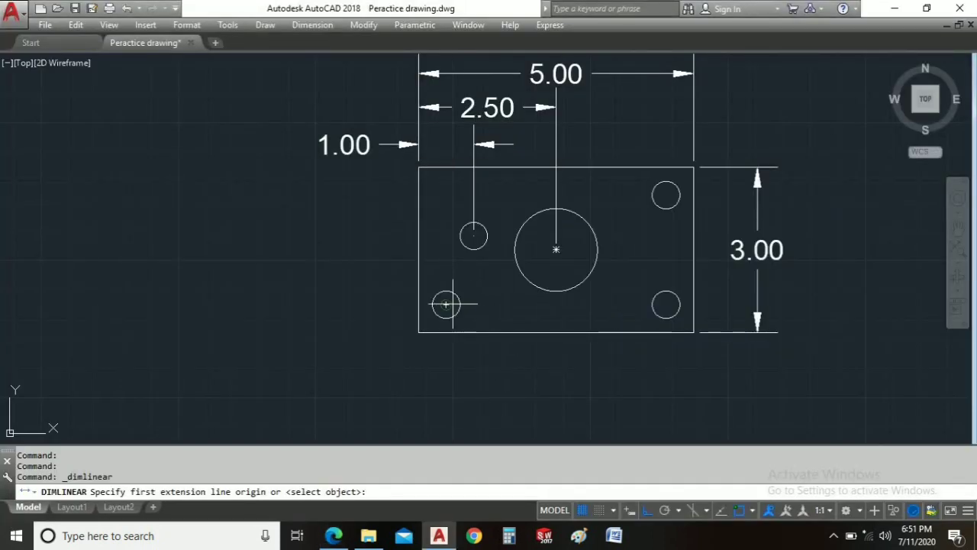
{"action": "left_click", "coordinate": [446, 304]}
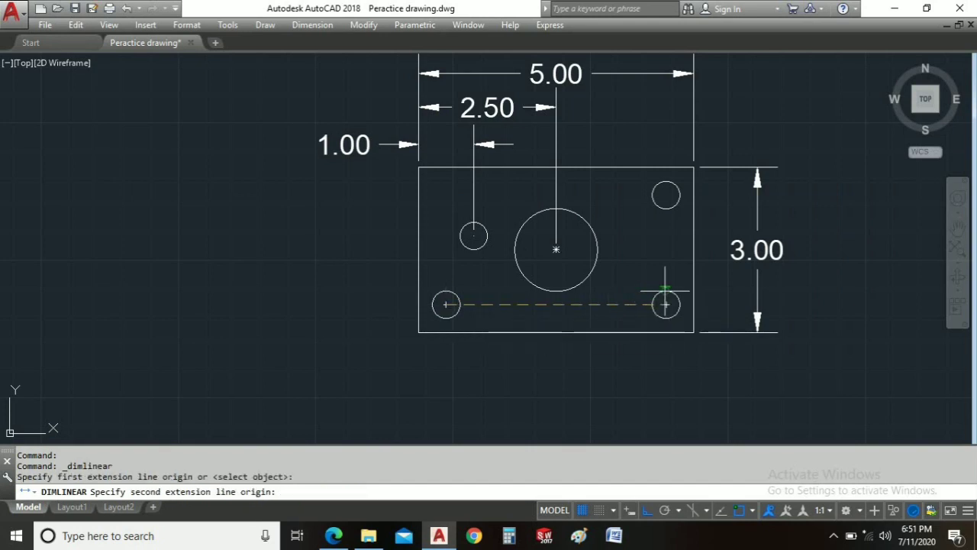
{"action": "left_click", "coordinate": [665, 305]}
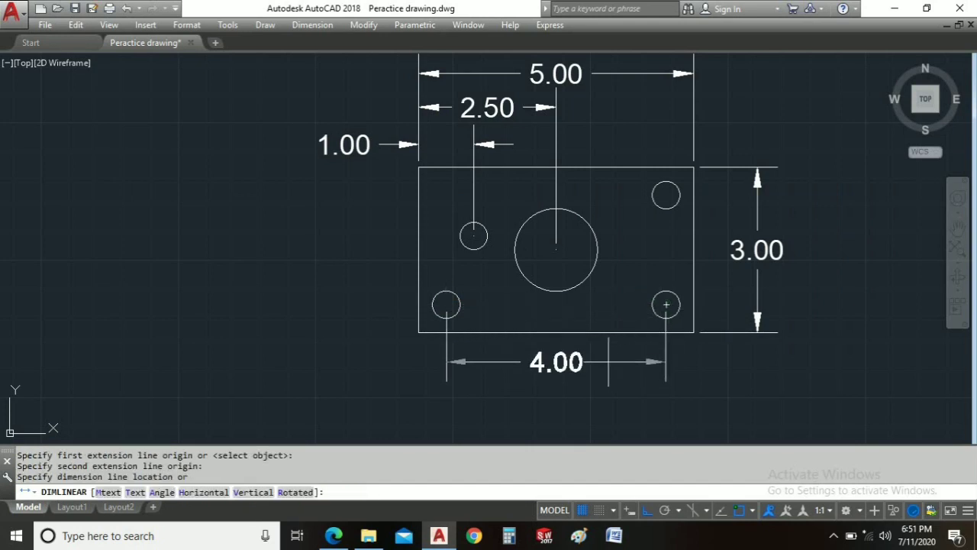
{"action": "left_click", "coordinate": [609, 365]}
- Dimension the horizontal distance from the lower-left circle's centre to the plate's lower-left corner, in line with the dimension below the plate
{"action": "key", "text": "alt+Tab"}
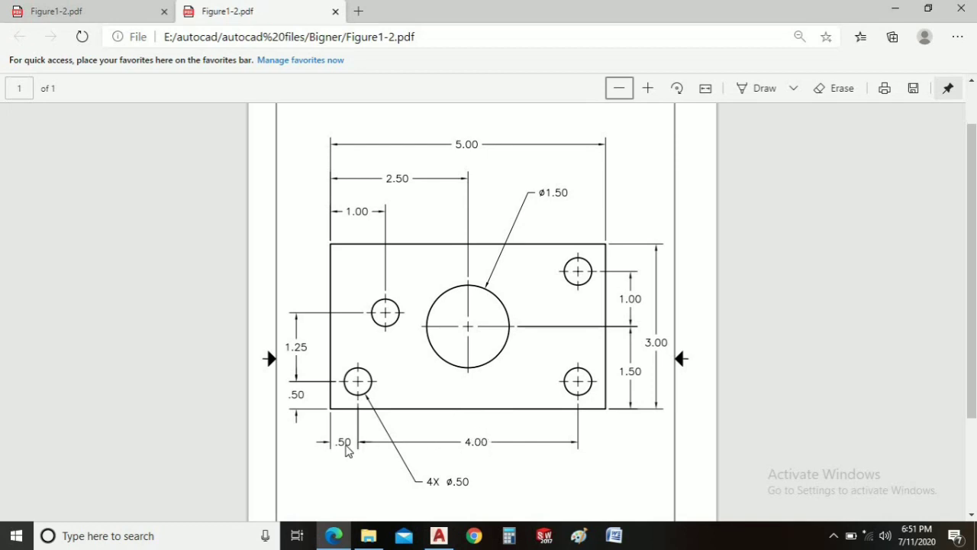
{"action": "key", "text": "alt+Tab"}
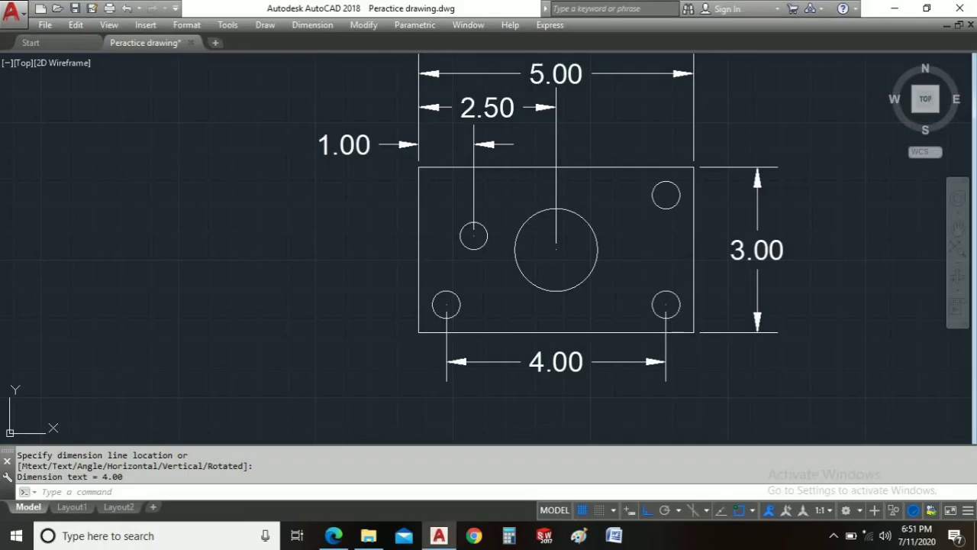
{"action": "key", "text": "Return"}
{"action": "left_click", "coordinate": [446, 305]}
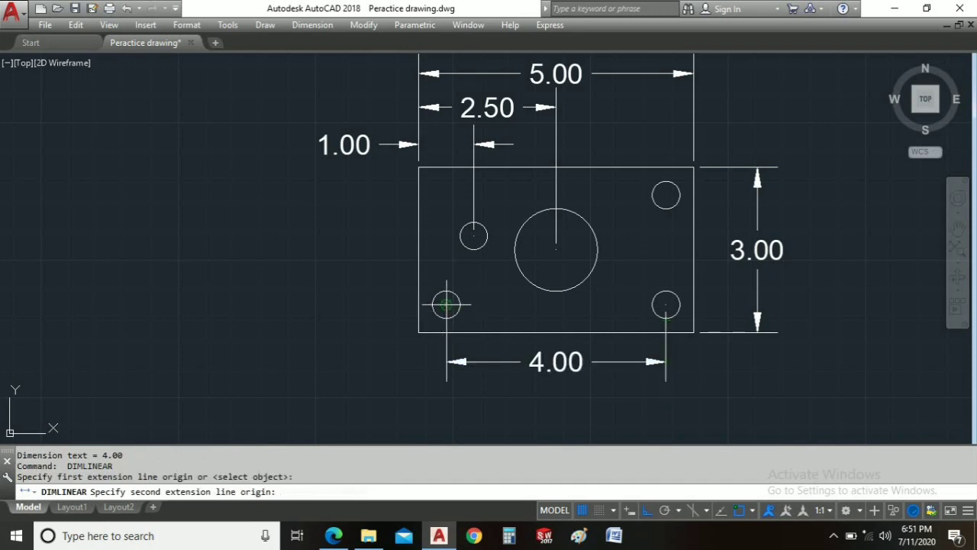
{"action": "left_click", "coordinate": [418, 332]}
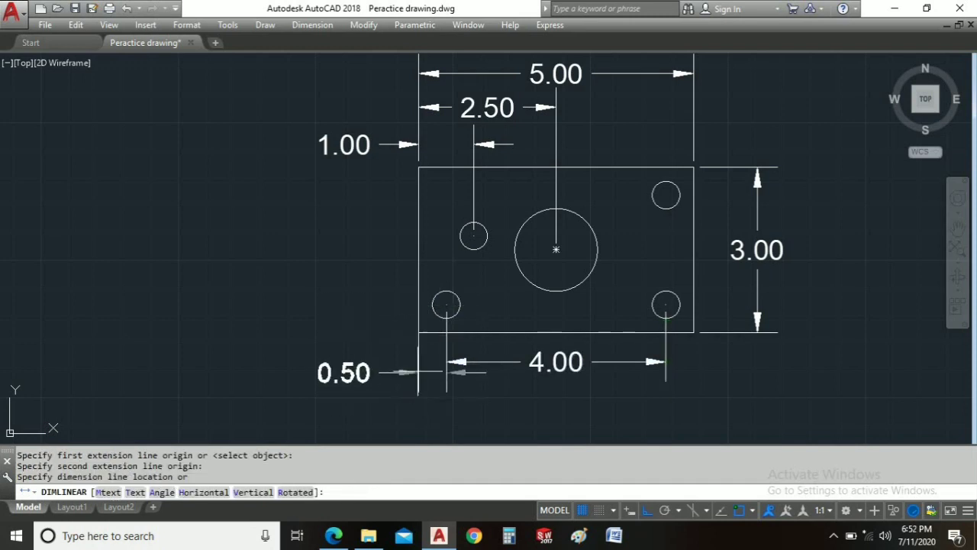
{"action": "left_click", "coordinate": [416, 363]}
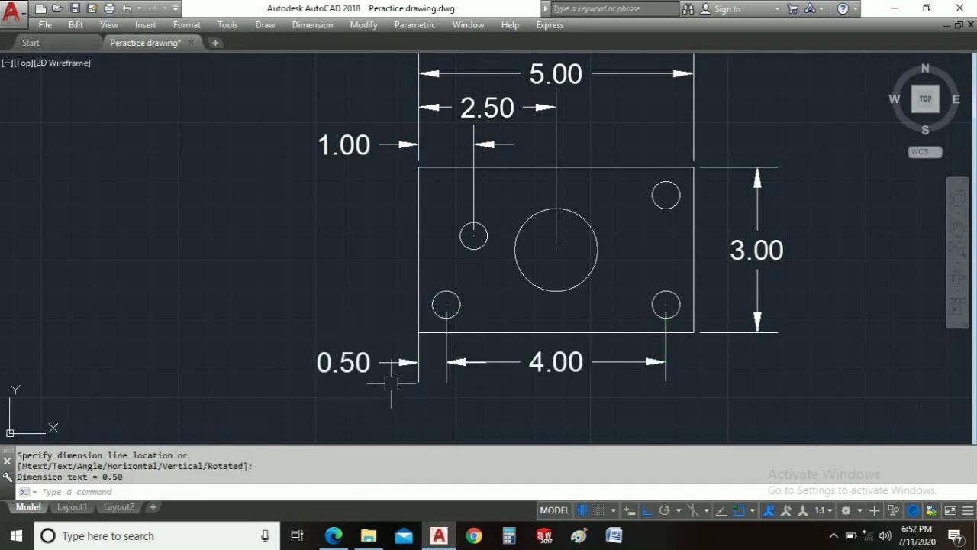
- Dimension the vertical distance from the lower-left circle's centre to the plate's bottom edge, placed to the left of the plate
{"action": "key", "text": "alt+Tab"}
{"action": "key", "text": "alt+Tab"}
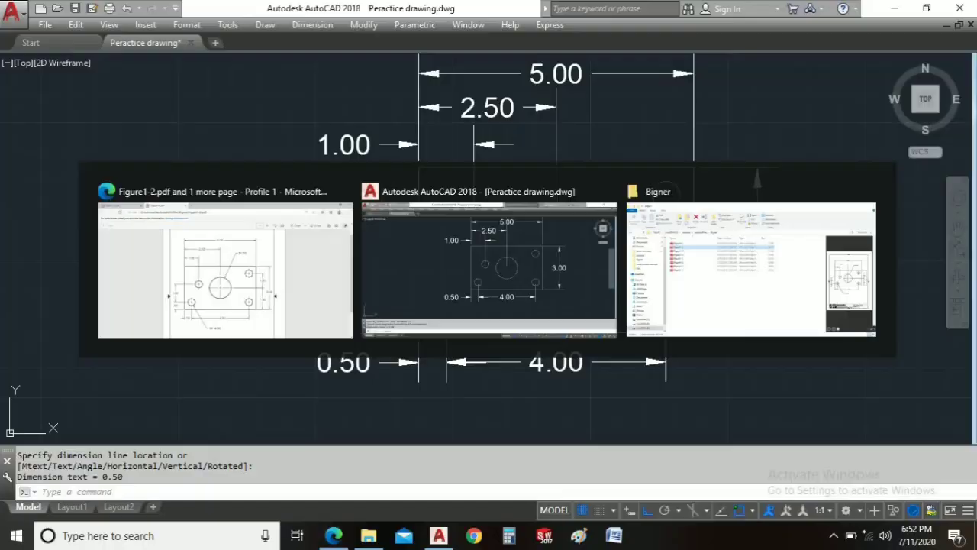
{"action": "key", "text": "Return"}
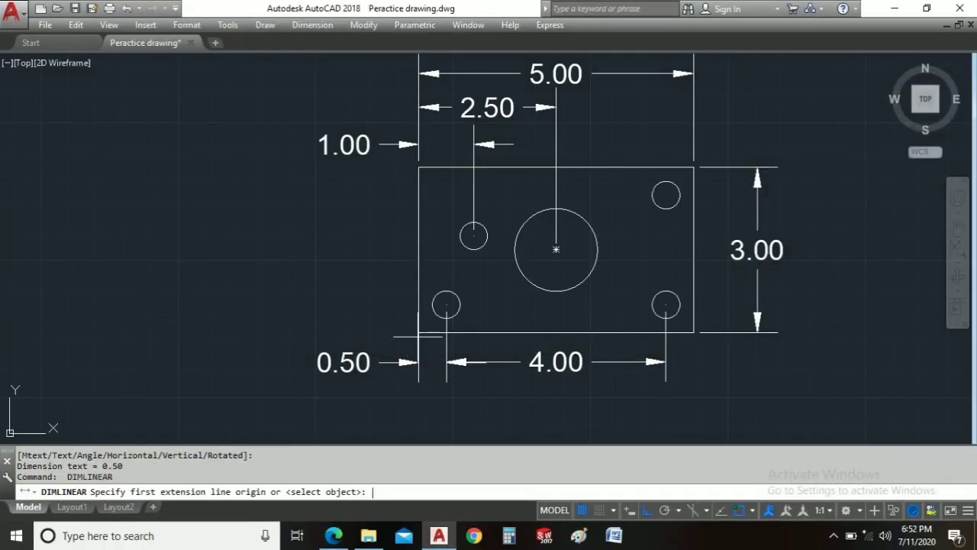
{"action": "left_click", "coordinate": [446, 305]}
{"action": "left_click", "coordinate": [445, 332]}
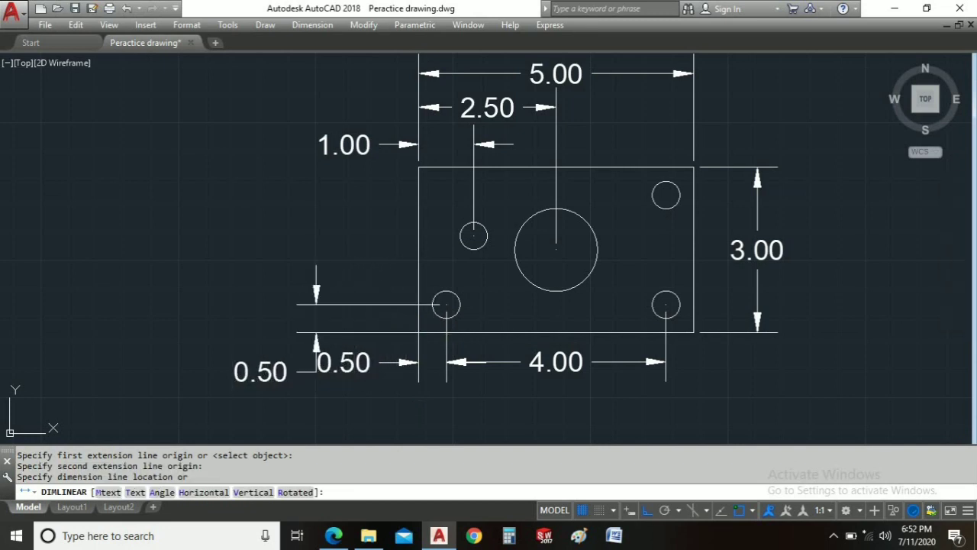
{"action": "left_click", "coordinate": [316, 312]}
- Dimension the vertical distance between the lower-left and upper-left circle centres, in line with the vertical dimension beside the plate's left edge
{"action": "key", "text": "alt+Tab"}
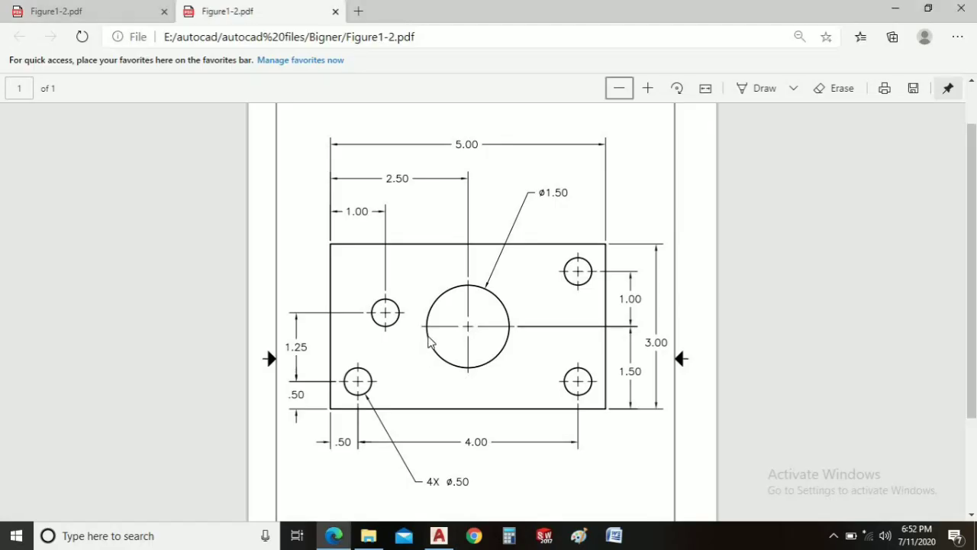
{"action": "key", "text": "alt+Tab"}
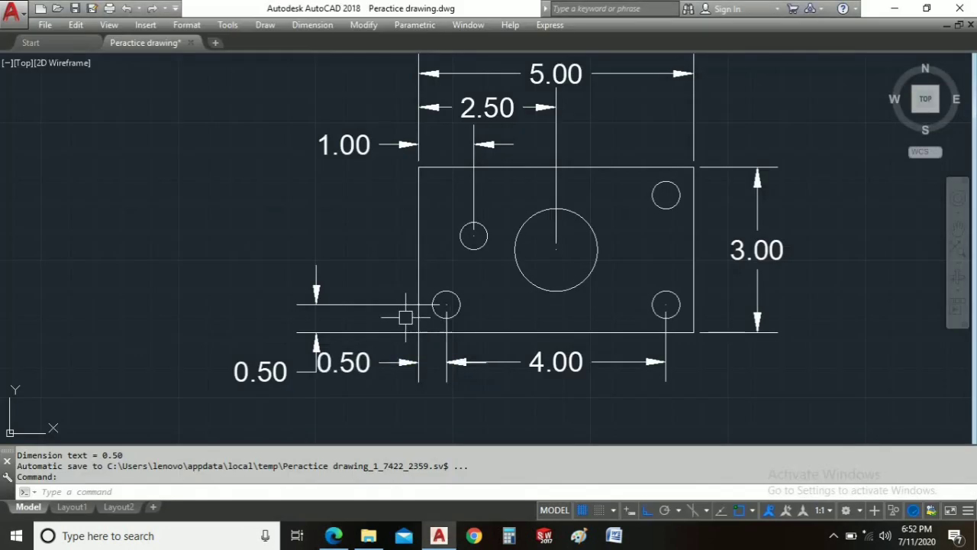
{"action": "key", "text": "Return"}
{"action": "left_click", "coordinate": [447, 304]}
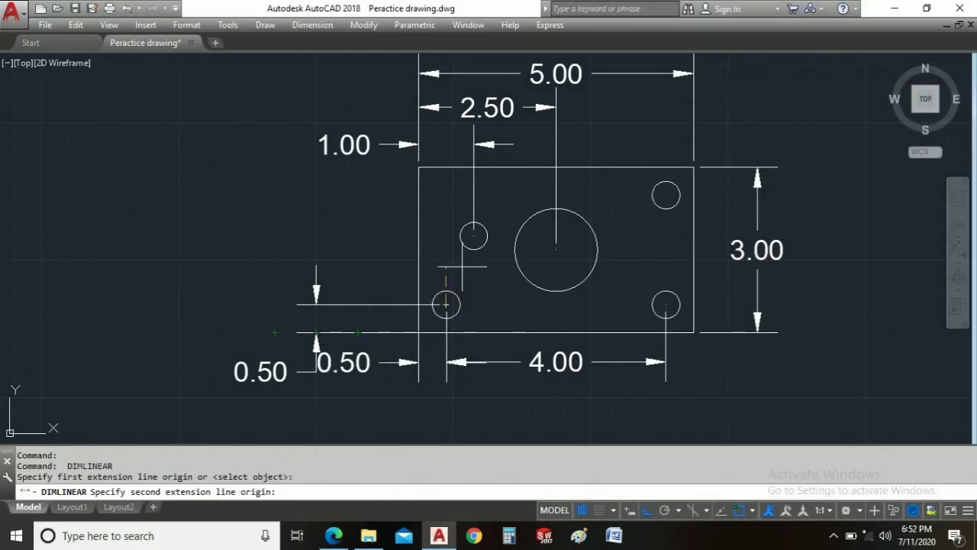
{"action": "left_click", "coordinate": [473, 236]}
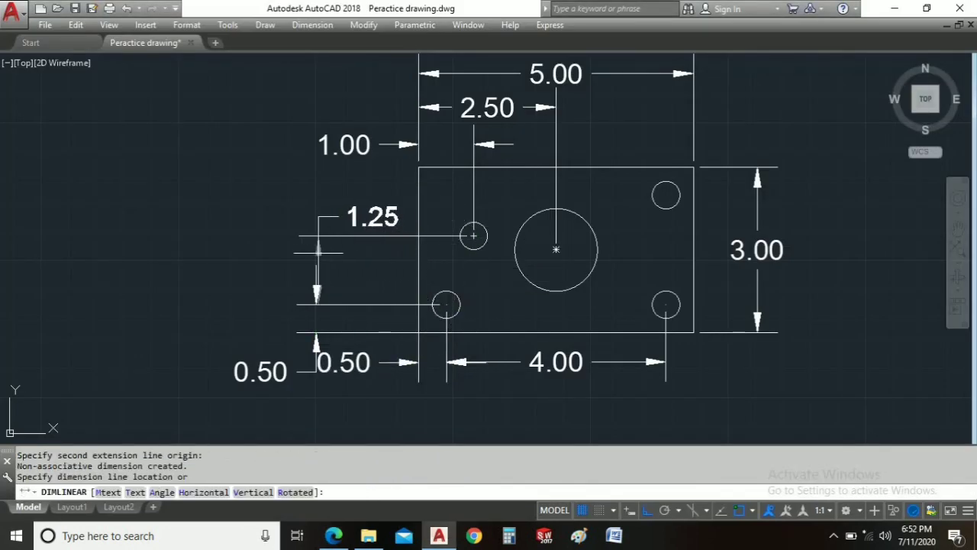
{"action": "left_click", "coordinate": [317, 246]}
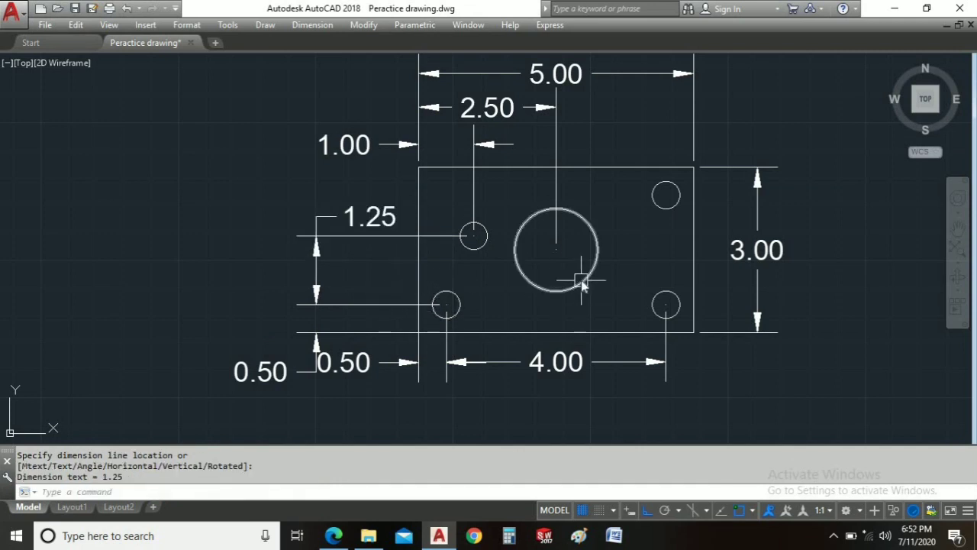
- Dimension the vertical distance from the large circle's centre to the plate's lower-right corner, placed between the plate and its overall height dimension
{"action": "key", "text": "alt+Tab"}
{"action": "key", "text": "alt+Tab"}
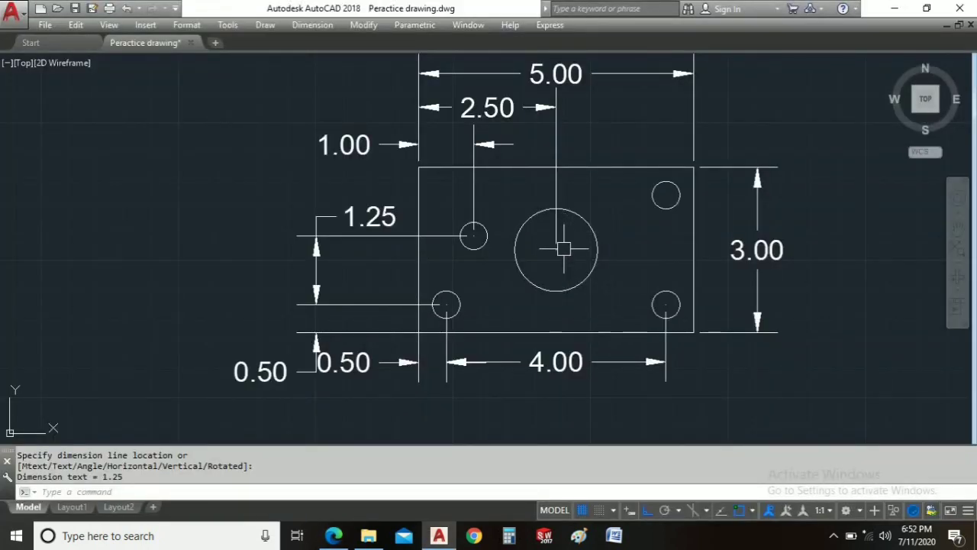
{"action": "key", "text": "Return"}
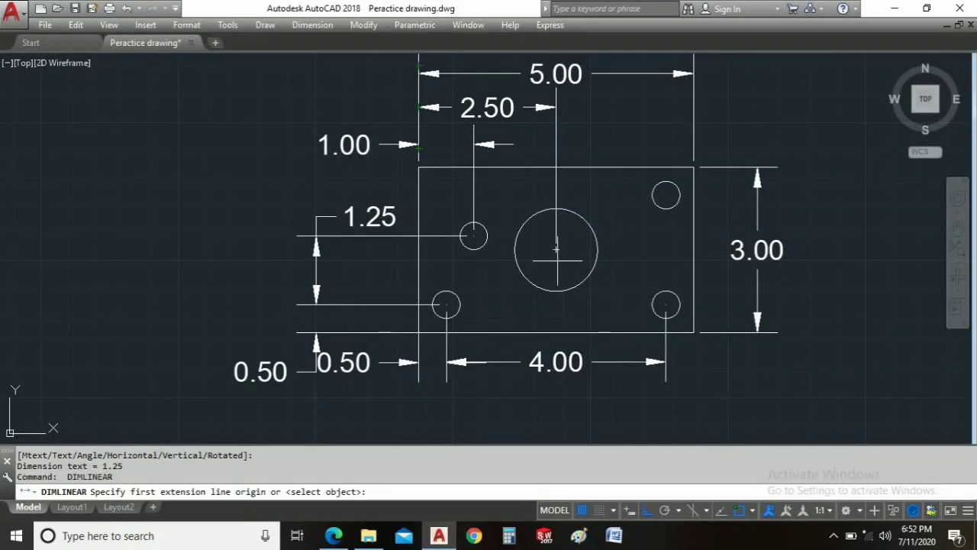
{"action": "left_click", "coordinate": [556, 249]}
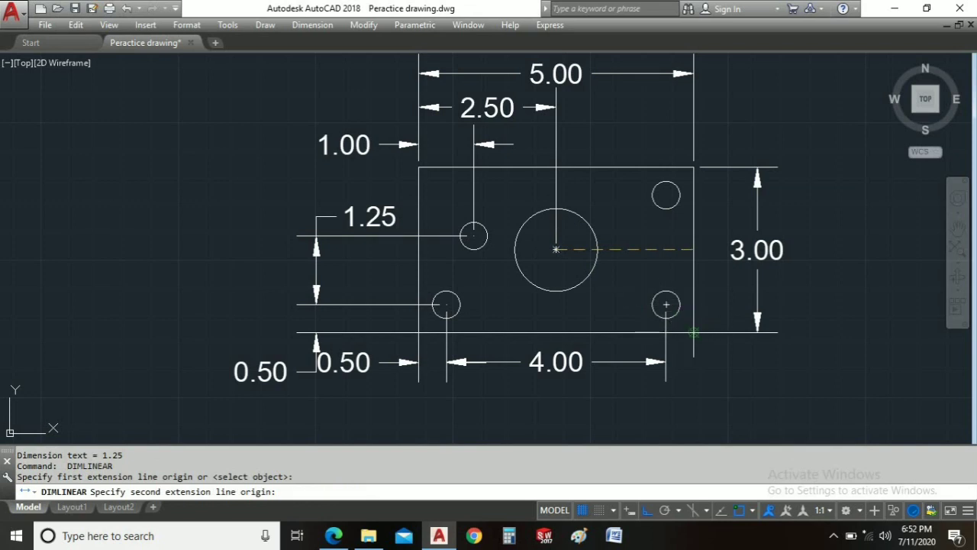
{"action": "left_click", "coordinate": [693, 332]}
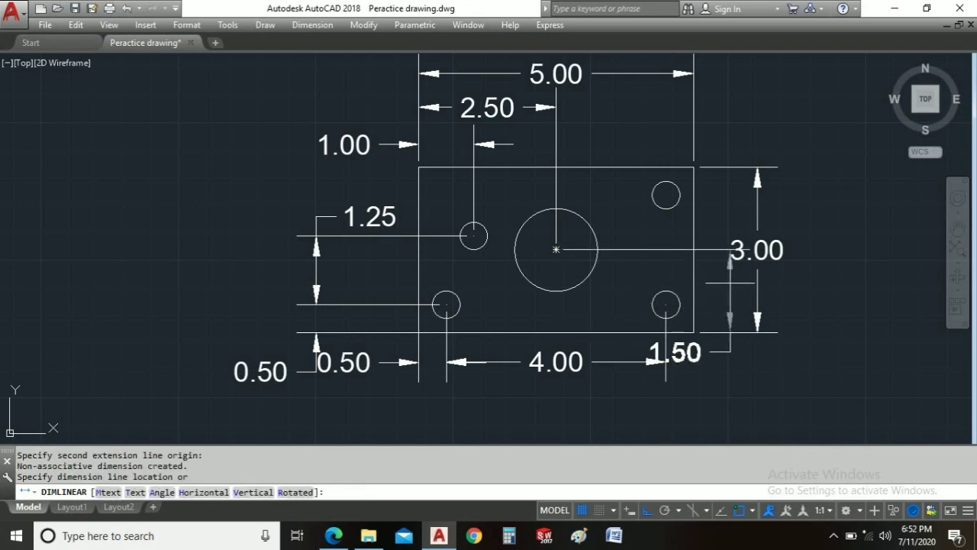
{"action": "left_click", "coordinate": [729, 269]}
- Move the overall height dimension about 1.2 farther from the plate and shift the large circle's vertical dimension slightly outward
{"action": "left_click", "coordinate": [756, 210]}
{"action": "left_click", "coordinate": [757, 166]}
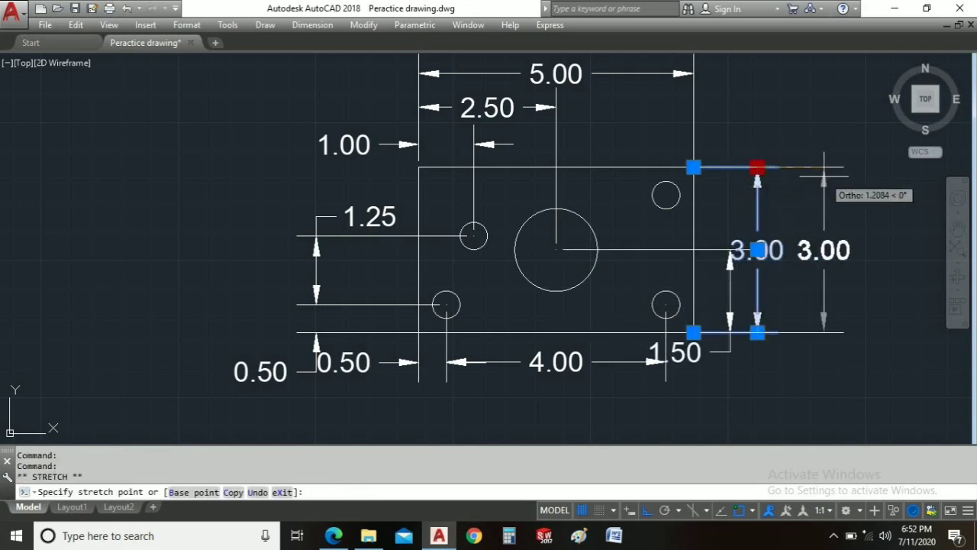
{"action": "left_click", "coordinate": [731, 345]}
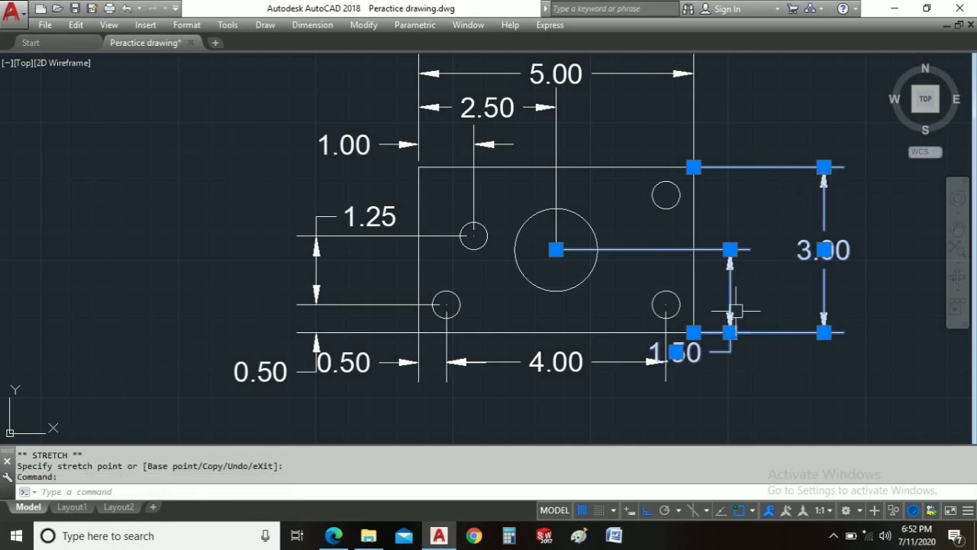
{"action": "left_click", "coordinate": [730, 250]}
{"action": "left_click", "coordinate": [748, 256]}
- Set the overall scale of the Standard dimension style to 0.5
{"action": "mouse_move", "coordinate": [748, 263]}
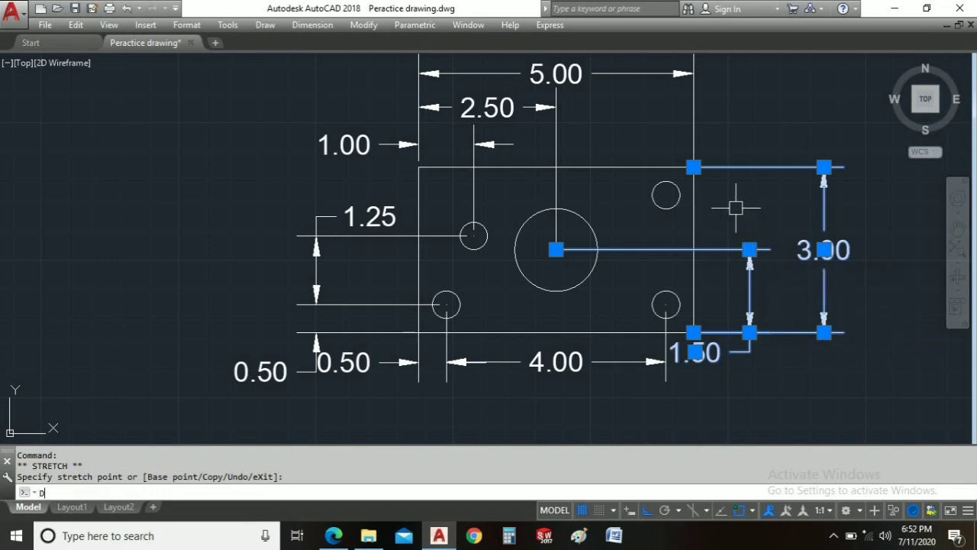
{"action": "key", "text": "Return"}
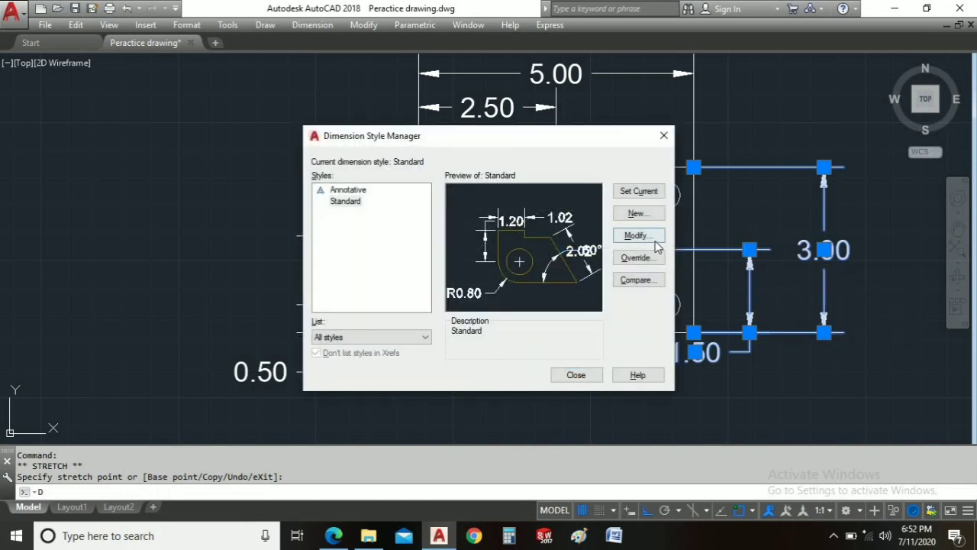
{"action": "left_click", "coordinate": [653, 240]}
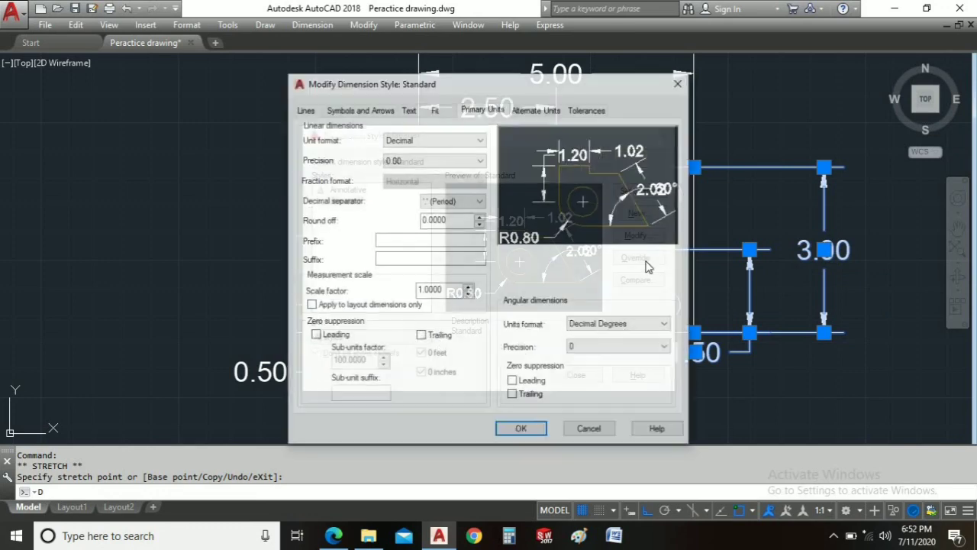
{"action": "left_click", "coordinate": [435, 109]}
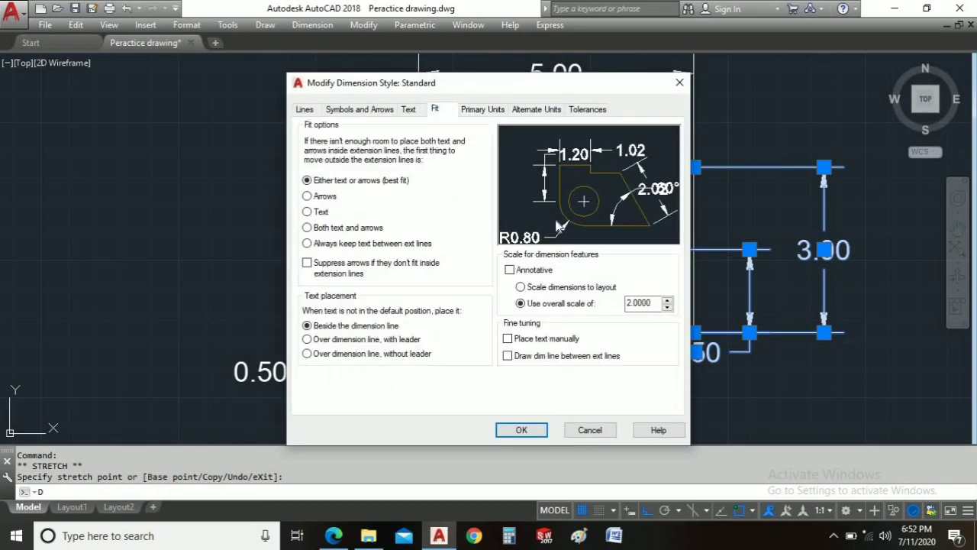
{"action": "double_click", "coordinate": [648, 302]}
{"action": "left_click", "coordinate": [530, 431]}
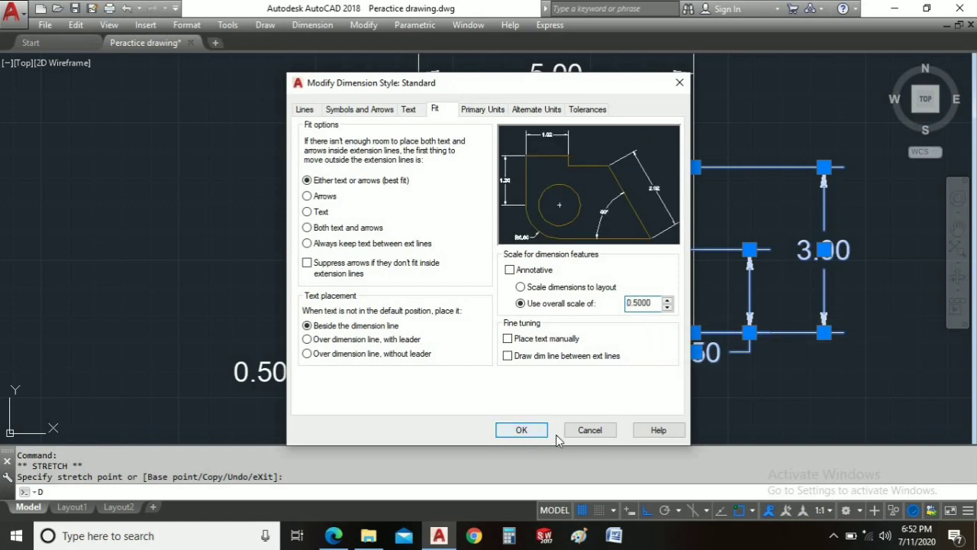
{"action": "left_click", "coordinate": [593, 374]}
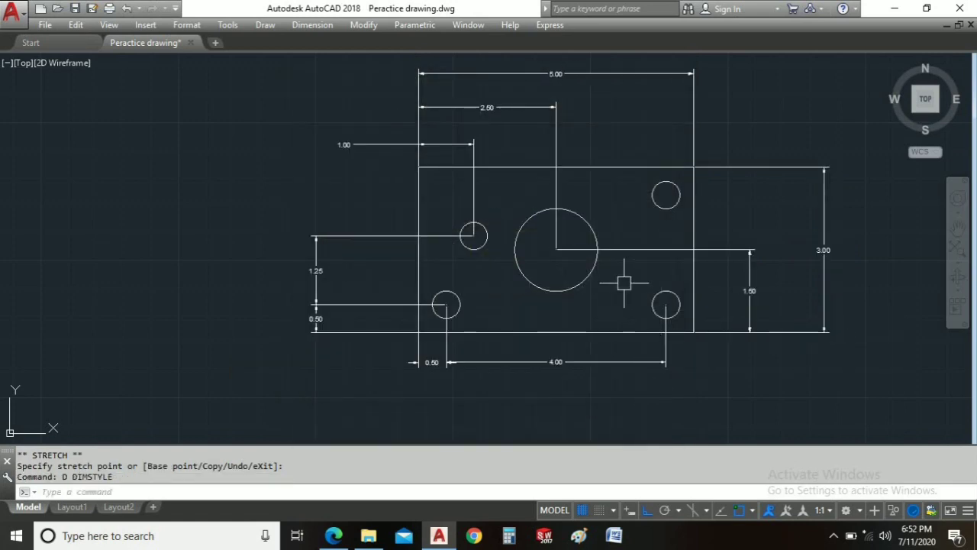
- Set the overall scale of the Standard dimension style to 1
{"action": "key", "text": "Return"}
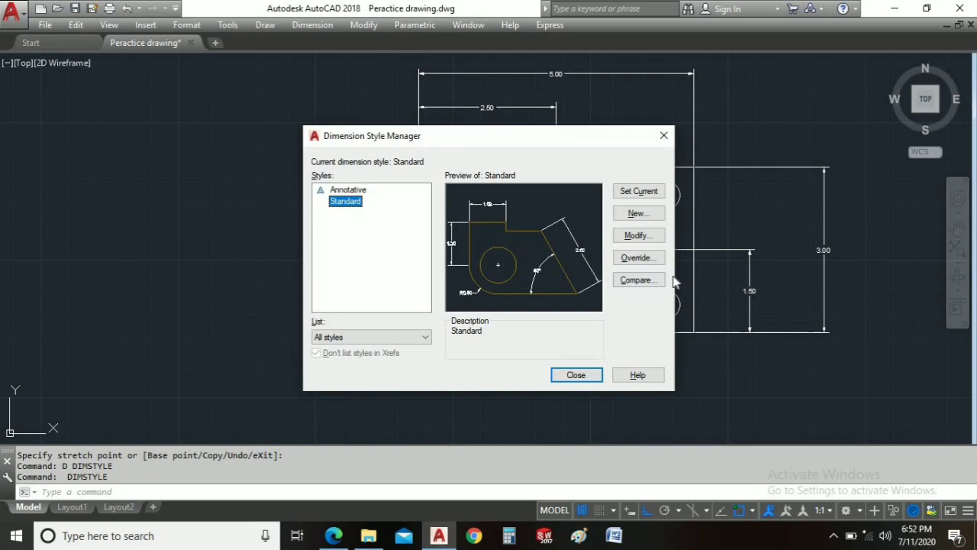
{"action": "left_click", "coordinate": [647, 242]}
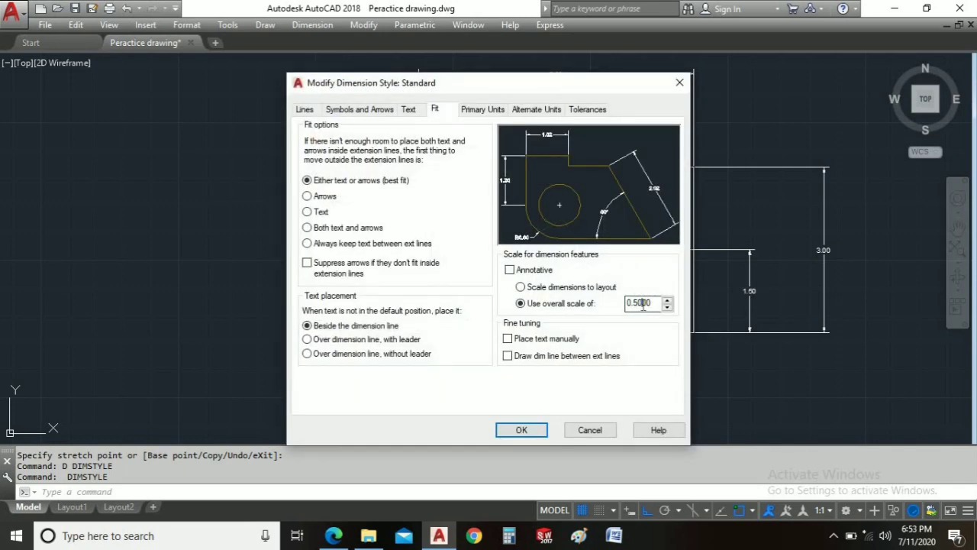
{"action": "type", "text": "1"}
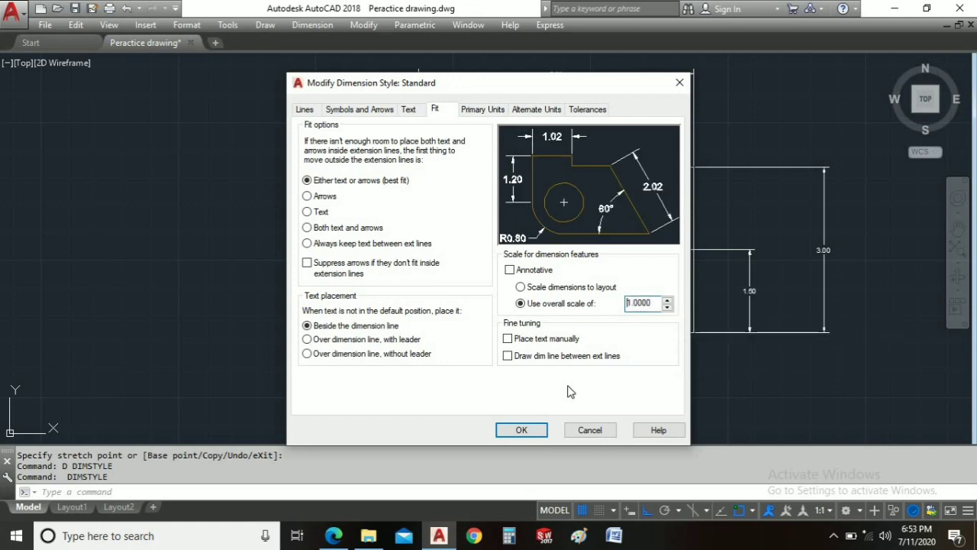
{"action": "left_click", "coordinate": [532, 431]}
{"action": "left_click", "coordinate": [578, 376]}
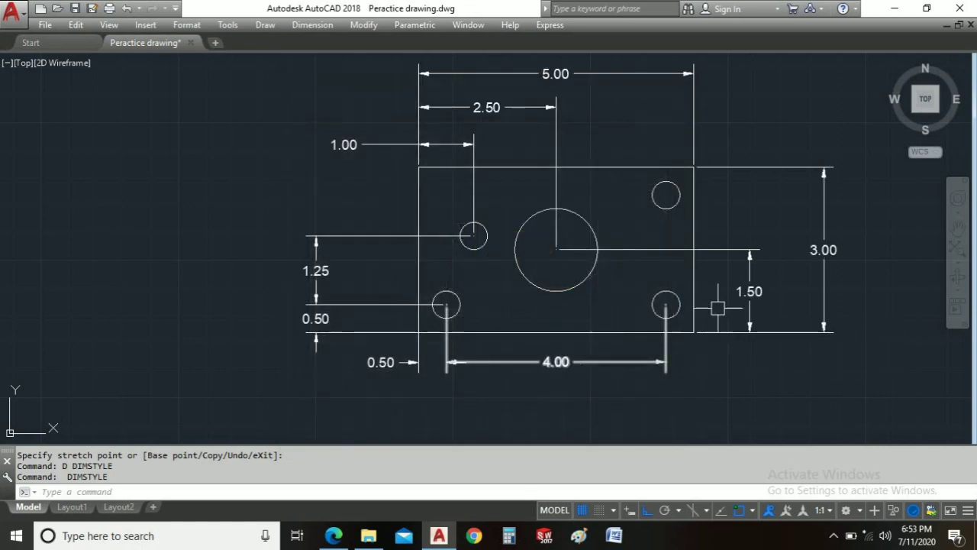
- Move the two vertical dimensions beside the plate's left edge closer to the plate, keeping them in line with each other
{"action": "left_click", "coordinate": [313, 317]}
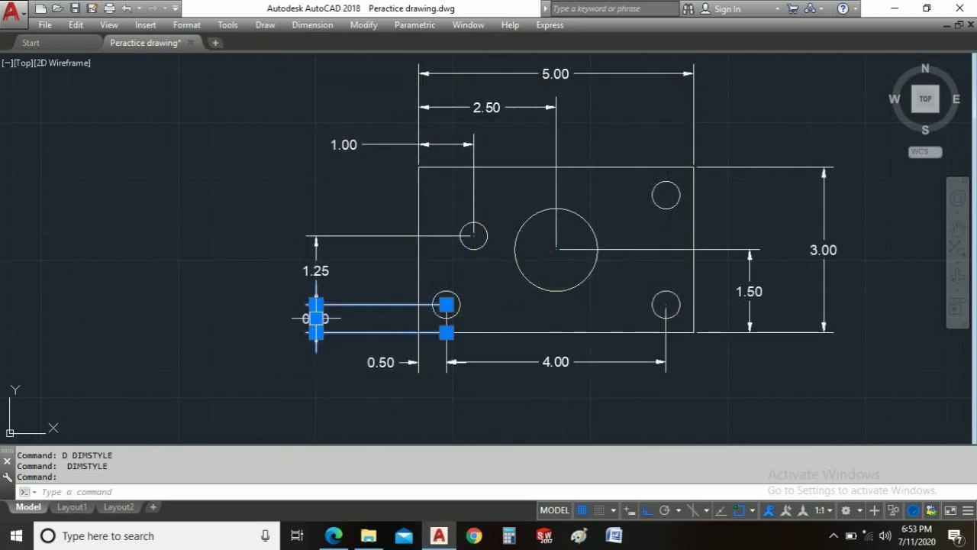
{"action": "scroll", "coordinate": [391, 274], "scroll_direction": "up", "scroll_amount": 8}
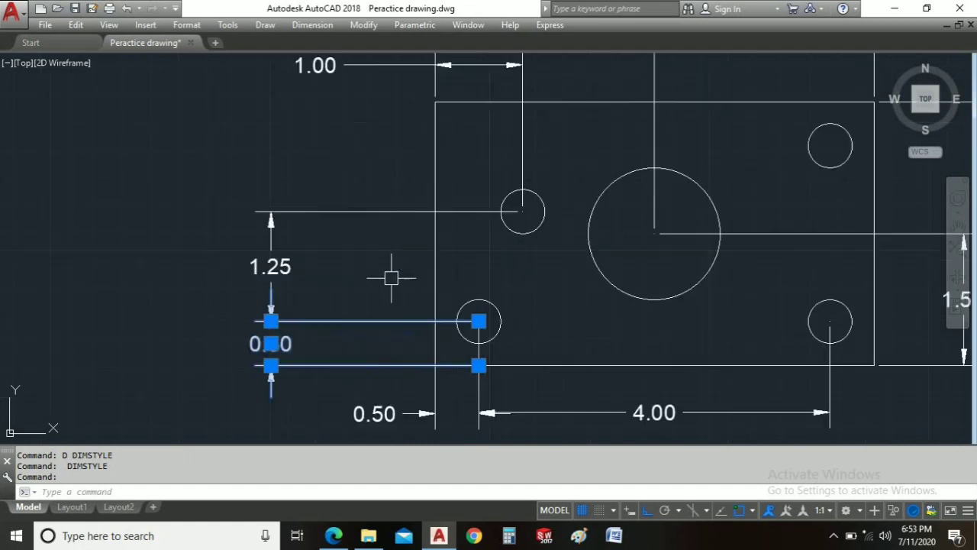
{"action": "scroll", "coordinate": [297, 322], "scroll_direction": "down", "scroll_amount": 6}
{"action": "left_click", "coordinate": [258, 339]}
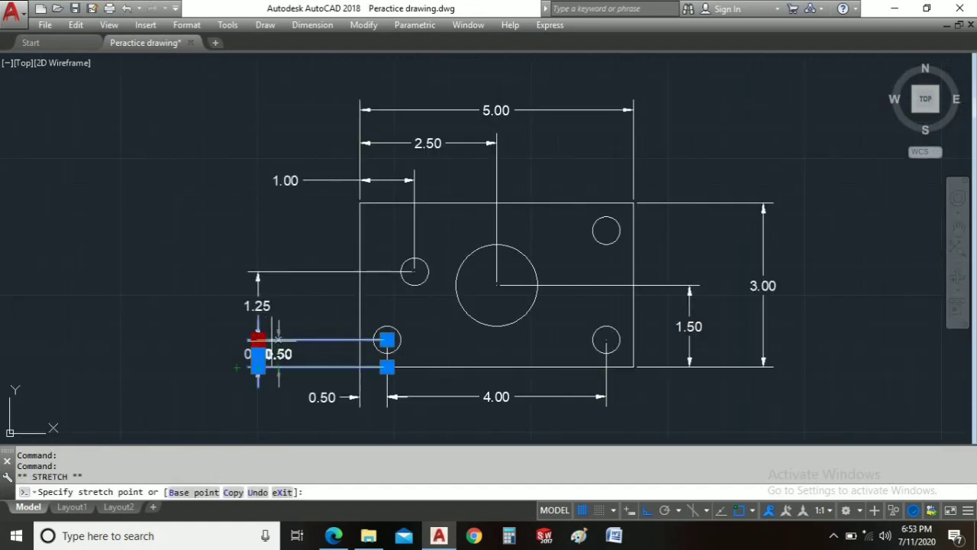
{"action": "left_click", "coordinate": [315, 340]}
{"action": "left_click", "coordinate": [256, 275]}
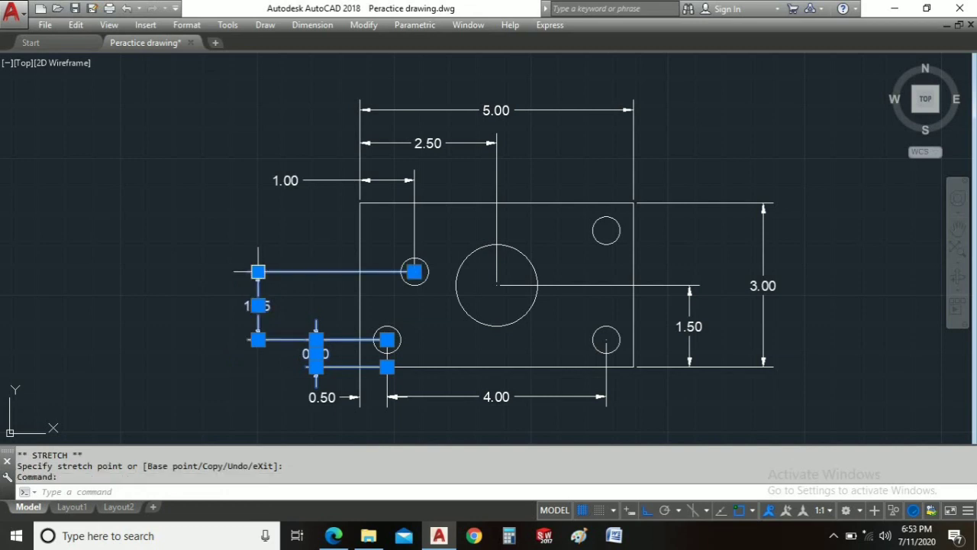
{"action": "left_click", "coordinate": [258, 272]}
{"action": "left_click", "coordinate": [316, 272]}
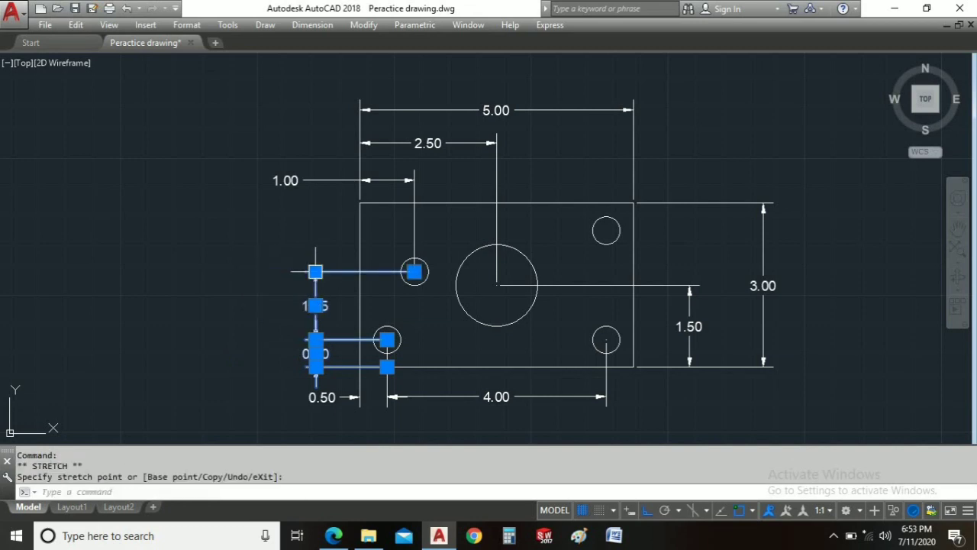
- Centre the text of the upper-left circle's horizontal dimension between its extension lines and deselect everything
{"action": "left_click", "coordinate": [287, 180]}
{"action": "left_click", "coordinate": [286, 180]}
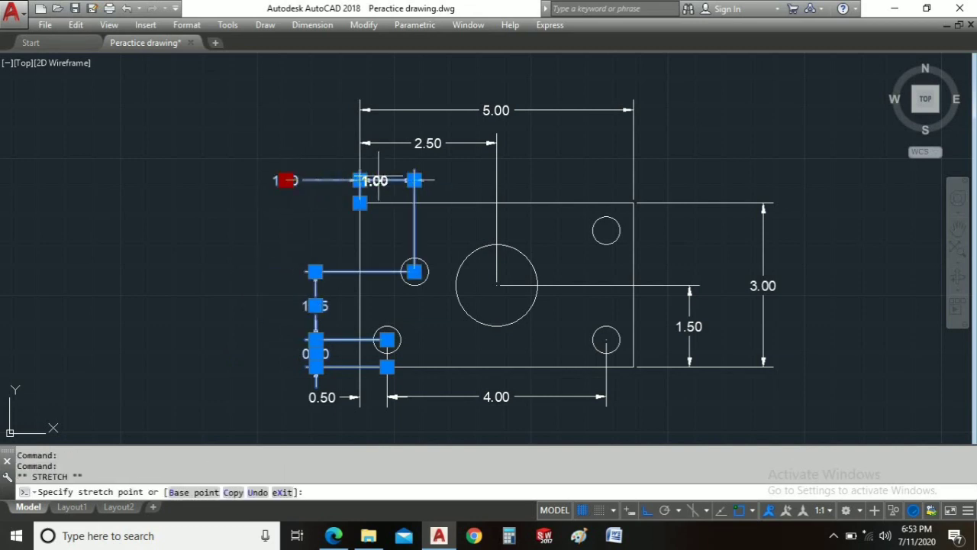
{"action": "left_click", "coordinate": [387, 180]}
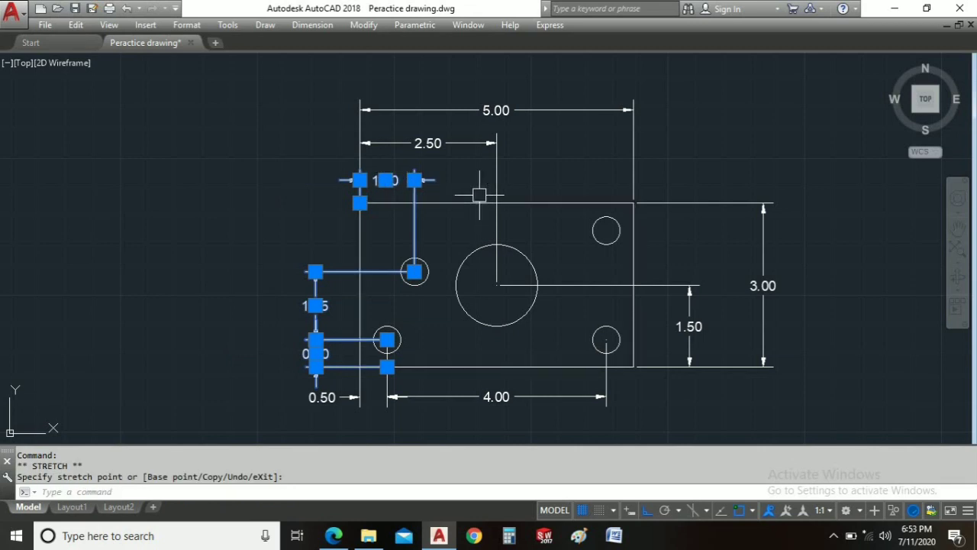
{"action": "right_click", "coordinate": [279, 203]}
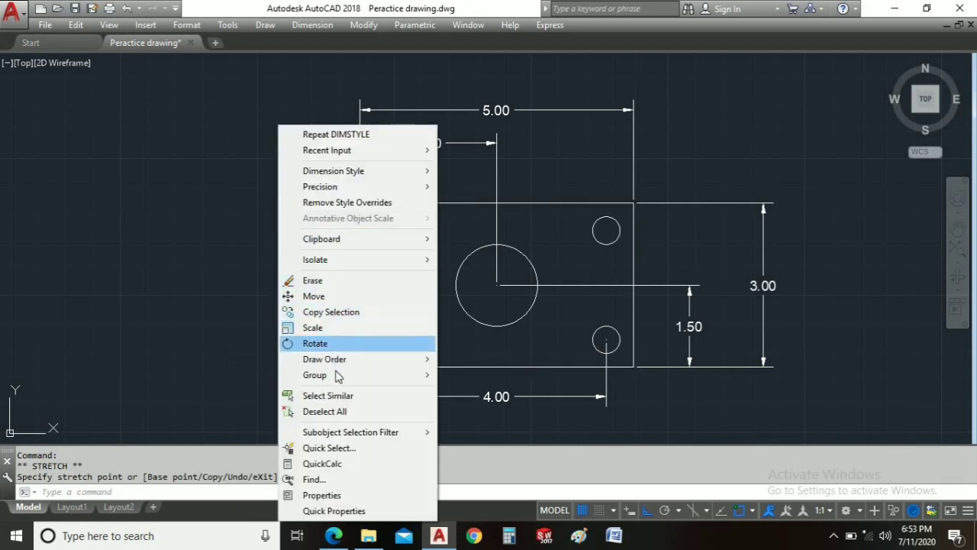
{"action": "left_click", "coordinate": [341, 412]}
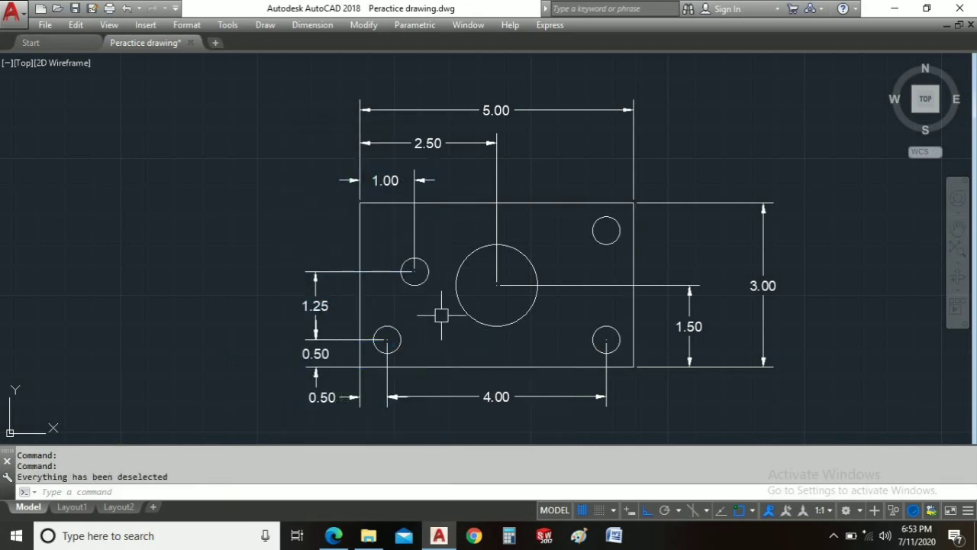
- After checking the reference PDF, dimension the vertical distance between the upper-right and large circle centres, in line with the large circle's vertical dimension
{"action": "key", "text": "alt+Tab"}
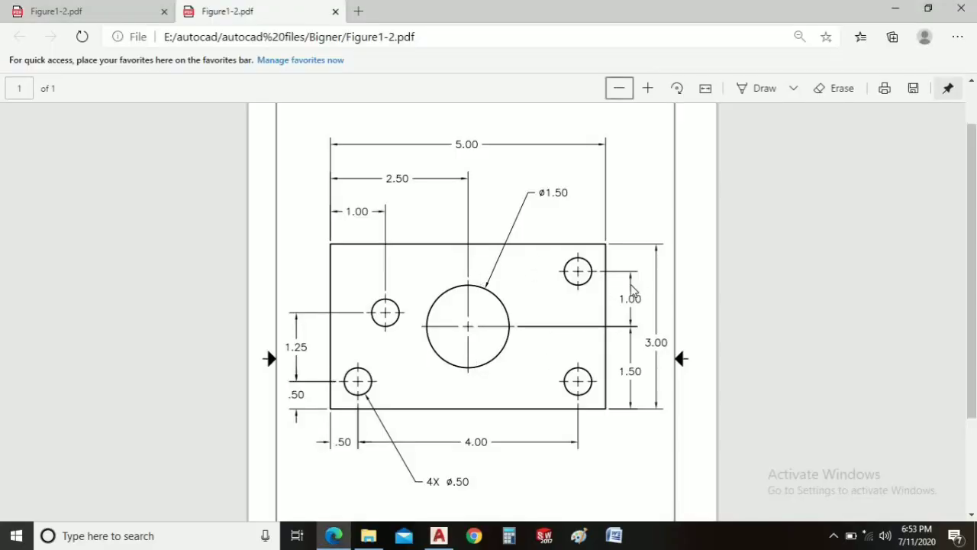
{"action": "key", "text": "alt+Tab"}
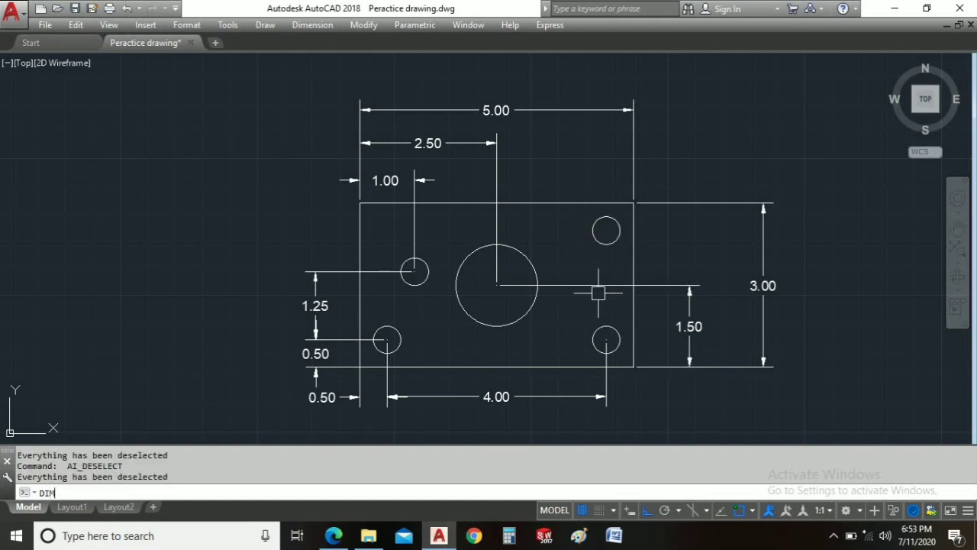
{"action": "type", "text": "DIMLIN"}
{"action": "key", "text": "Return"}
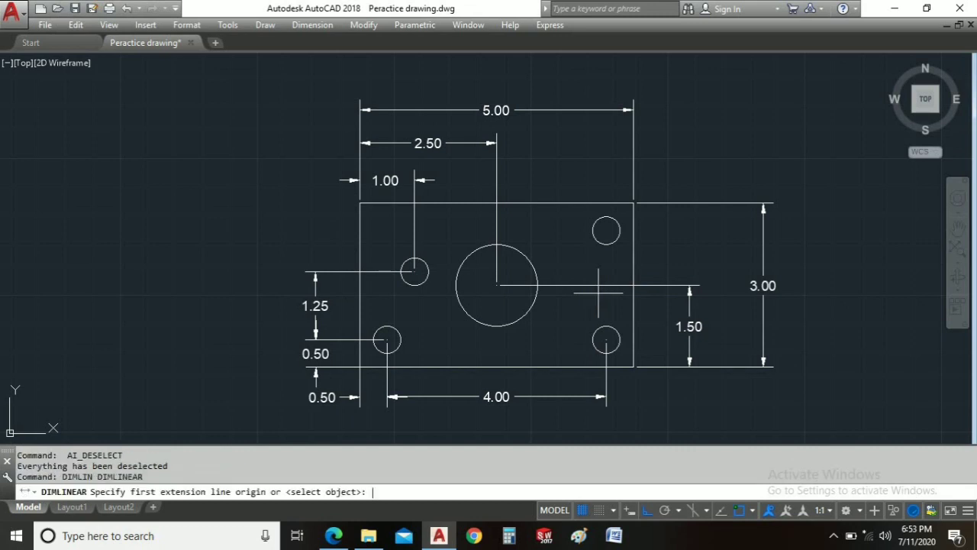
{"action": "left_click", "coordinate": [606, 230]}
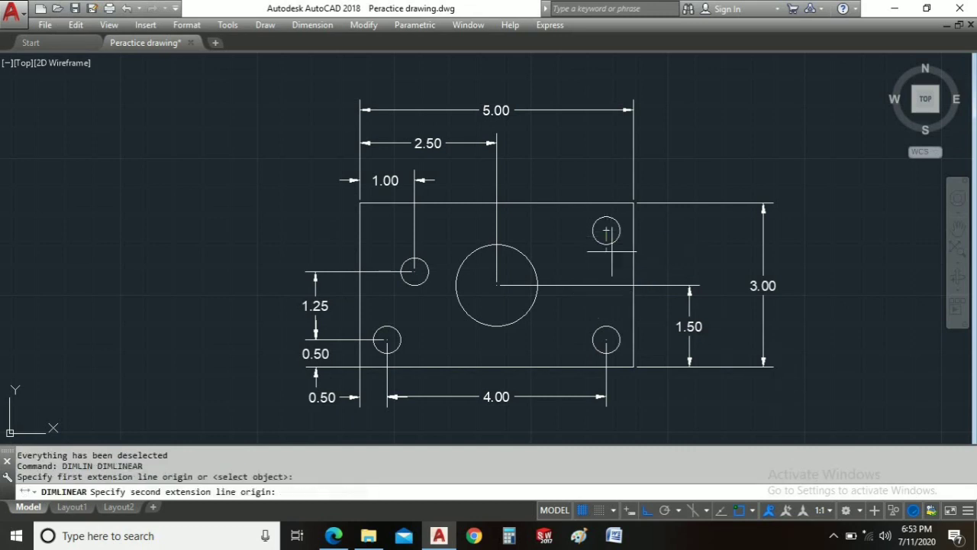
{"action": "left_click", "coordinate": [633, 285]}
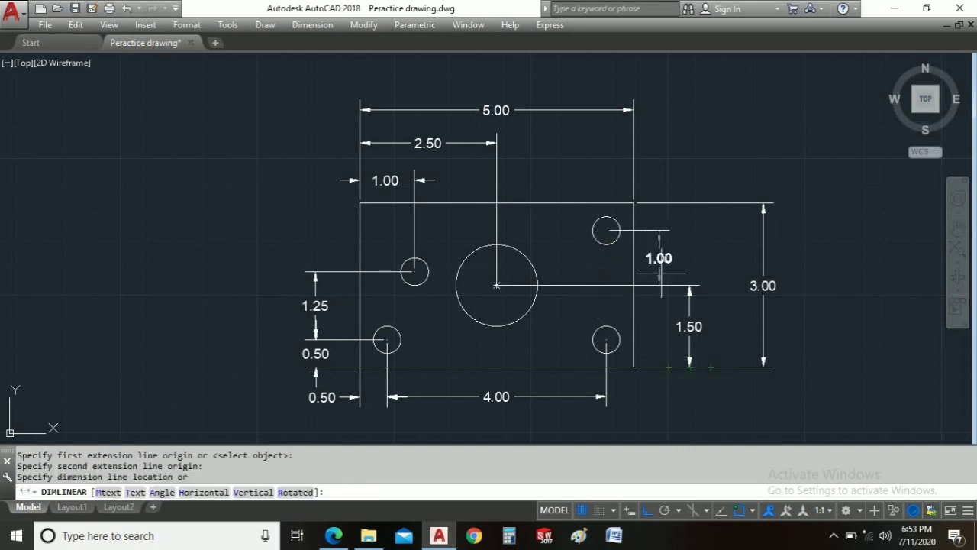
{"action": "left_click", "coordinate": [691, 263]}
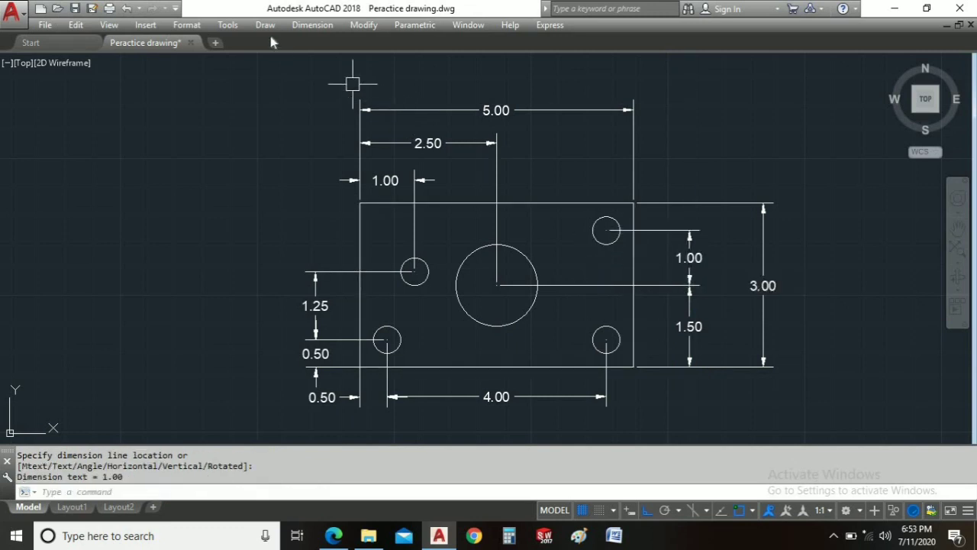
- Add a diameter dimension to the large circle, with its text above the plate's top edge
{"action": "left_click", "coordinate": [316, 25]}
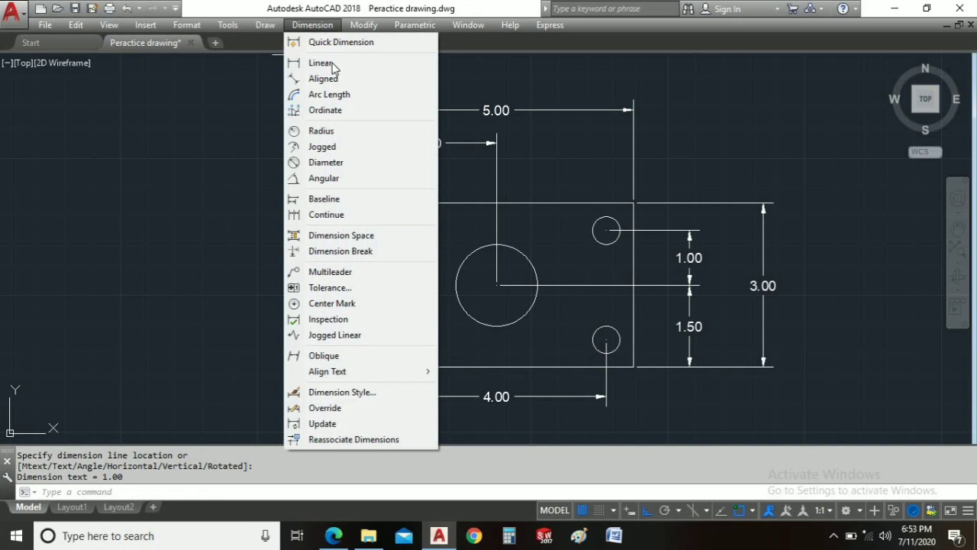
{"action": "left_click", "coordinate": [327, 162]}
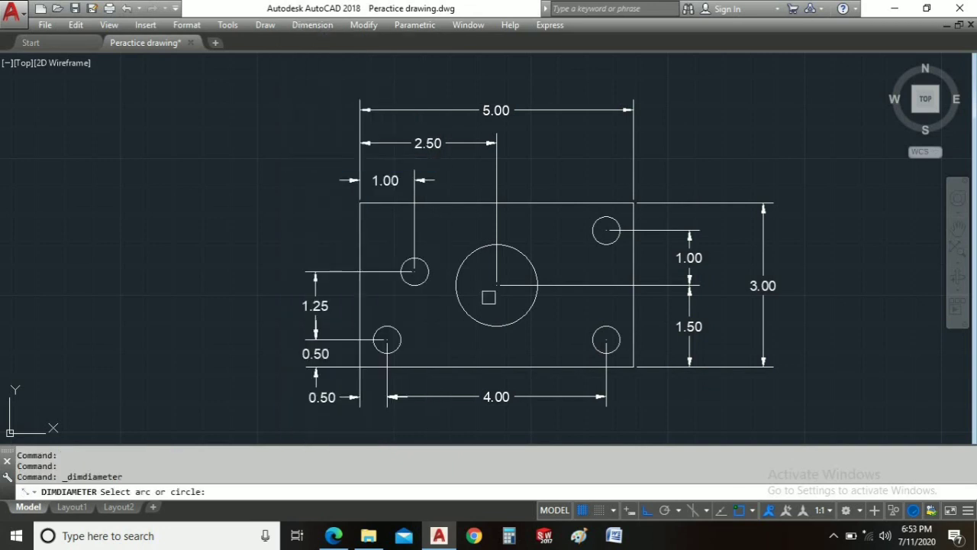
{"action": "left_click", "coordinate": [528, 258]}
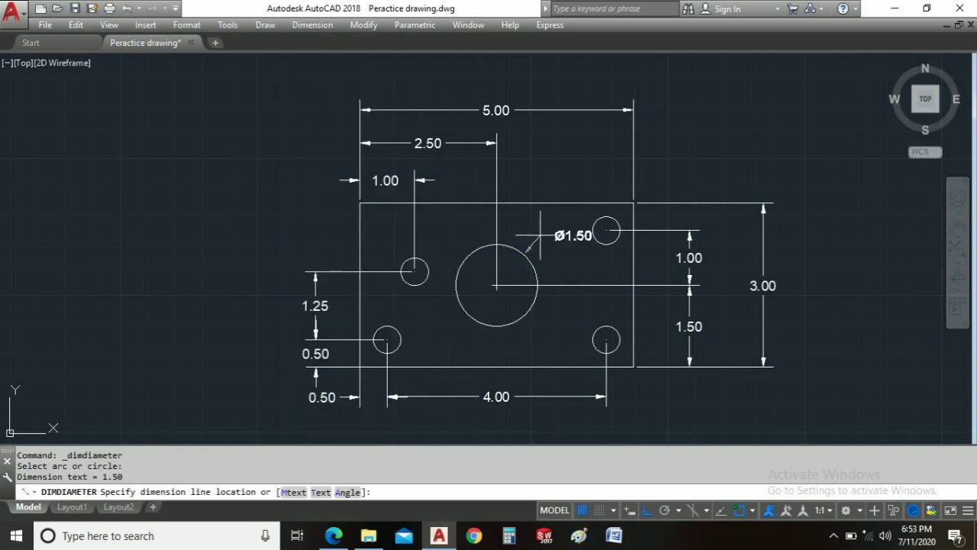
{"action": "left_click", "coordinate": [596, 175]}
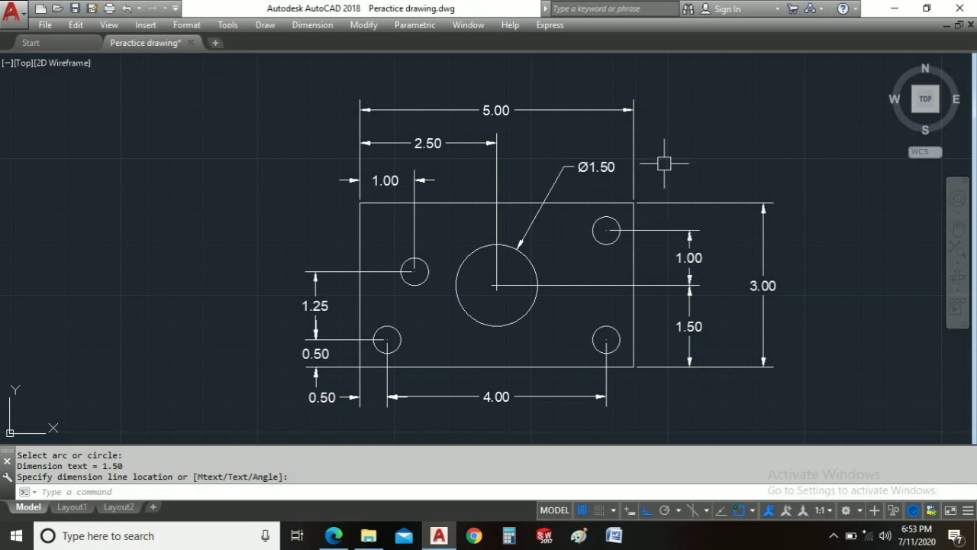
- Add a diameter dimension to the upper-right circle, with its text outside the plate's upper-right corner
{"action": "key", "text": "Return"}
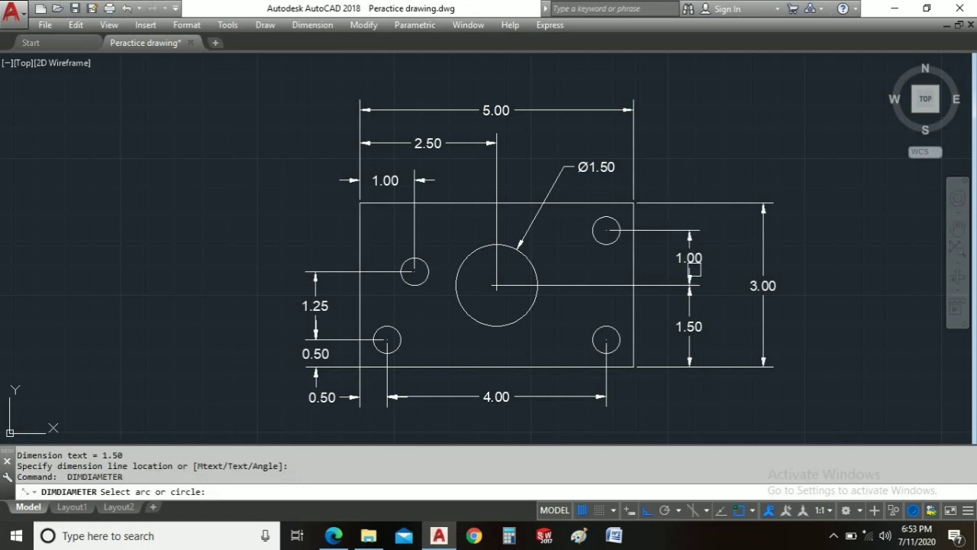
{"action": "left_click", "coordinate": [615, 220]}
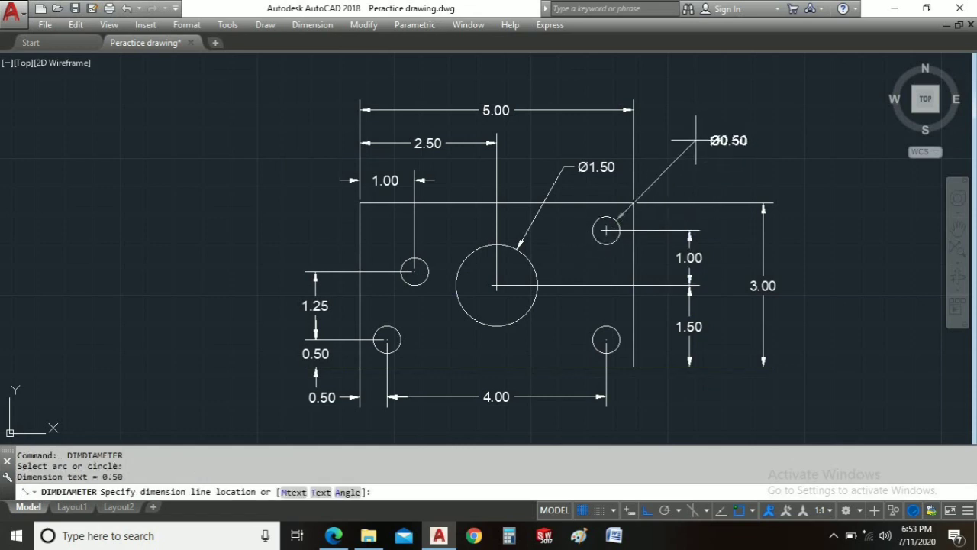
{"action": "left_click", "coordinate": [685, 150]}
{"action": "scroll", "coordinate": [694, 161], "scroll_direction": "up", "scroll_amount": 6}
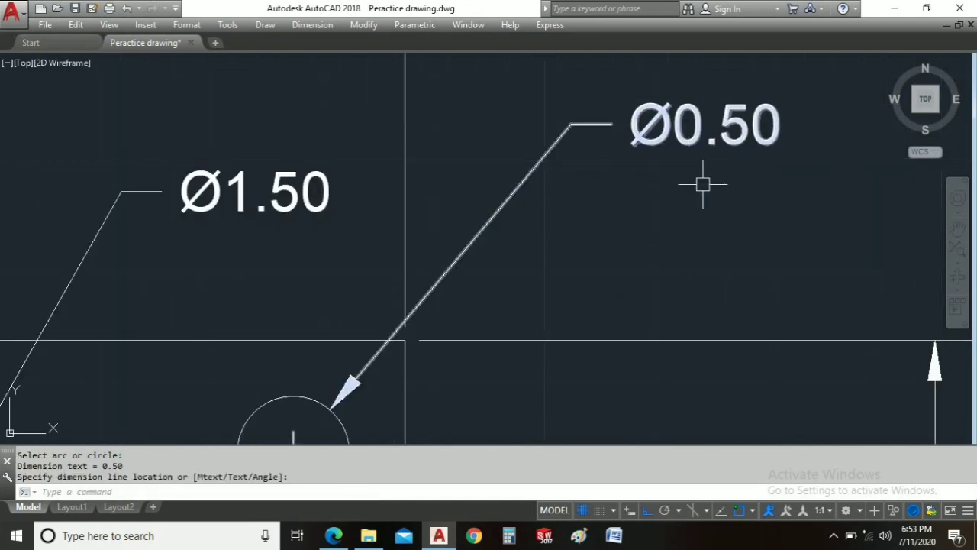
{"action": "scroll", "coordinate": [703, 184], "scroll_direction": "down", "scroll_amount": 6}
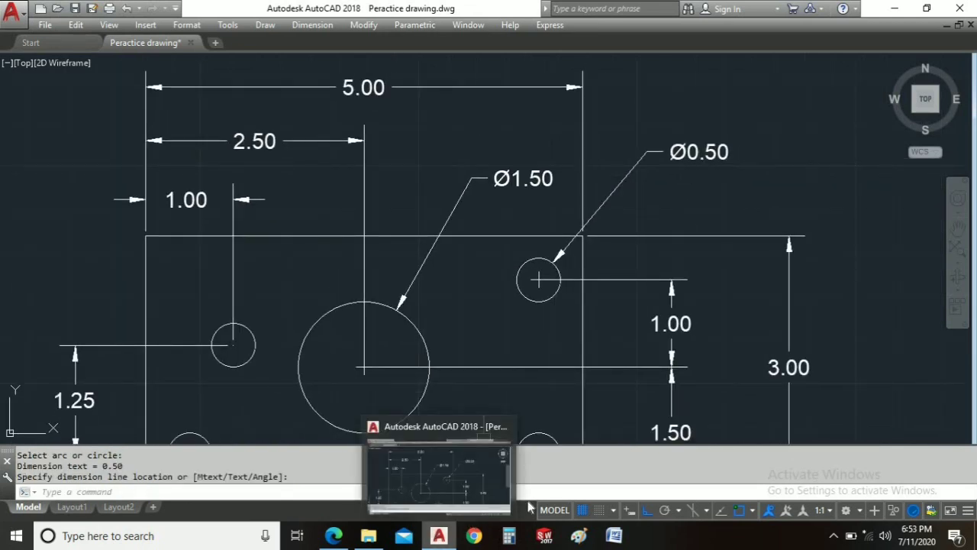
- After checking the reference PDF, add centre marks to the large circle and all four small circles of the plate
{"action": "scroll", "coordinate": [624, 325], "scroll_direction": "down", "scroll_amount": 3}
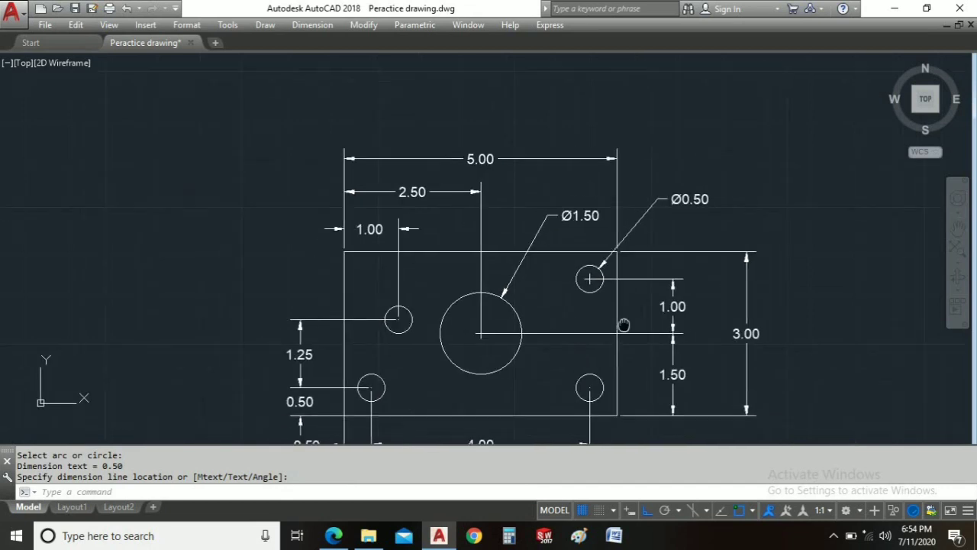
{"action": "middle_click_drag", "start_coordinate": [624, 325], "coordinate": [625, 303]}
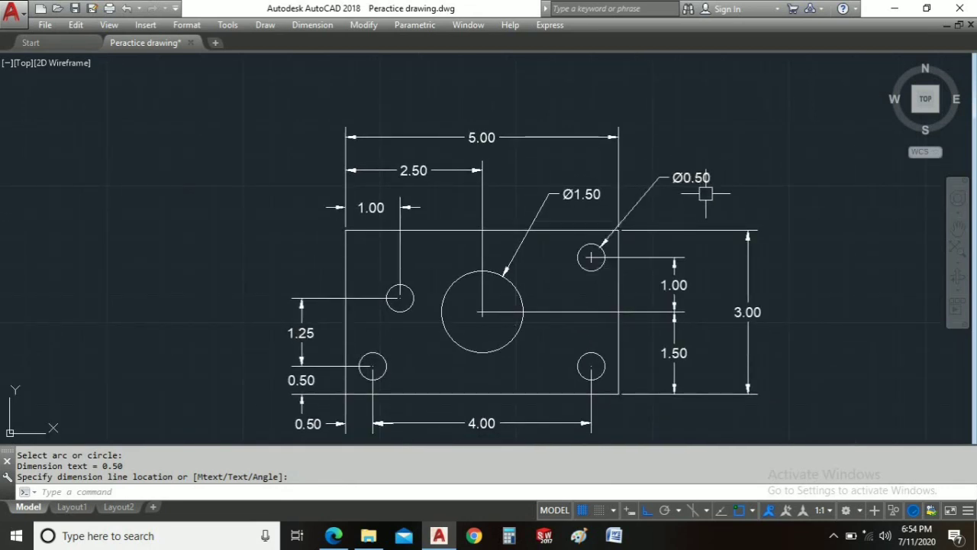
{"action": "key", "text": "alt+Tab"}
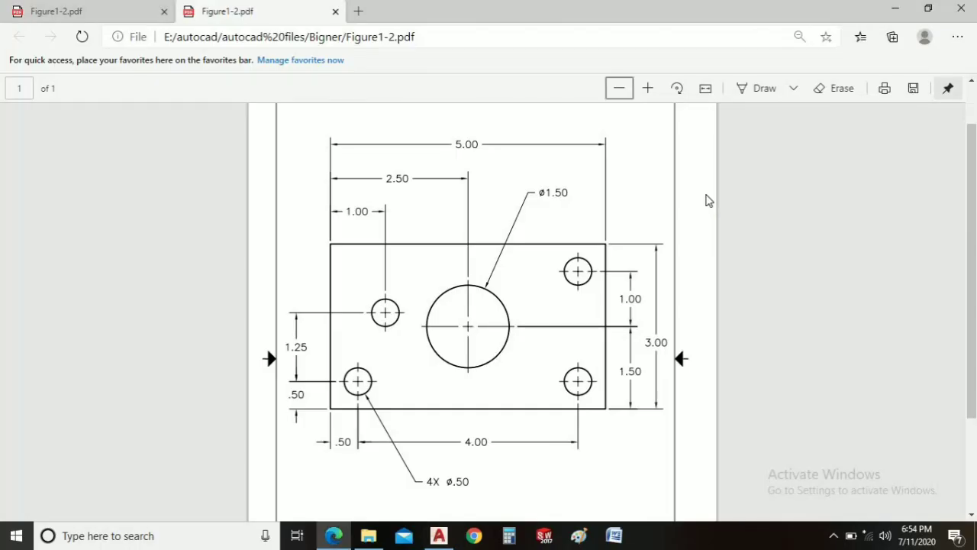
{"action": "key", "text": "alt+Tab"}
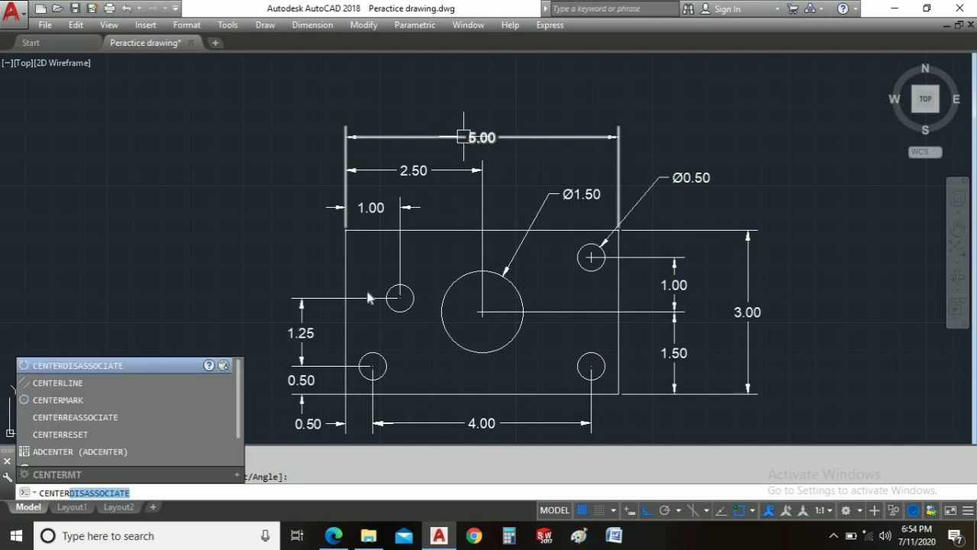
{"action": "left_click", "coordinate": [131, 398]}
{"action": "key", "text": "Return"}
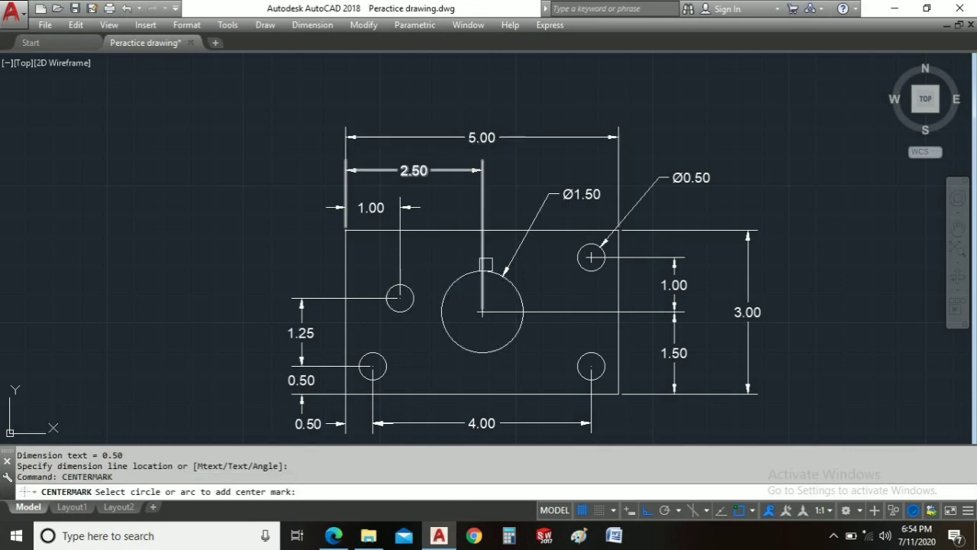
{"action": "left_click", "coordinate": [420, 295]}
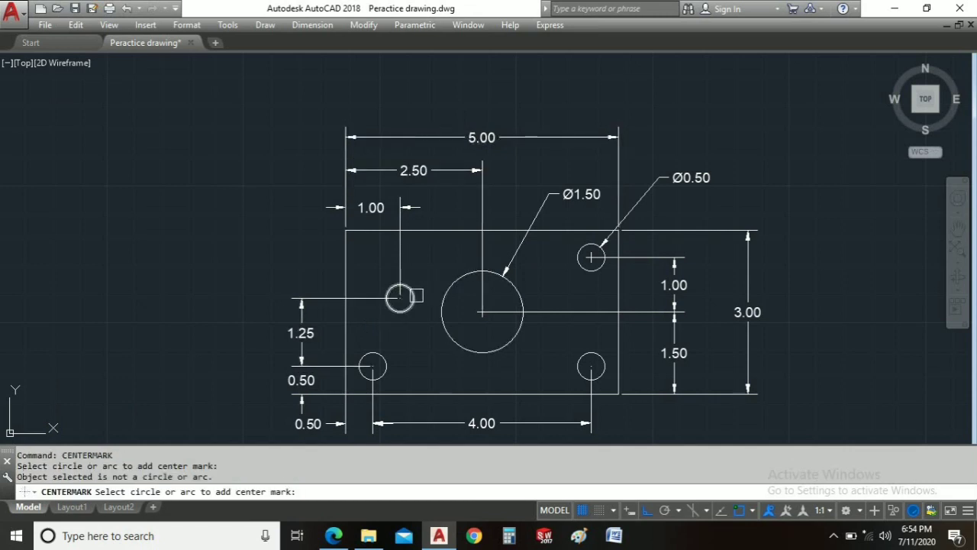
{"action": "left_click", "coordinate": [416, 295]}
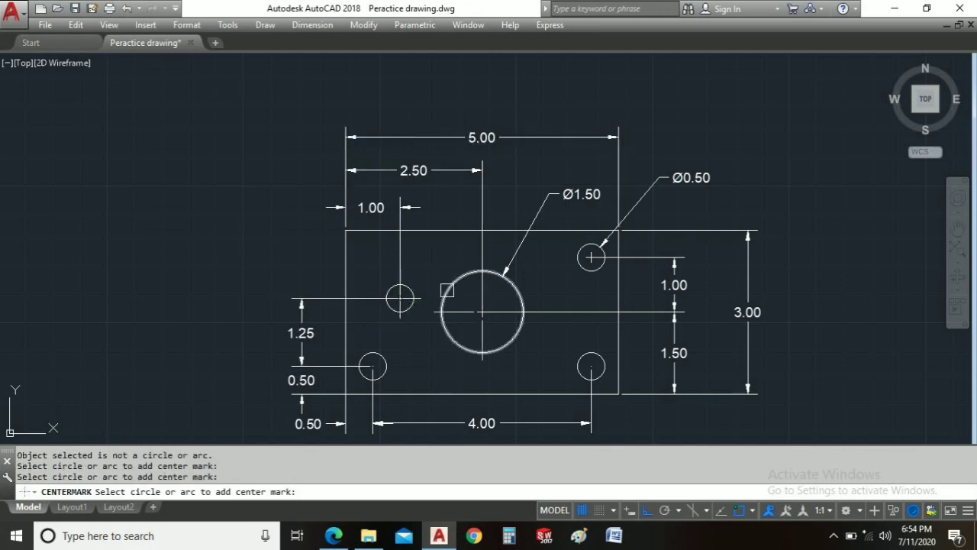
{"action": "left_click", "coordinate": [585, 257]}
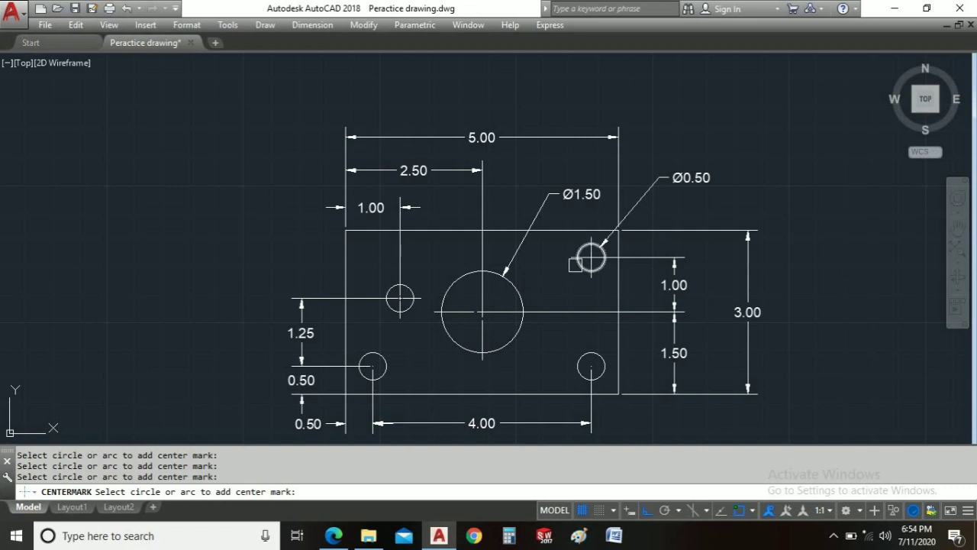
{"action": "left_click", "coordinate": [576, 363]}
{"action": "left_click", "coordinate": [364, 356]}
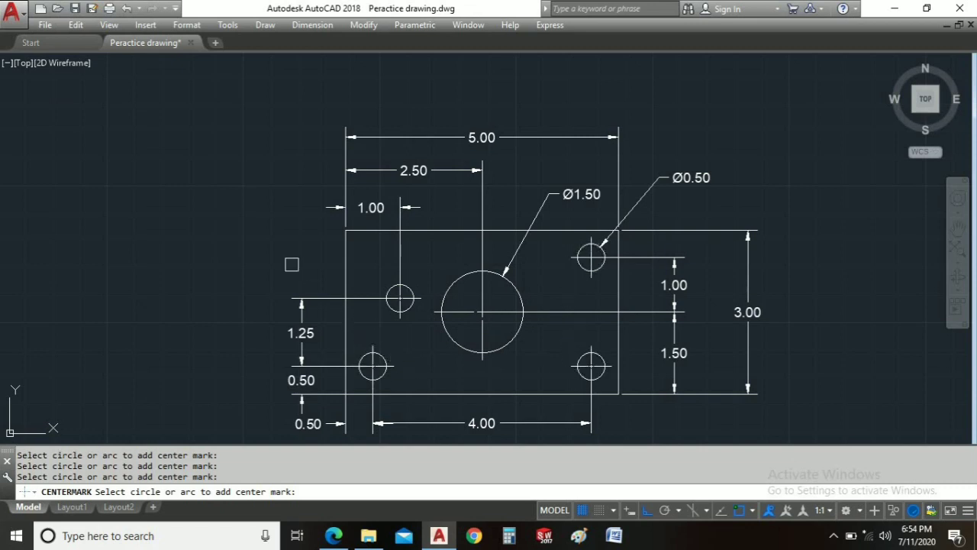
{"action": "key", "text": "Return"}
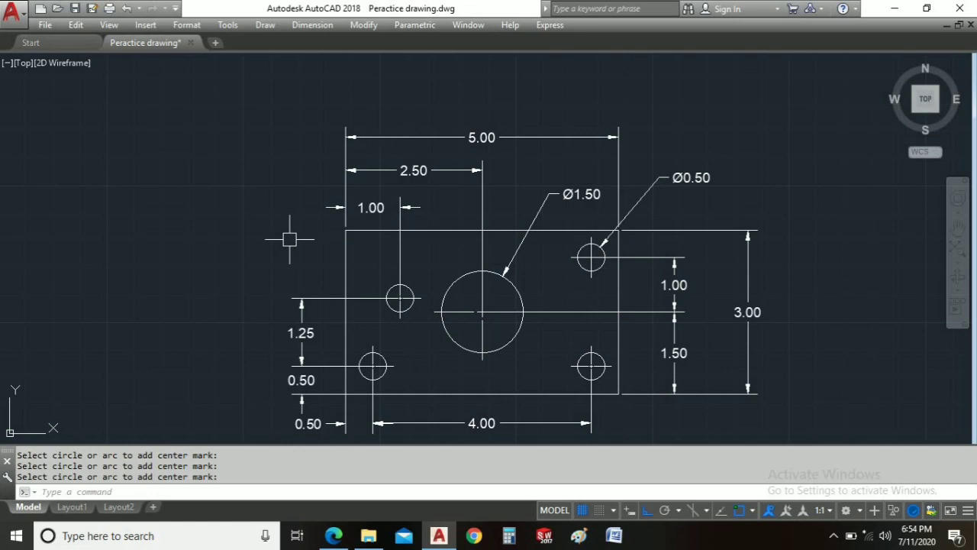
- Compare the dimensioned plate and its centre marks with the reference drawing in Figure1-2.pdf, and return to the AutoCAD drawing
{"action": "mouse_move", "coordinate": [596, 309]}
{"action": "middle_mouse_down"}
{"action": "mouse_move", "coordinate": [562, 285]}
{"action": "mouse_move", "coordinate": [566, 277]}
{"action": "middle_mouse_up"}
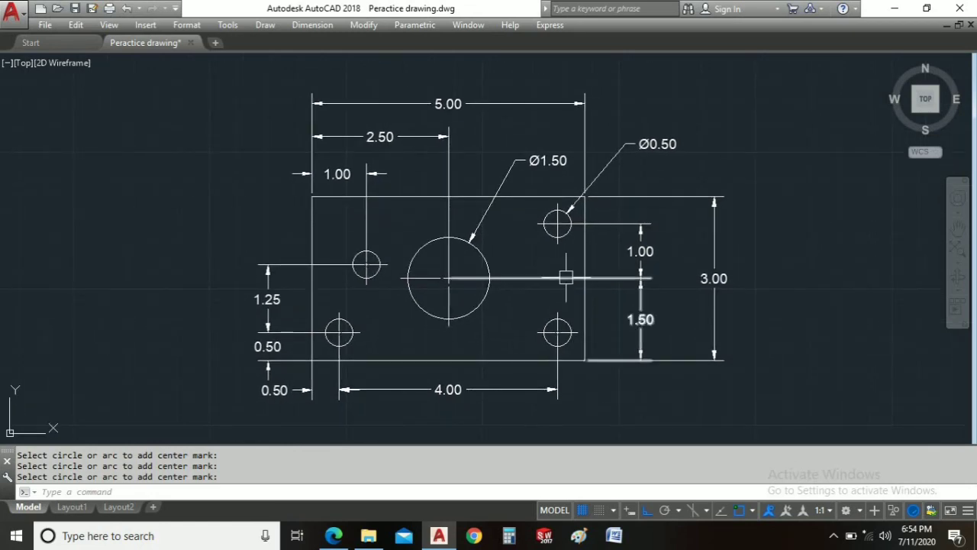
{"action": "key", "text": "alt+Tab"}
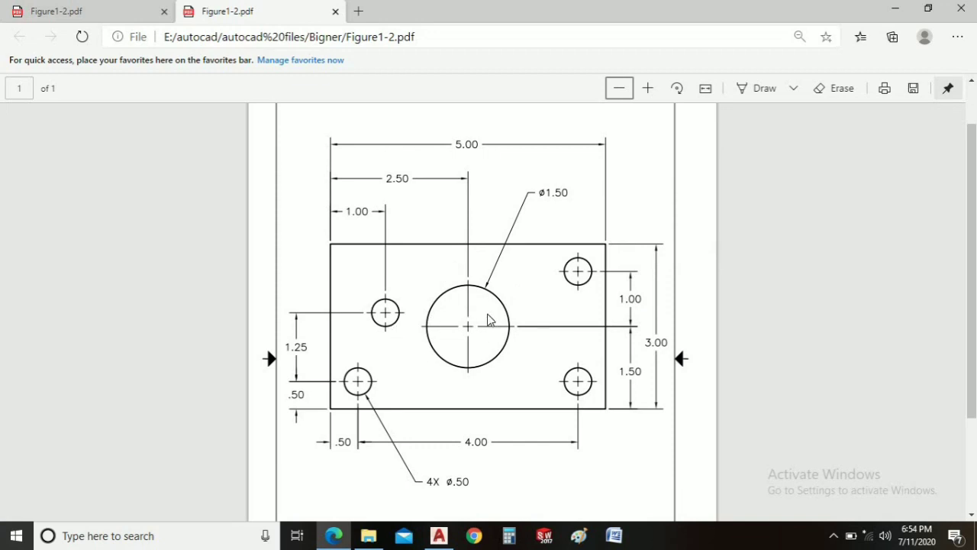
{"action": "key", "text": "alt+Tab"}
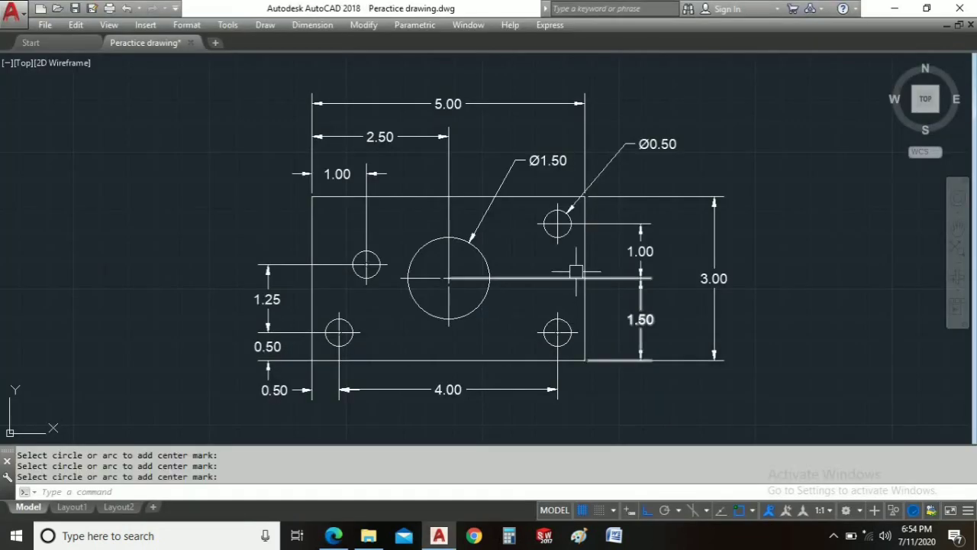